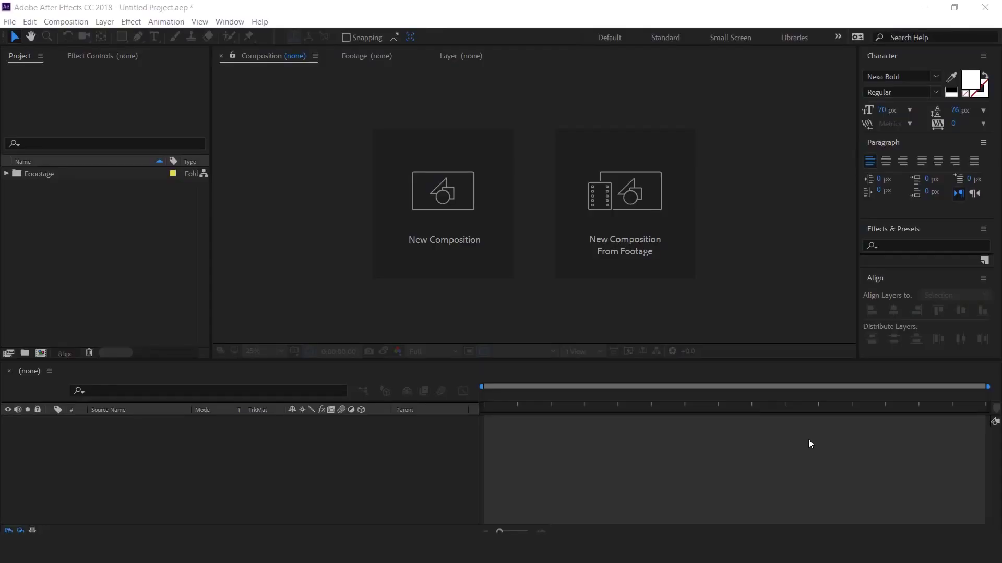
Create a 1920×1080, 29.97 fps, 30-second composition named 'main comp'.
click(423, 204)
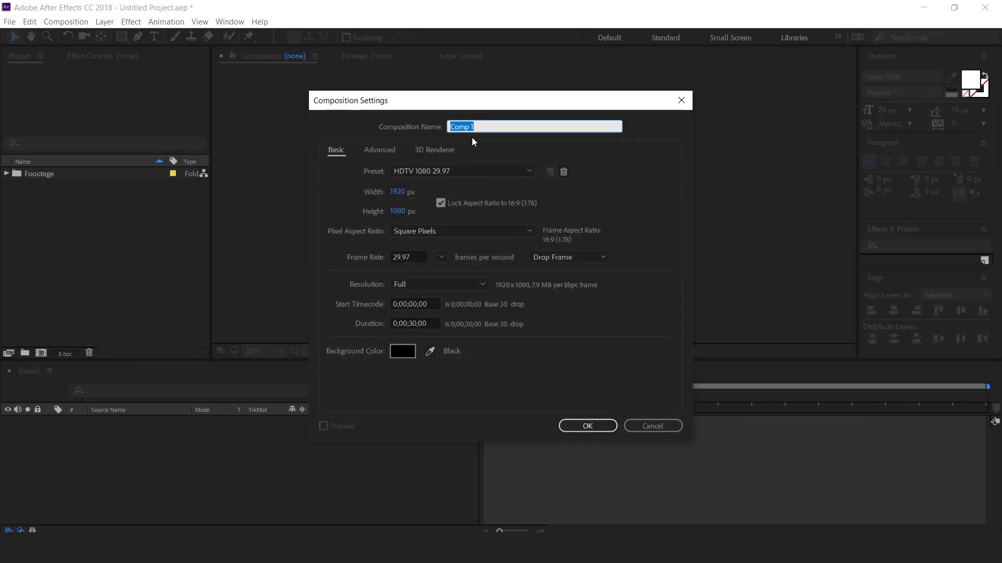
text(main comp)
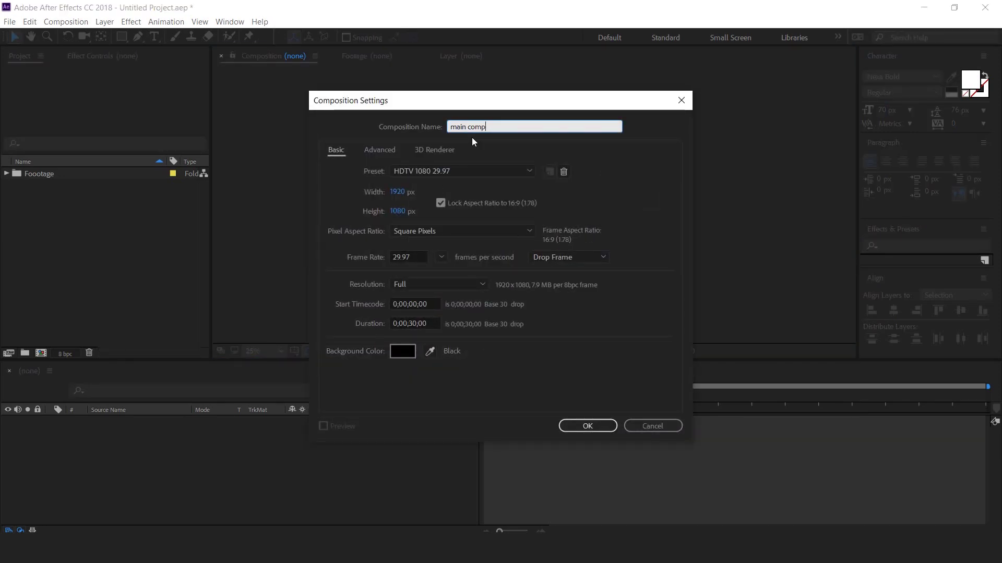
click(604, 426)
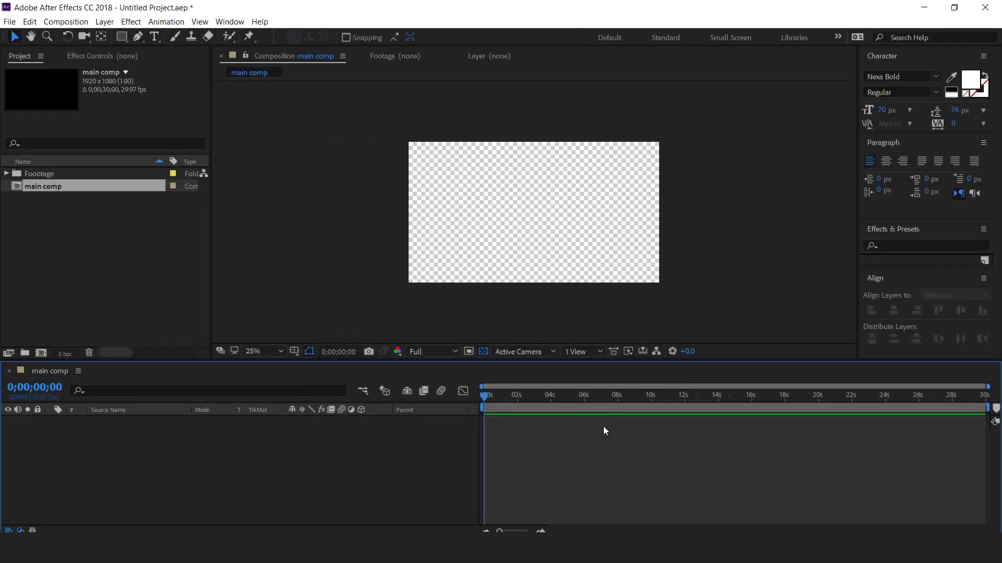
Create a second composition named 'secine1' with the same settings.
click(41, 353)
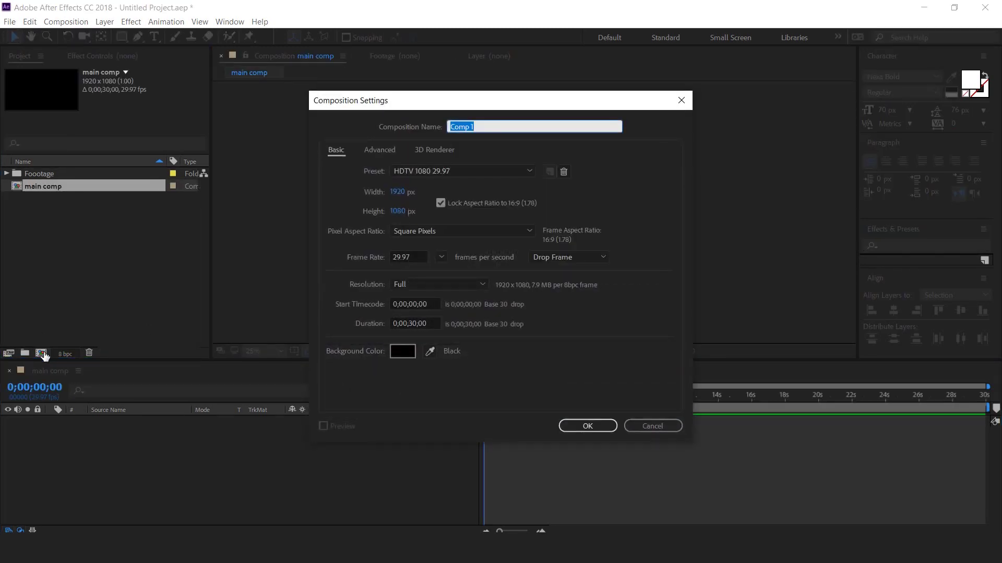
text(secine1)
key(Return)
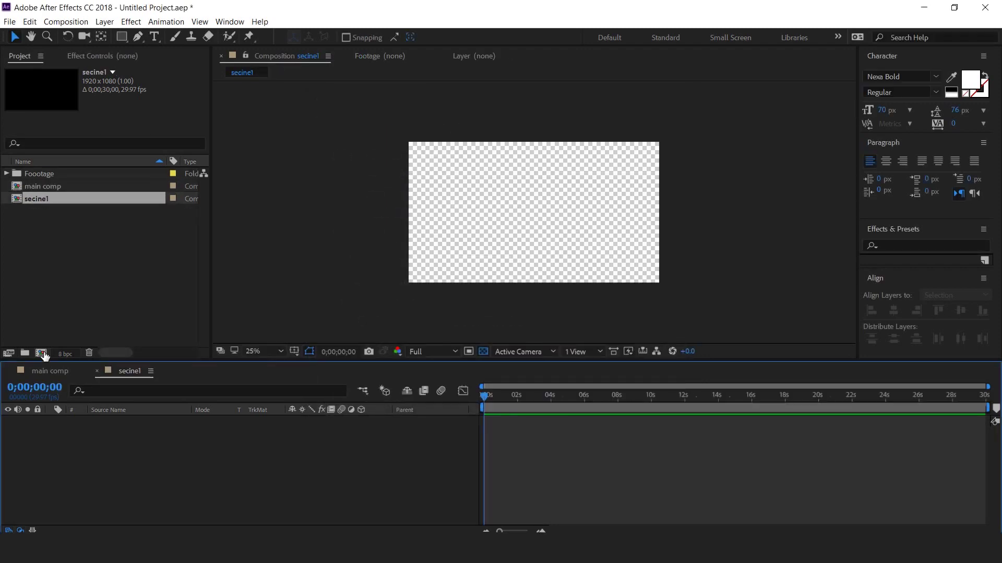
Add a full-frame black solid to secine1.
right_click(351, 308)
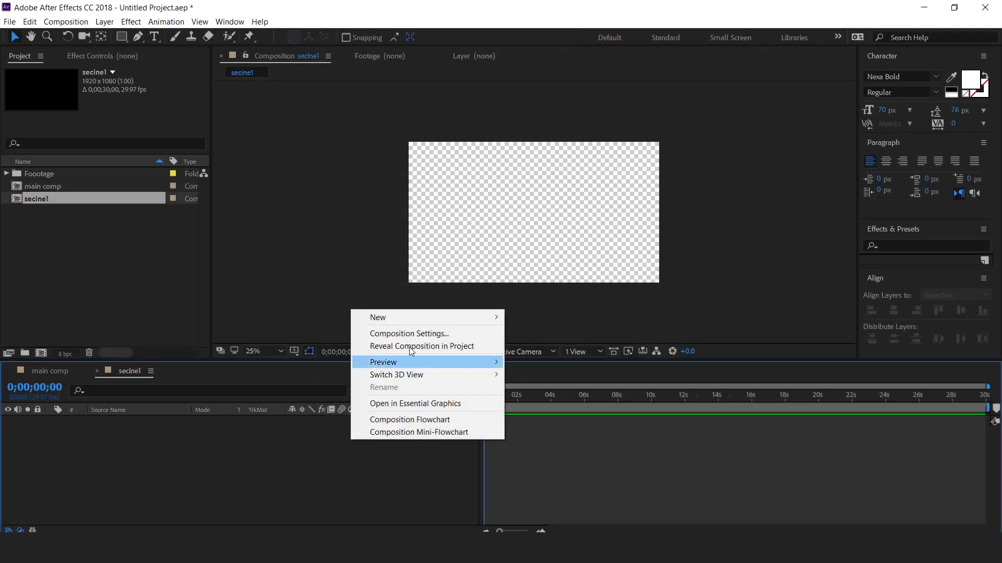
mouse_move(399, 318)
click(531, 347)
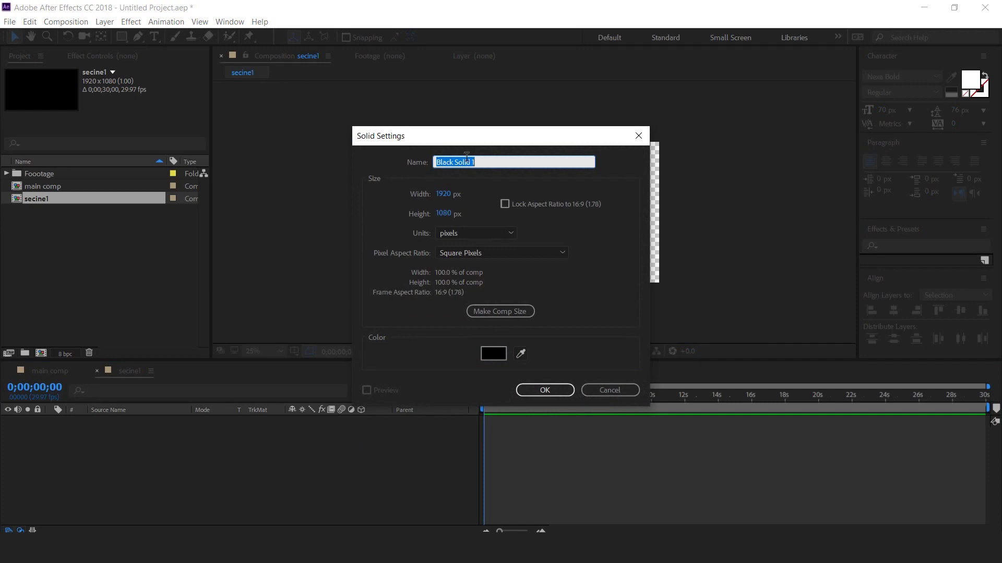
click(546, 389)
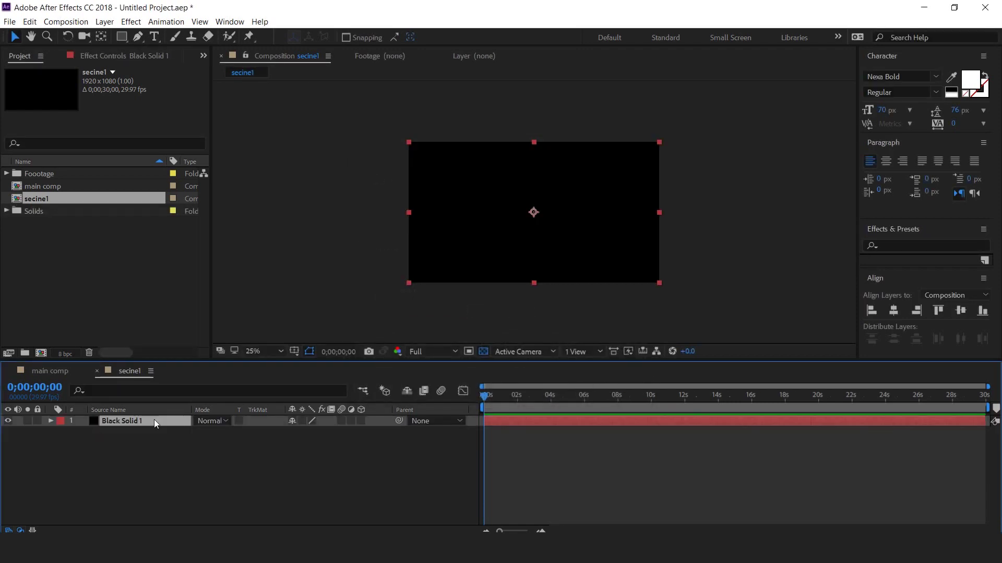
Apply Gradient Ramp to the solid, swap its colours and make it Radial Ramp.
key(ctrl+space)
text(gra)
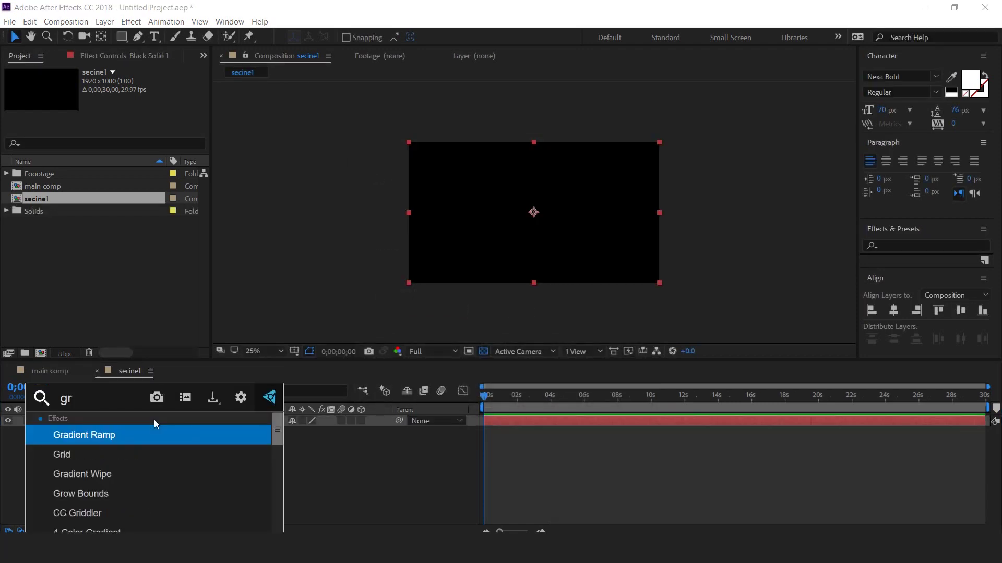
click(92, 433)
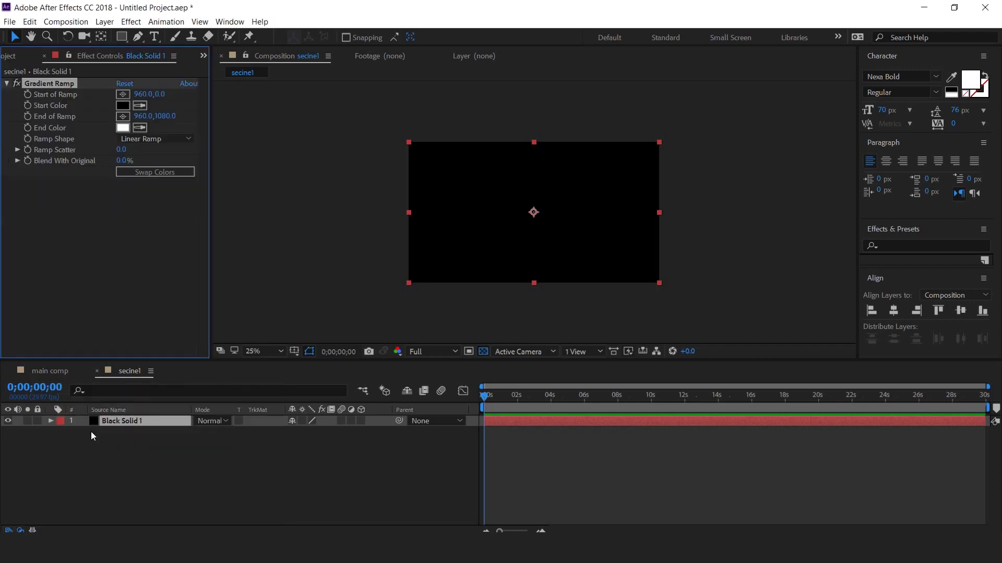
click(158, 175)
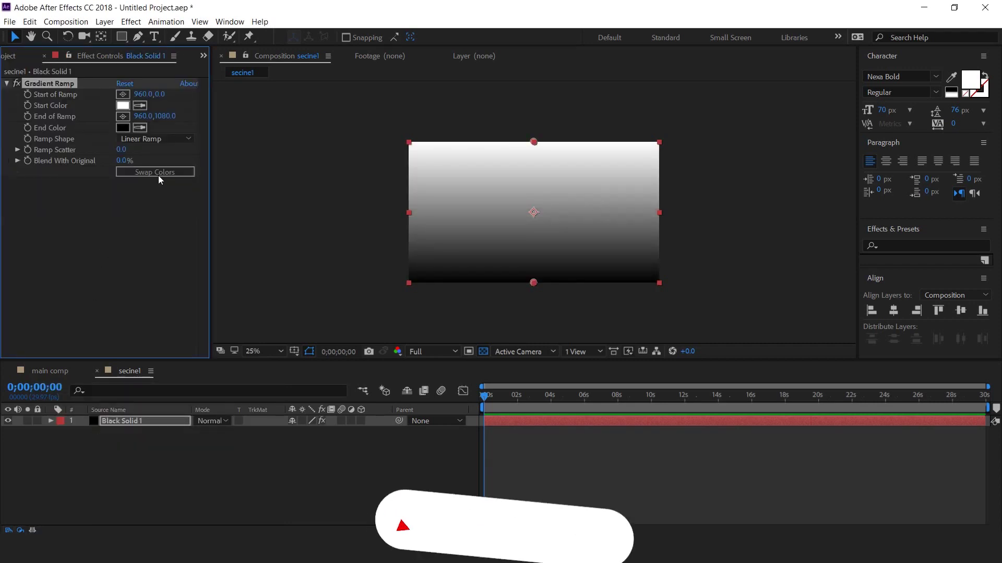
click(156, 139)
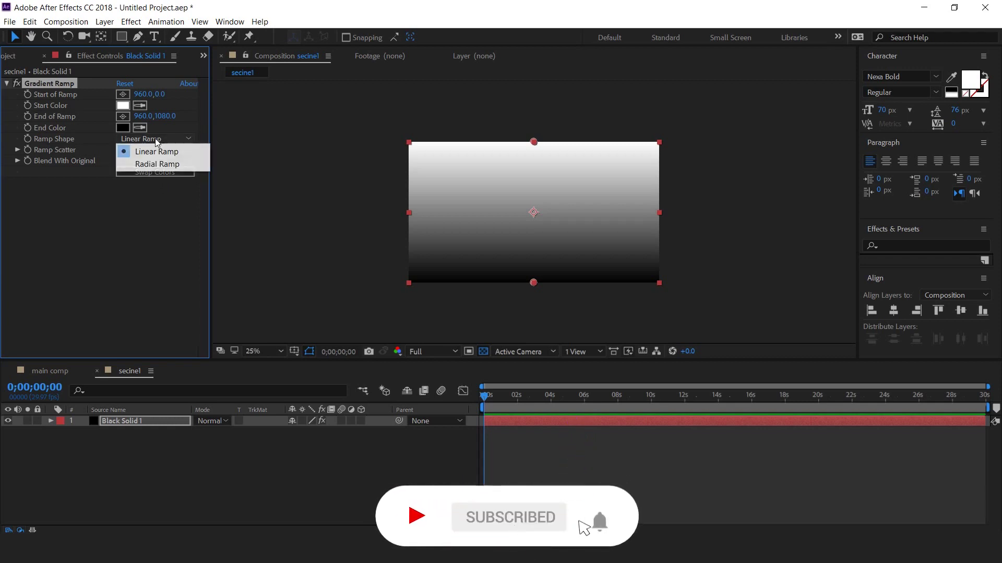
click(168, 164)
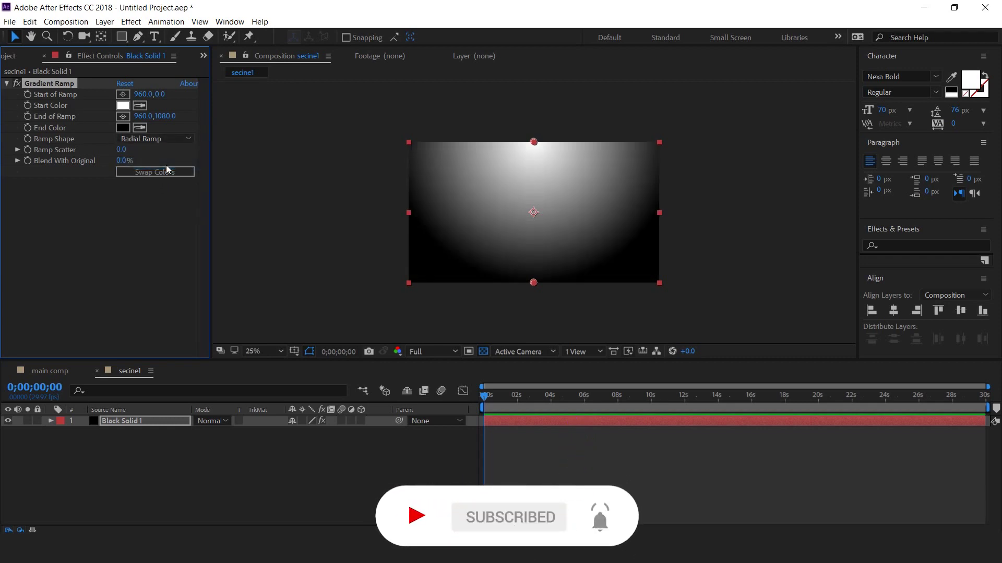
Set the ramp's start colour to dark grey 2F2E2E.
click(123, 106)
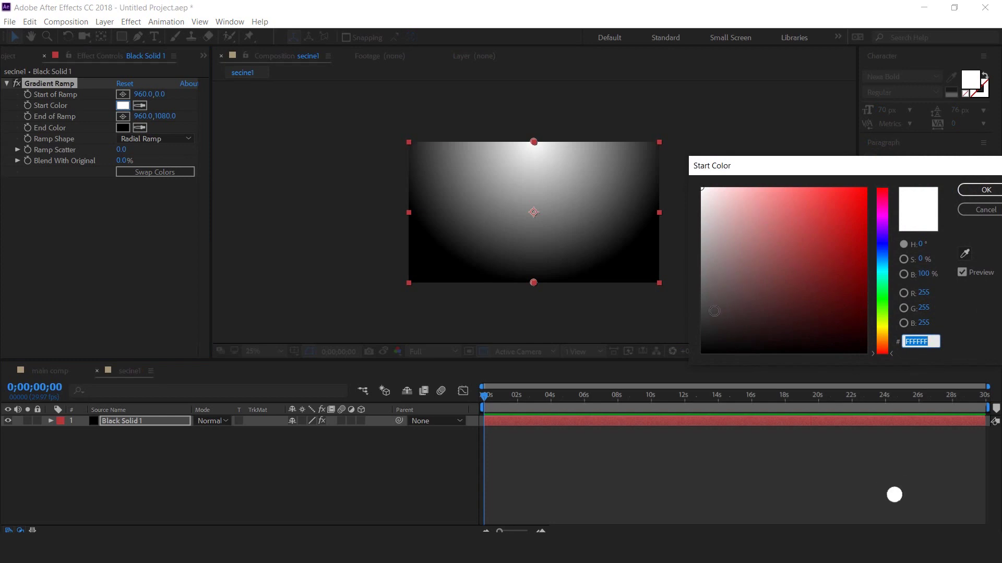
click(699, 303)
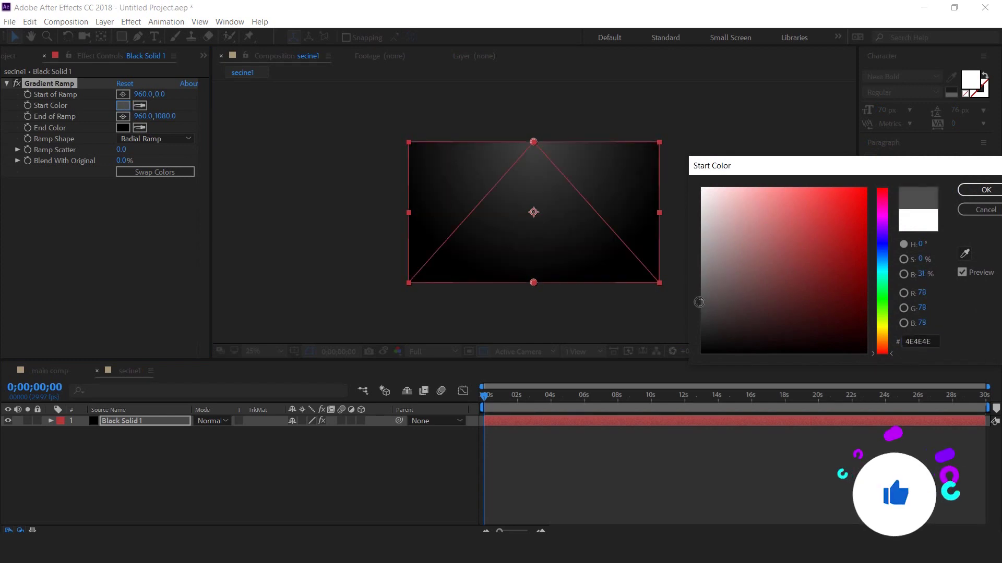
drag(699, 302, 703, 322)
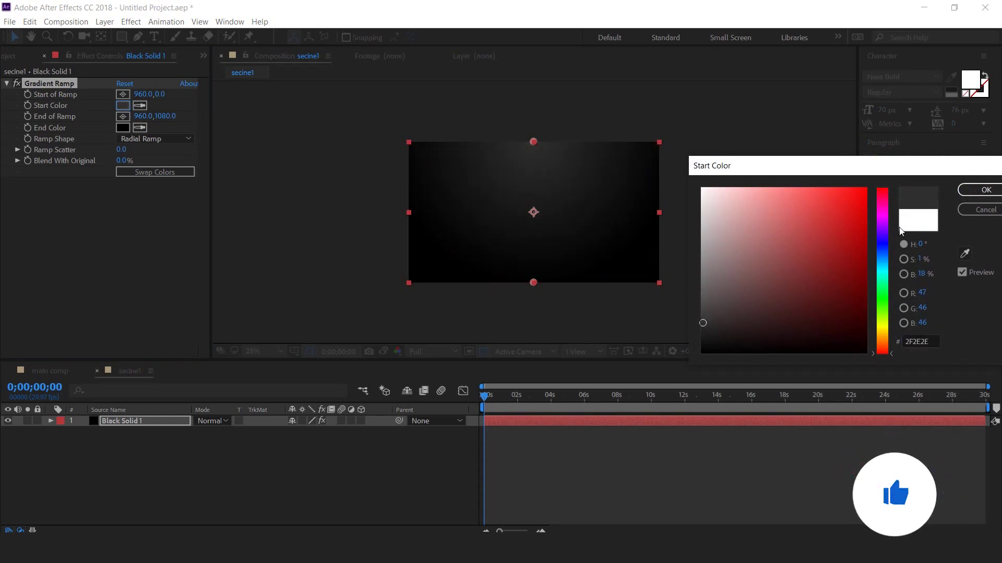
click(986, 190)
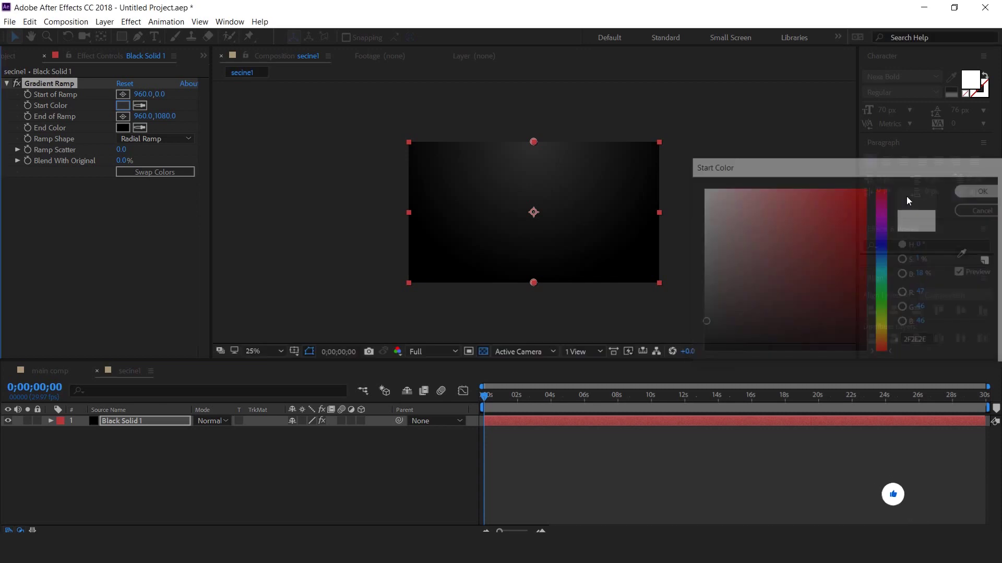
click(132, 423)
Apply Noise to the background solid at 3% amount with Use Color Noise turned off.
key(ctrl+space)
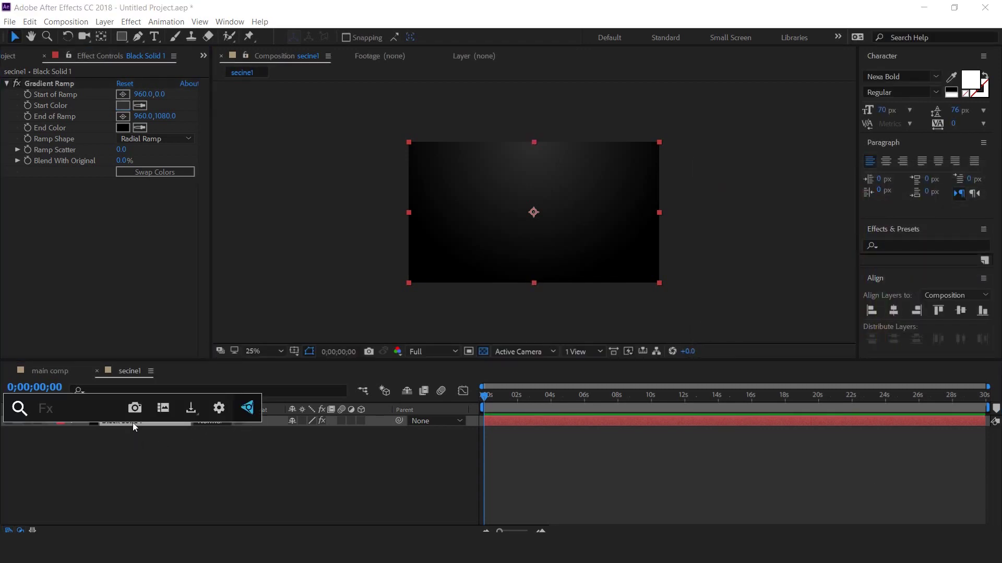
text(noi)
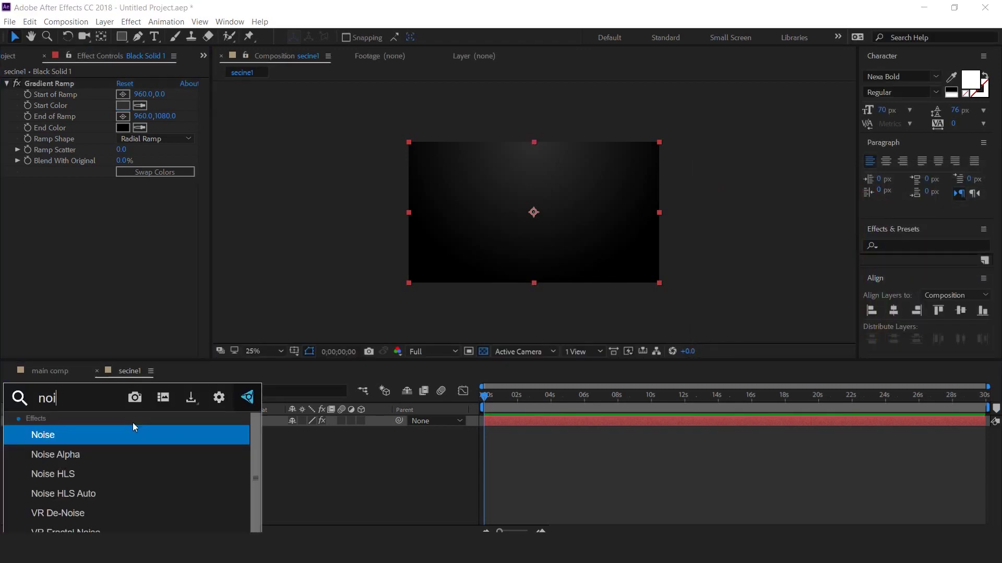
key(Return)
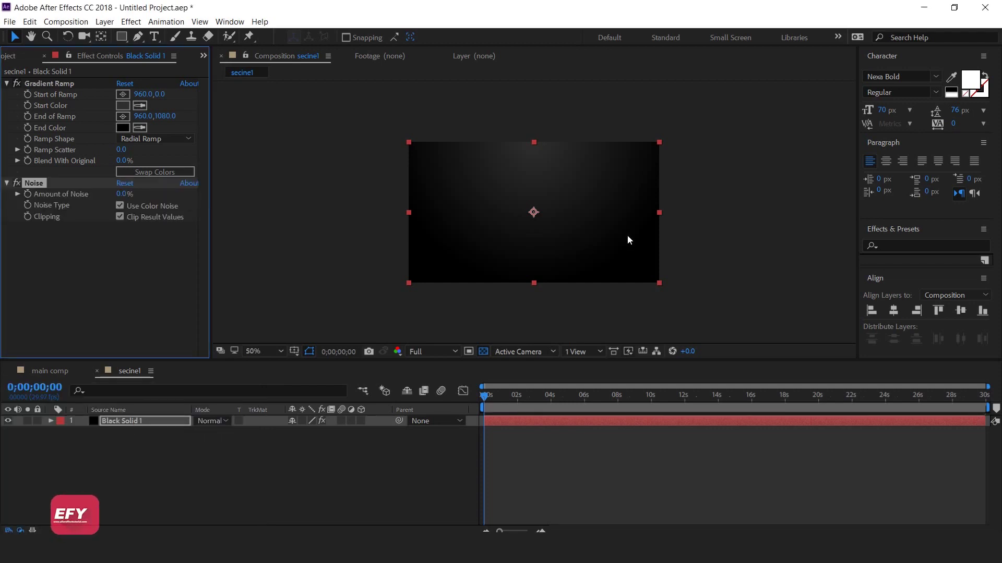
key(period)
key(period)
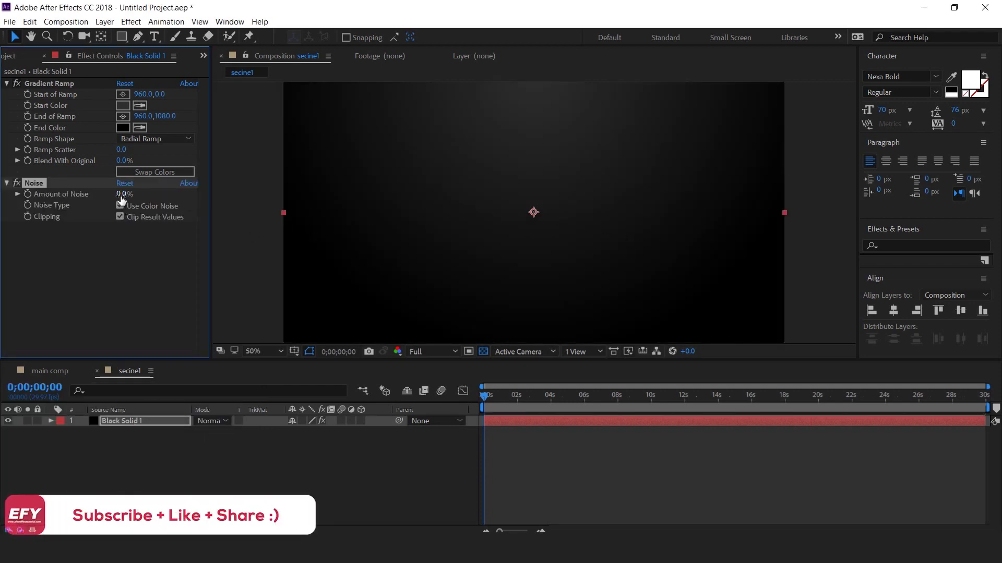
text(3)
key(Return)
key(period)
key(period)
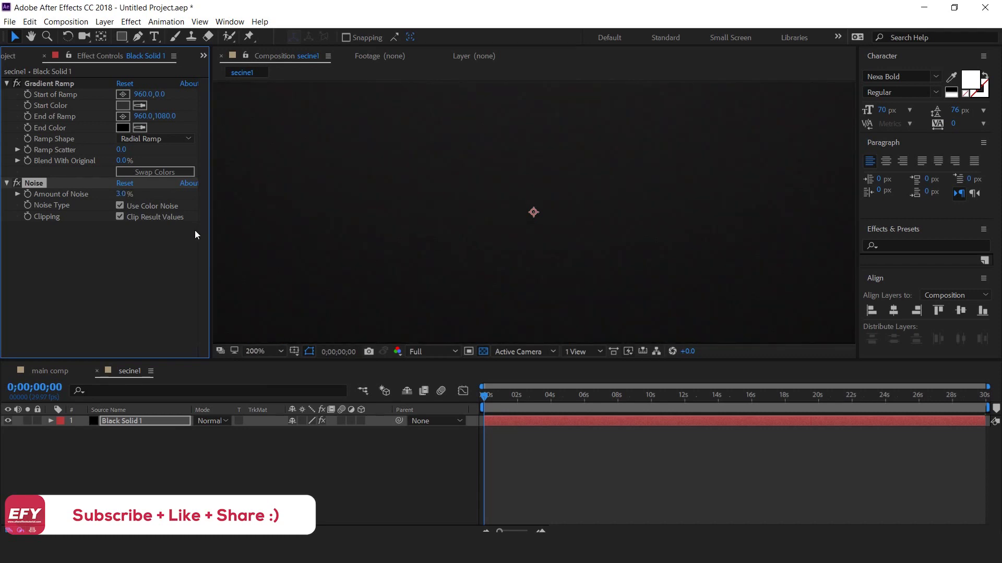
click(119, 206)
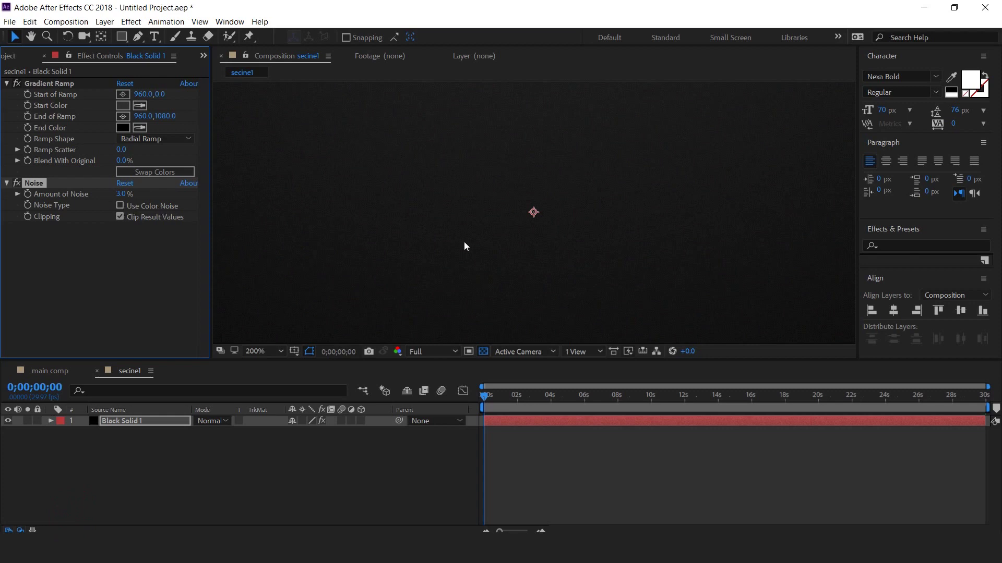
key(comma)
key(comma)
key(comma)
key(comma)
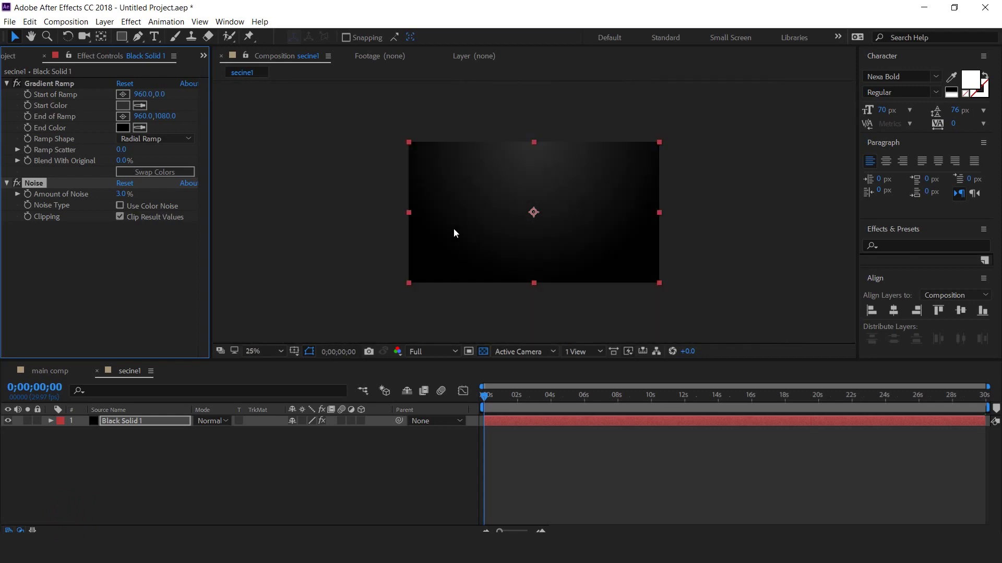
click(337, 460)
Add wall-background.jpg from the Footage folder to secine1 and set its mode to Multiply.
click(11, 55)
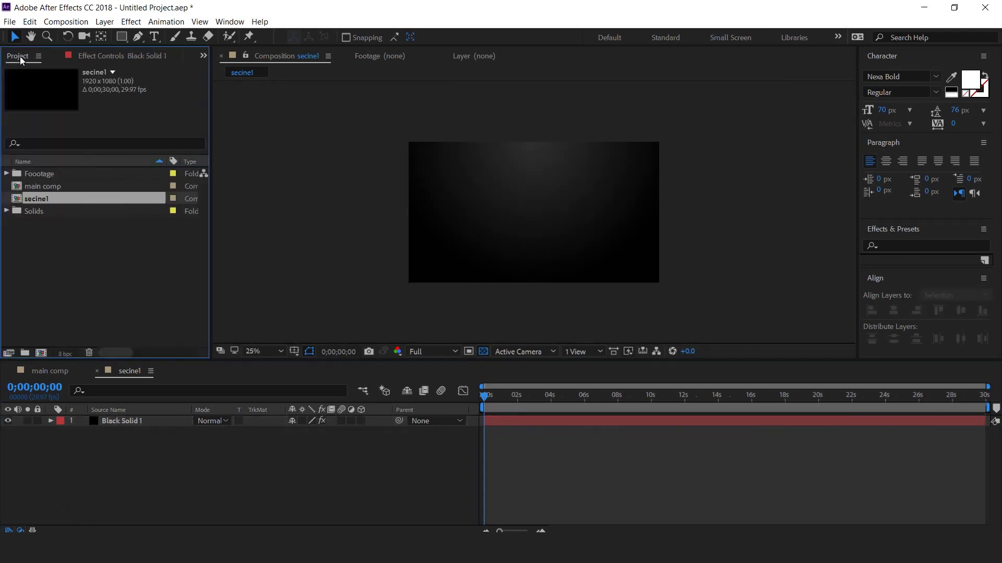
click(91, 277)
click(102, 176)
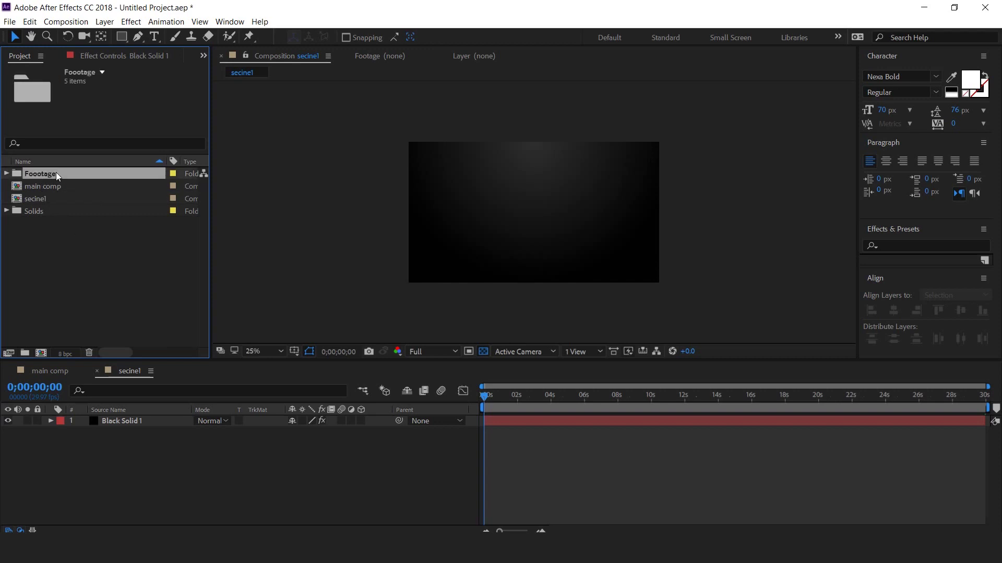
click(6, 173)
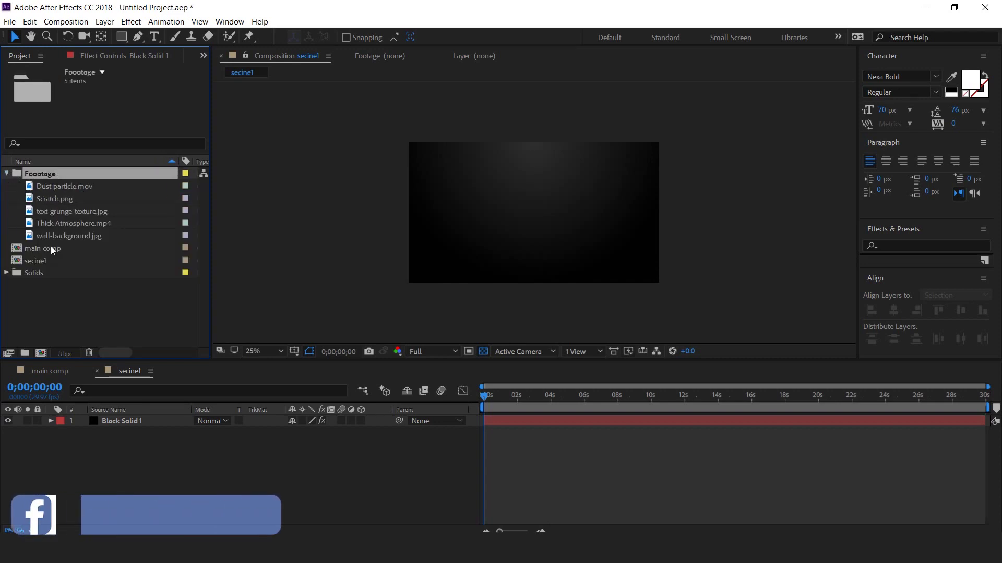
click(75, 234)
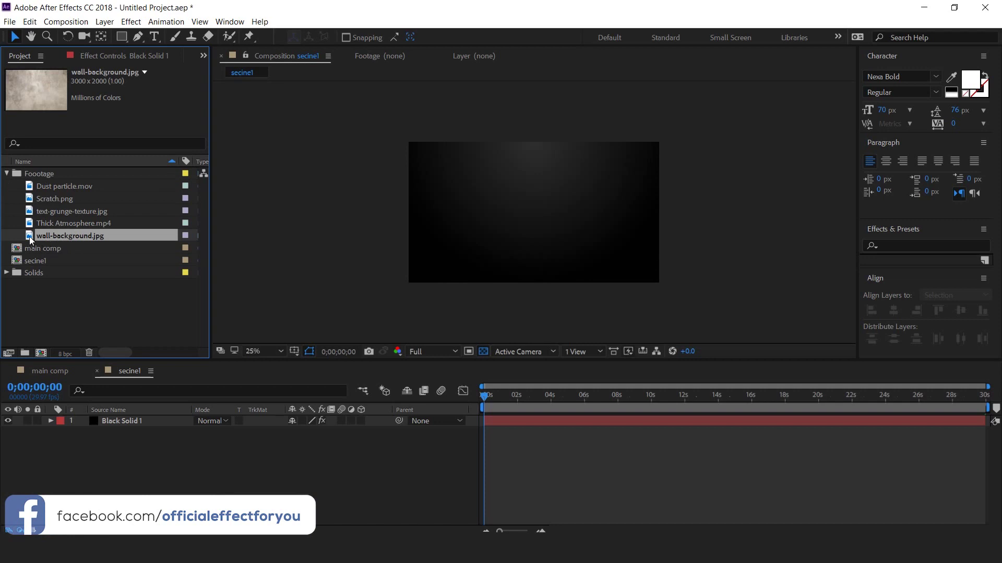
drag(30, 240, 136, 424)
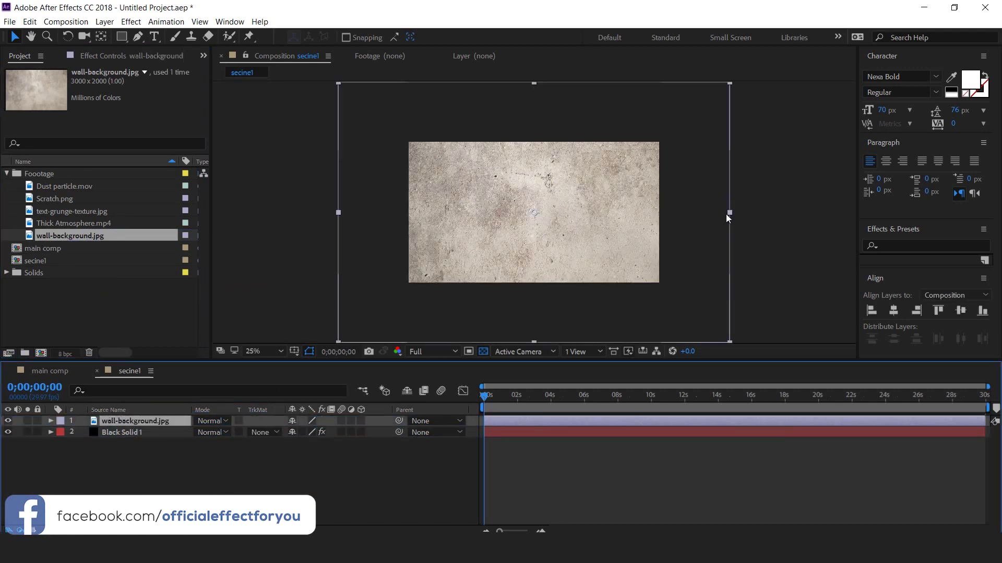
click(215, 422)
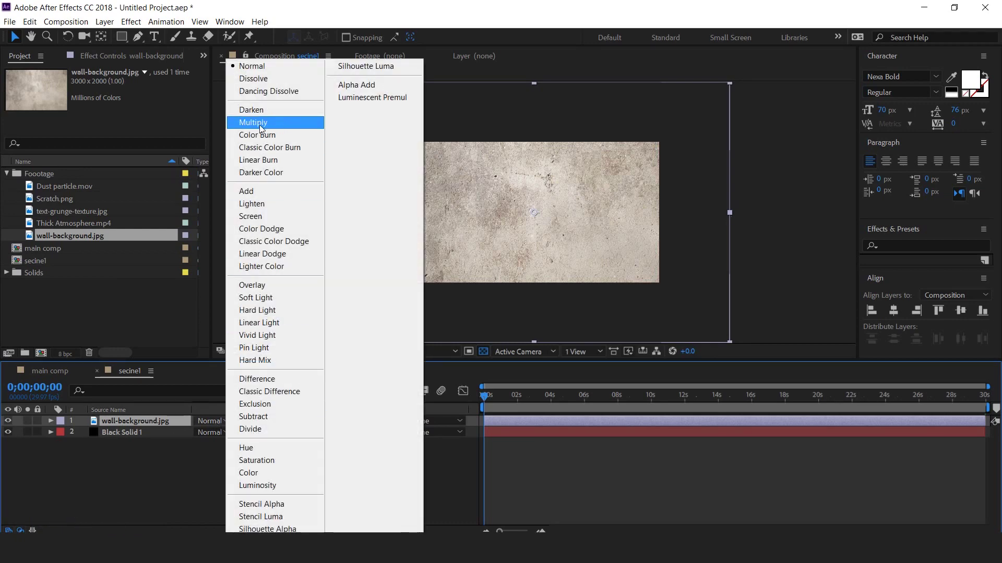
click(260, 125)
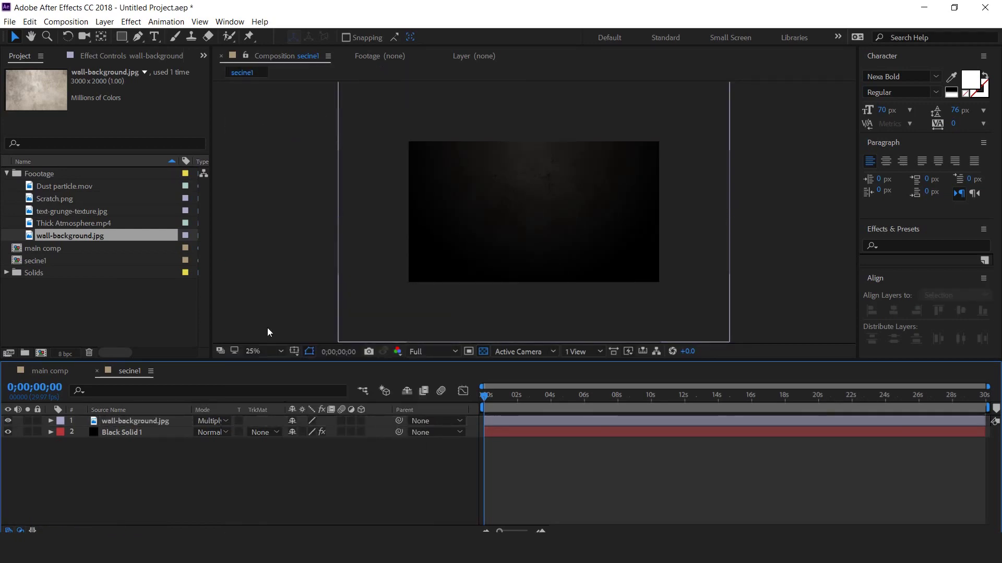
Create a new solid layer named Foam.
right_click(295, 459)
mouse_move(336, 340)
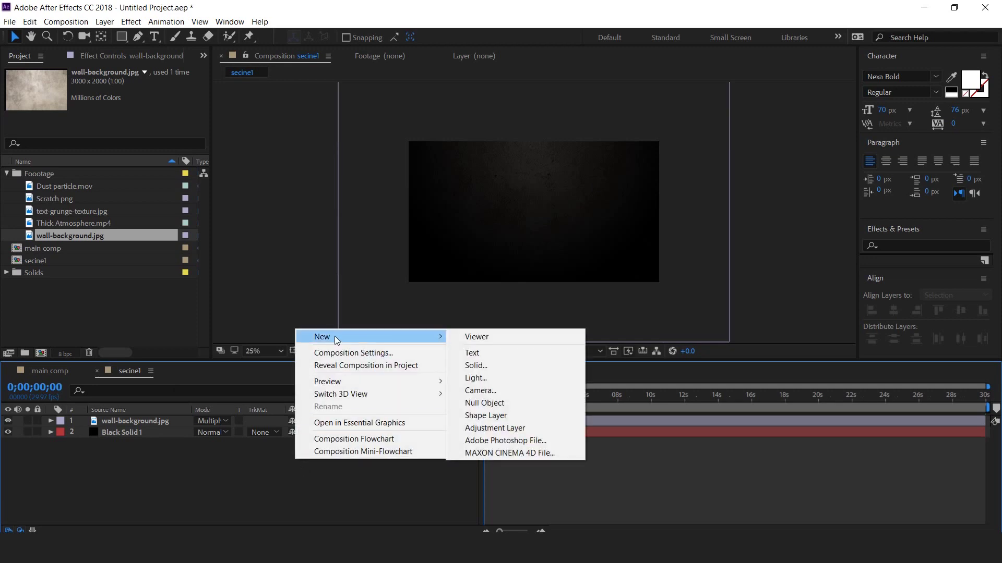
click(483, 365)
text(Foam)
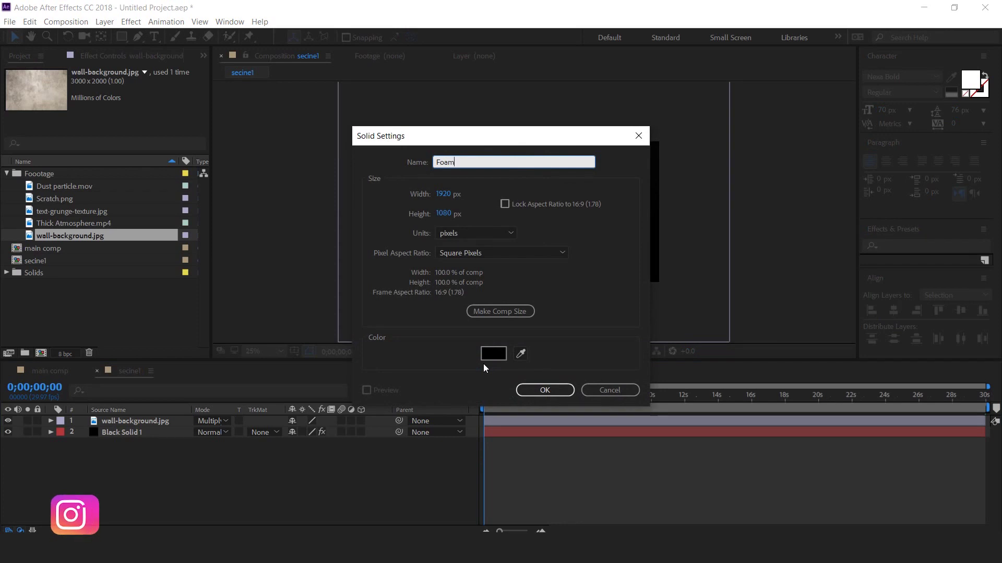
key(Return)
Apply the Foam effect to the layer with View set to Rendered.
key(ctrl+space)
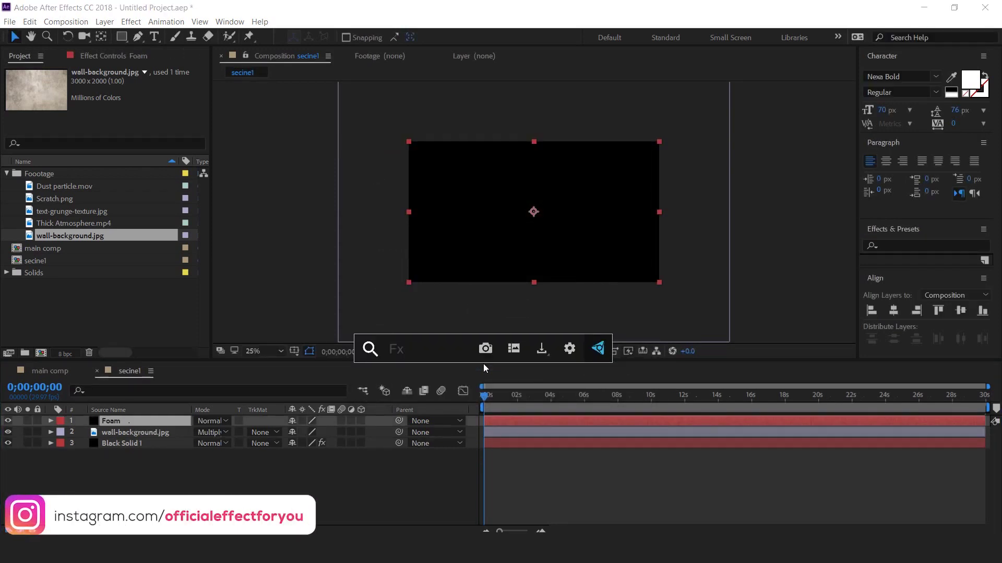
text(foa)
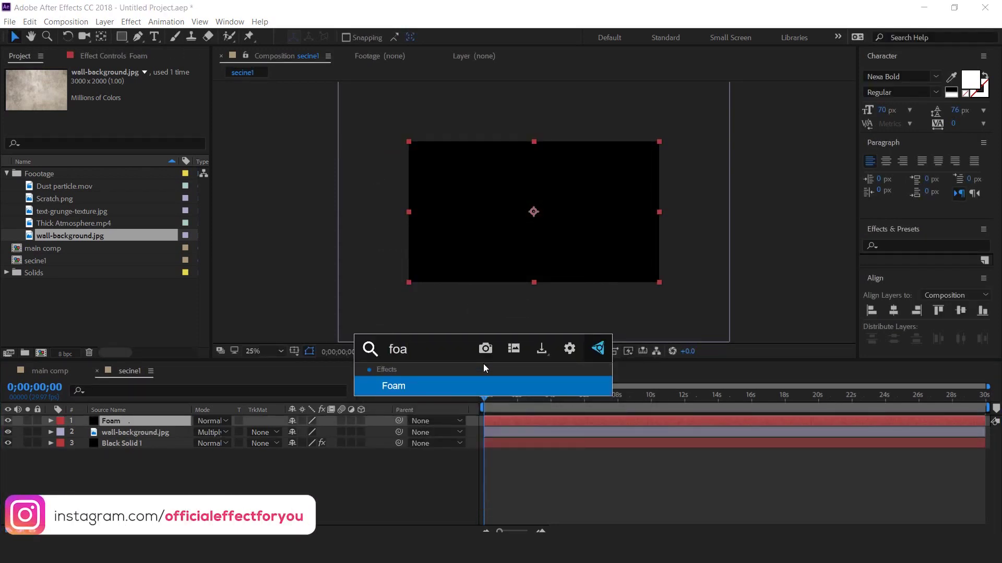
click(393, 386)
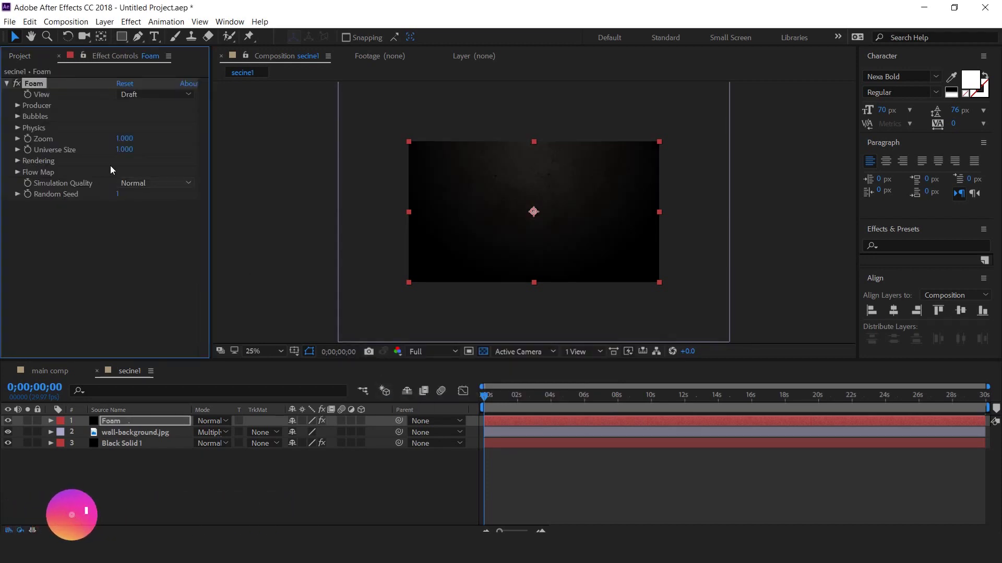
click(164, 95)
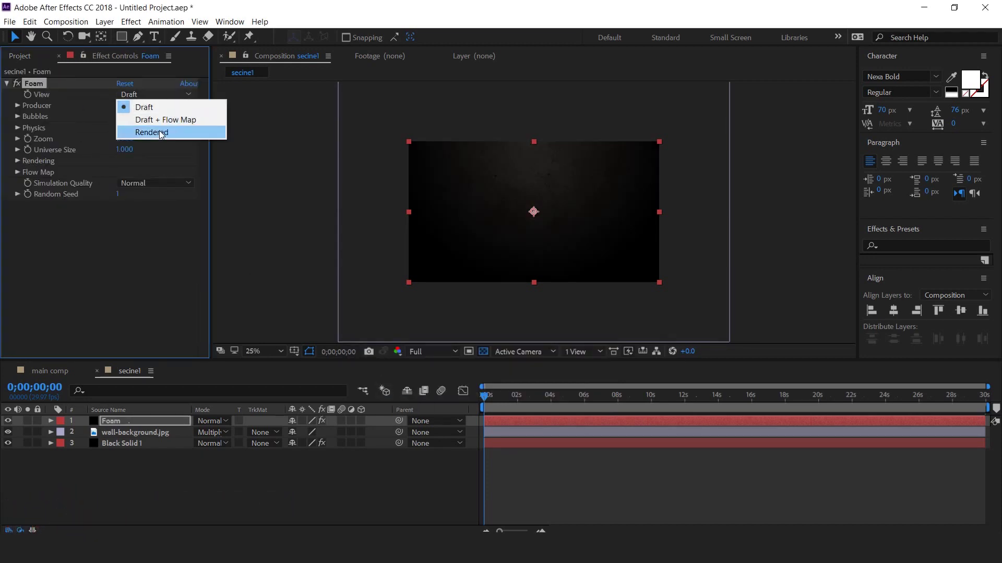
click(158, 130)
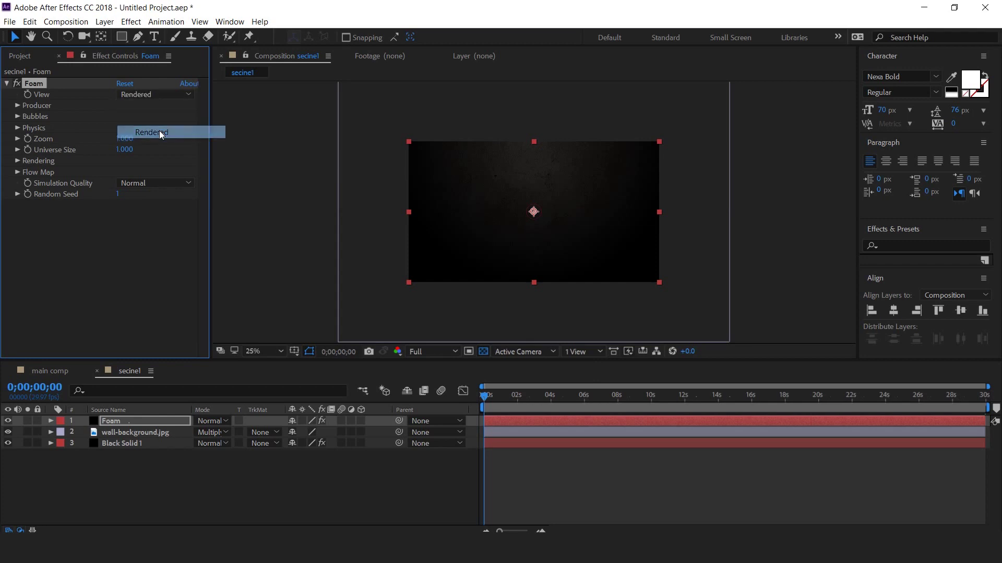
Scrub to 0;00;02;07 to see the bubbles form, with the preview at 50%.
click(528, 483)
key(equal)
key(equal)
key(equal)
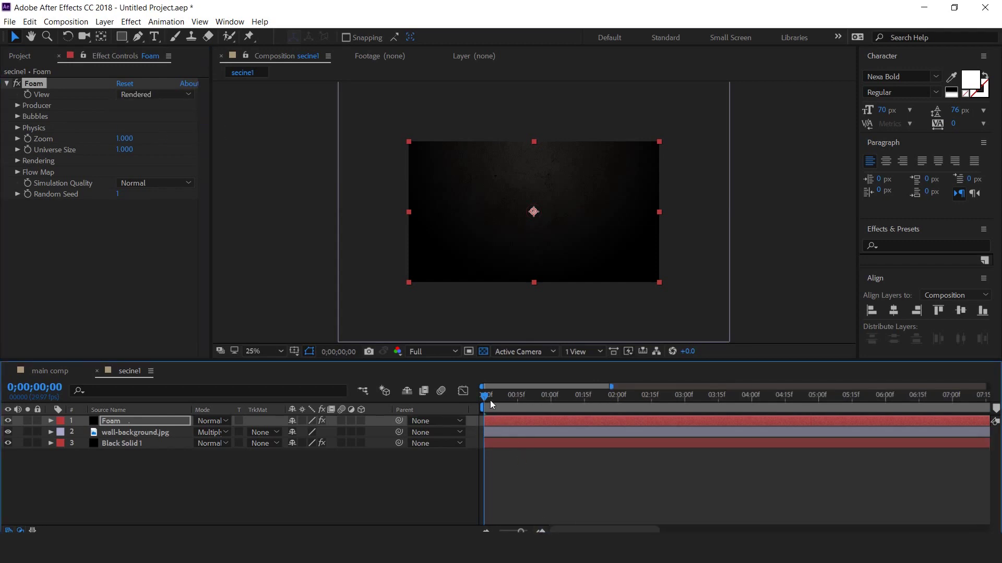
drag(490, 404, 633, 401)
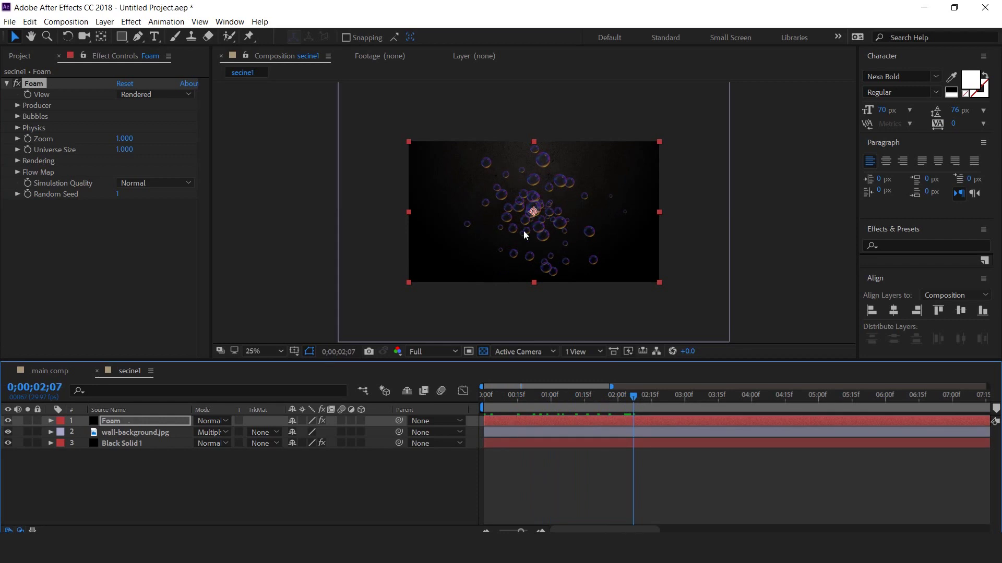
key(minus)
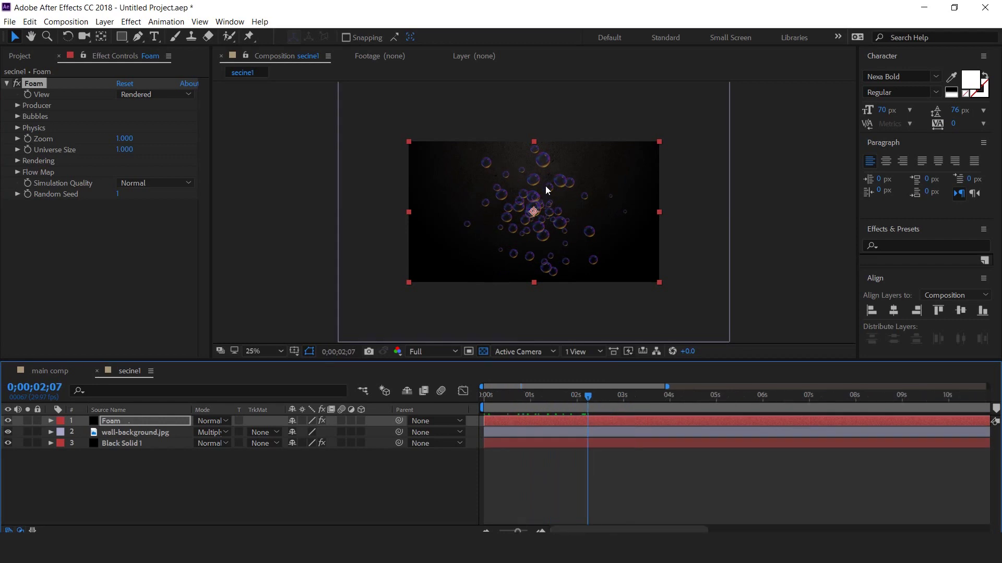
key(period)
click(17, 106)
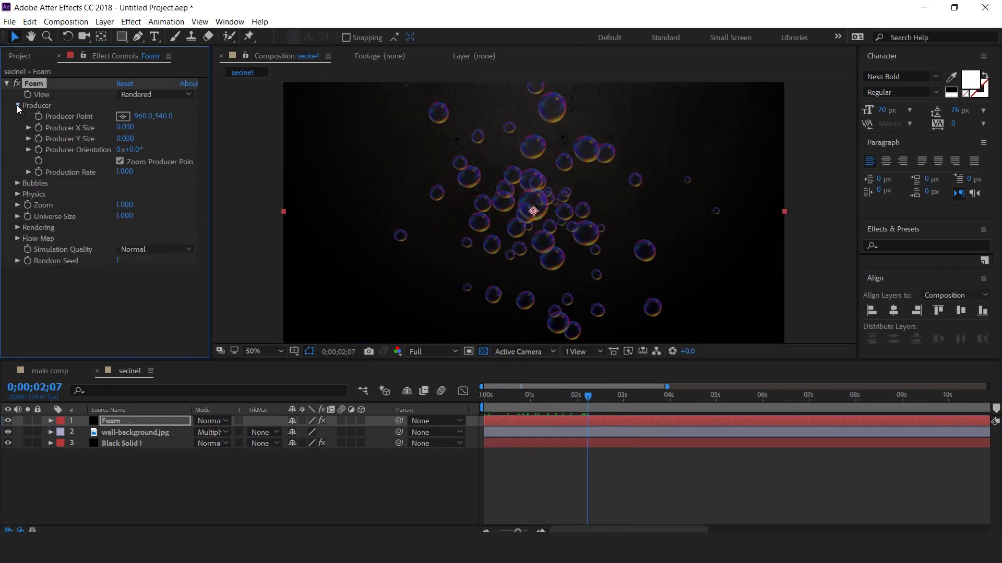
Set the foam Producer X and Y Size to 0.450 and Production Rate to 0.600.
drag(125, 138, 126, 131)
drag(351, 128, 570, 133)
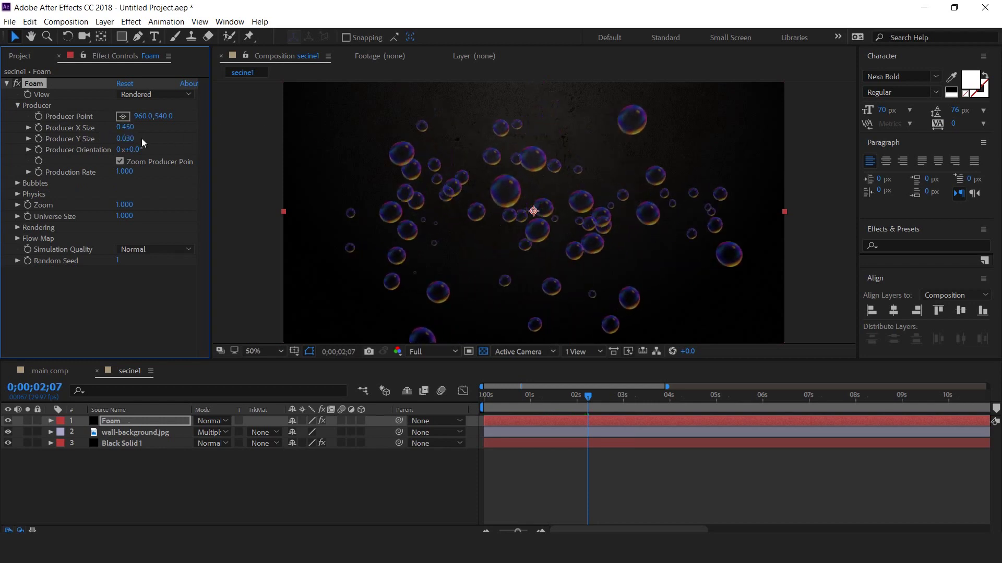
drag(182, 140, 444, 155)
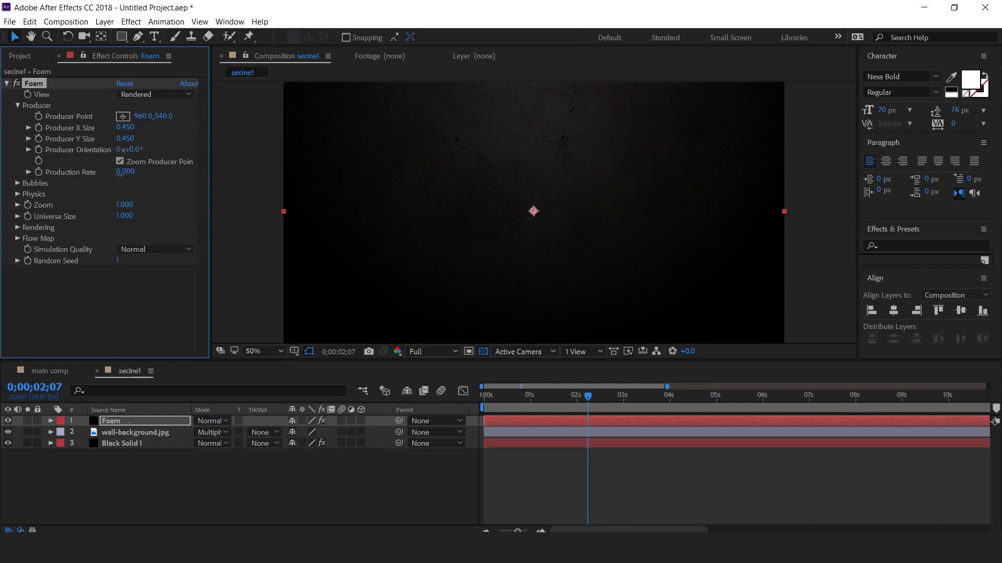
drag(121, 174, 126, 181)
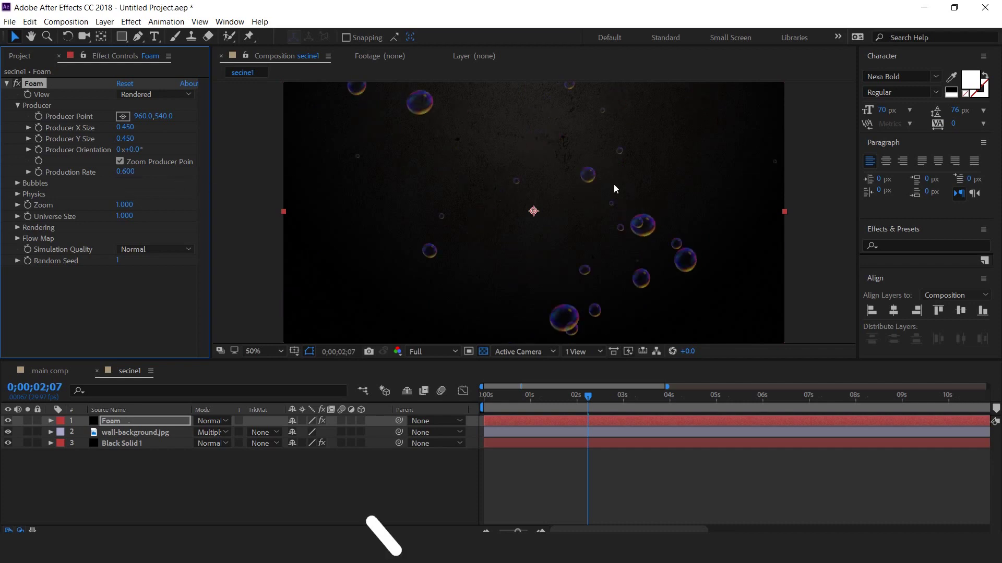
Set the bubble Size to 0.050 with Lifespan 1000.
scroll(615, 186, down, 2)
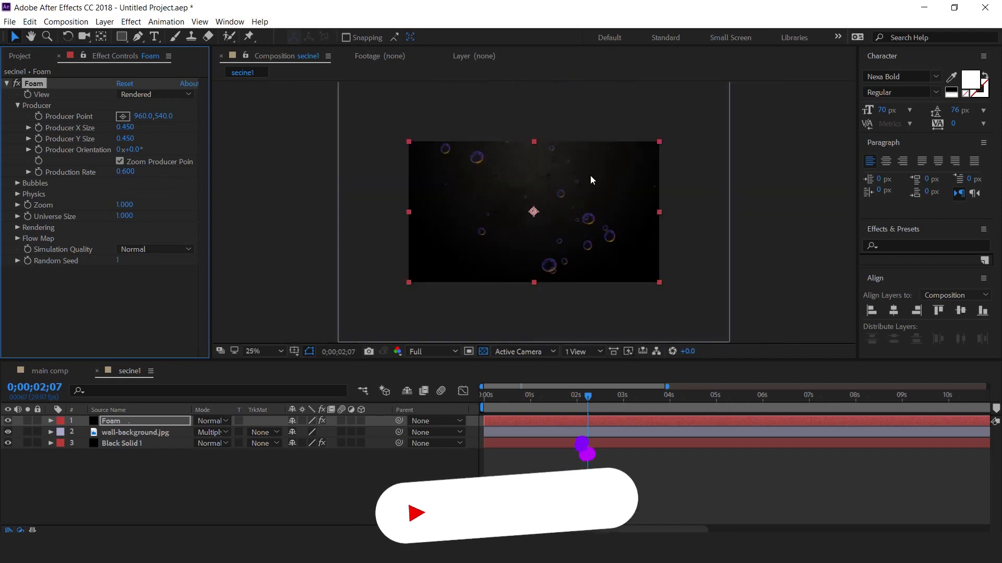
click(17, 183)
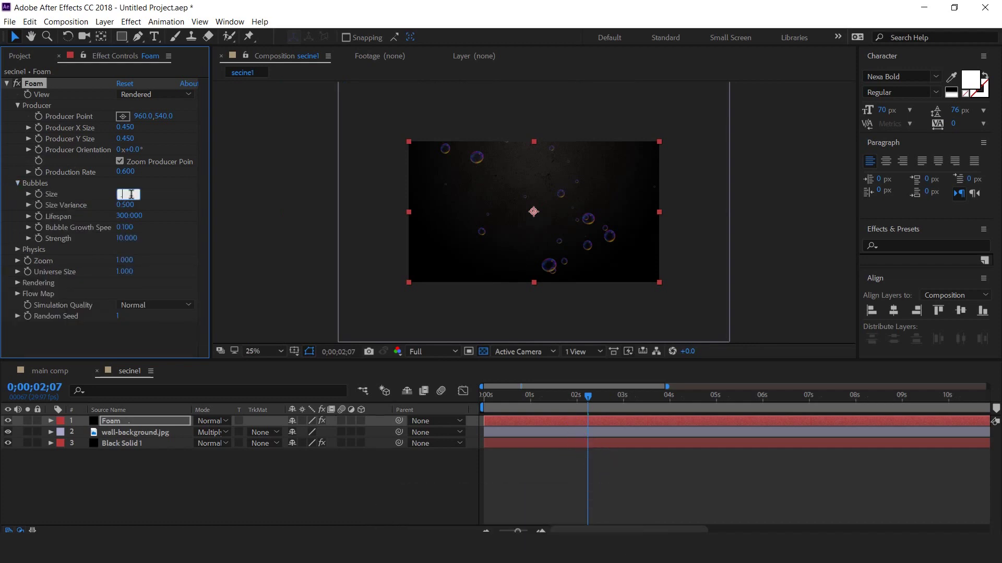
text(.050)
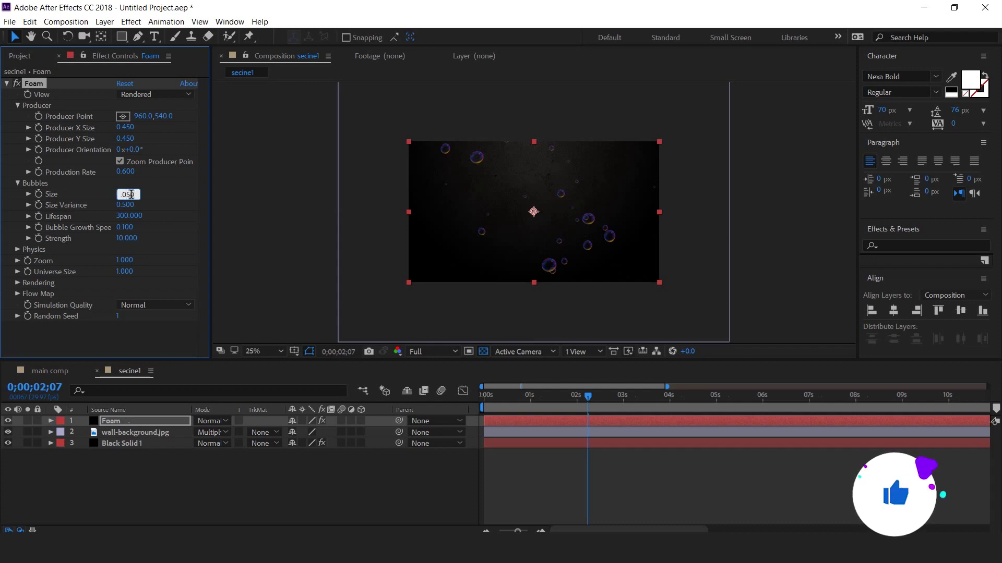
key(Return)
key(period)
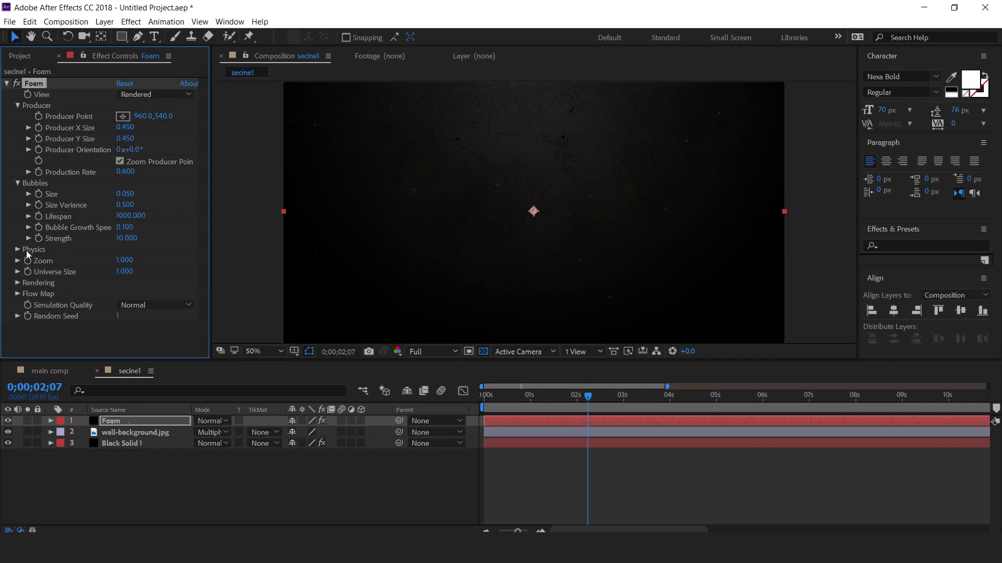
click(17, 183)
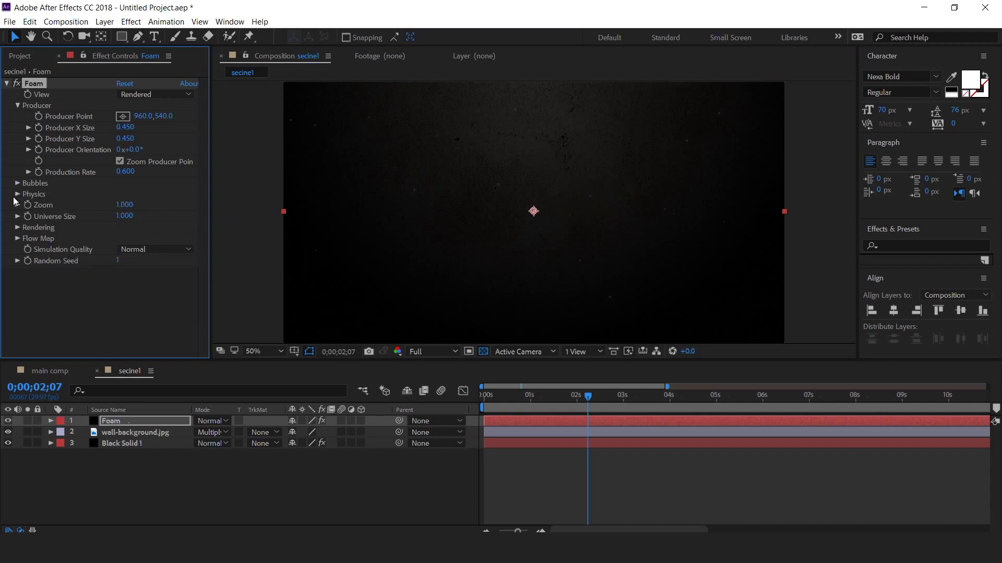
Set Foam physics Initial Speed to 0.200 and Wind Speed to 0.600.
click(17, 194)
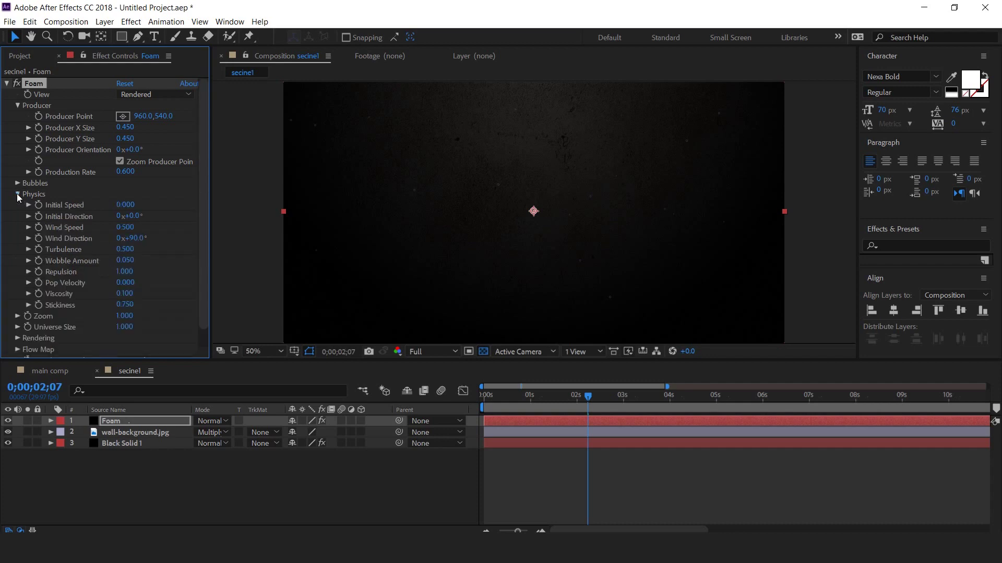
click(130, 207)
text(.200)
key(Return)
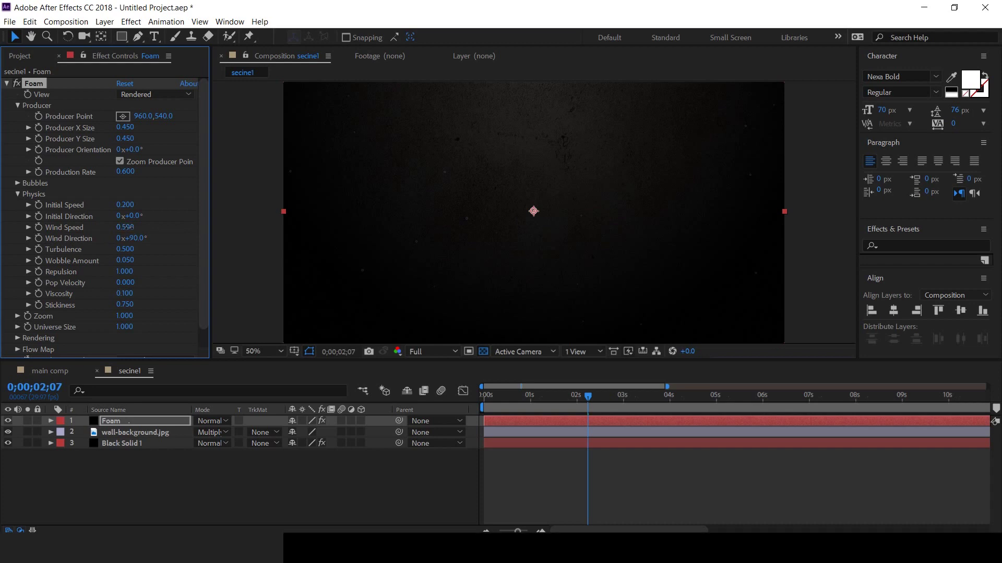
click(128, 228)
text(.6)
key(Return)
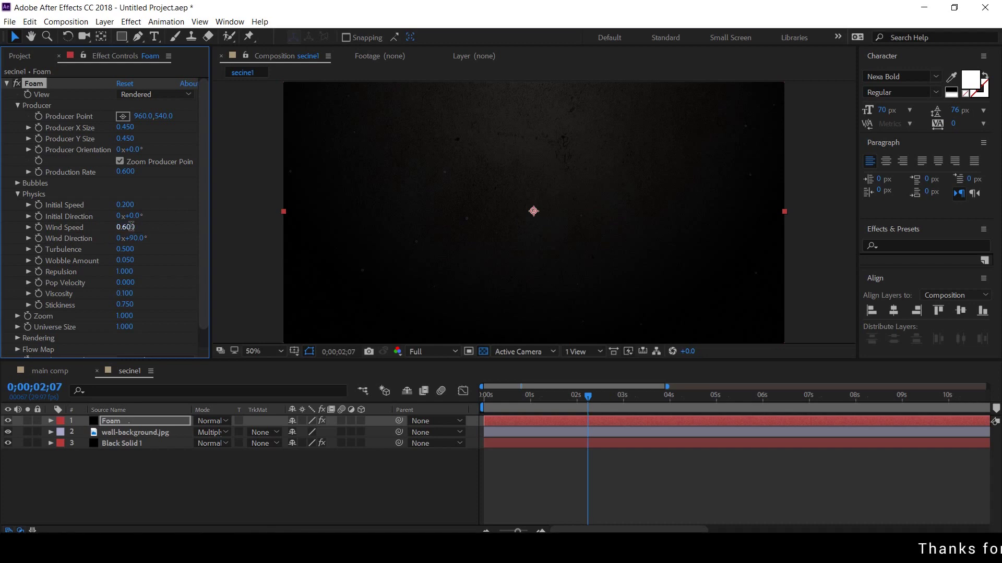
Set Wind Direction to 10° and Turbulence to 0.080.
click(134, 238)
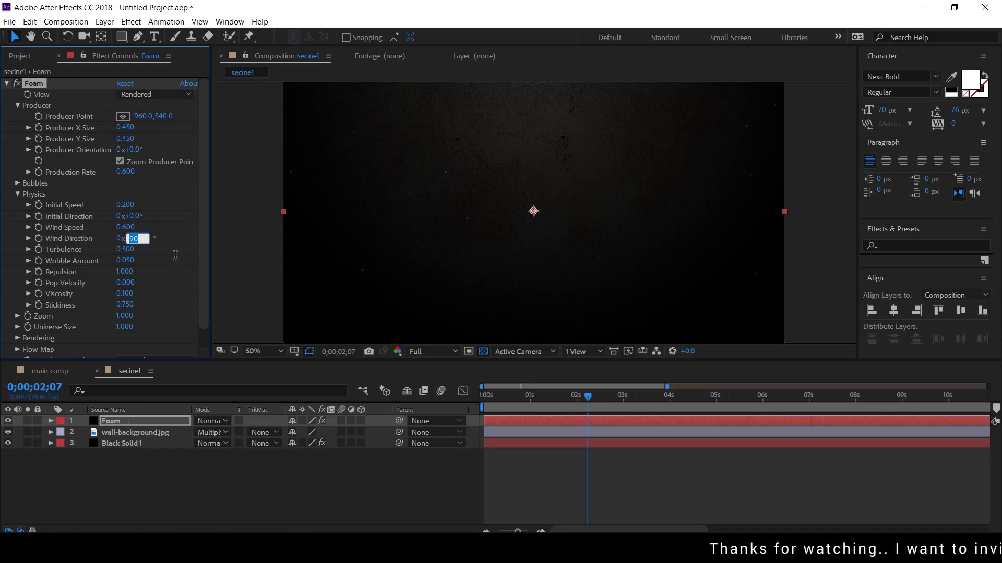
key(BackSpace)
text(10)
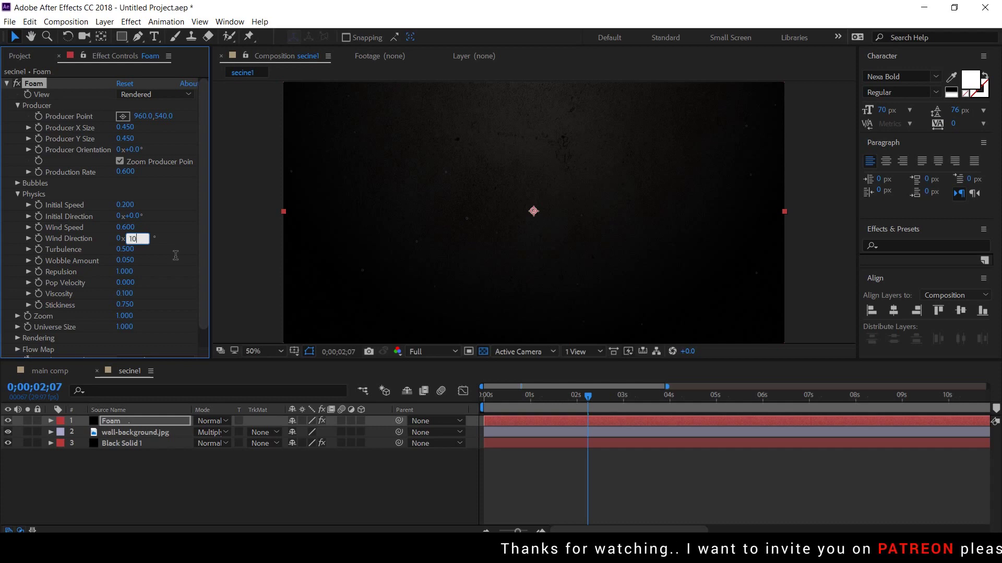
key(Return)
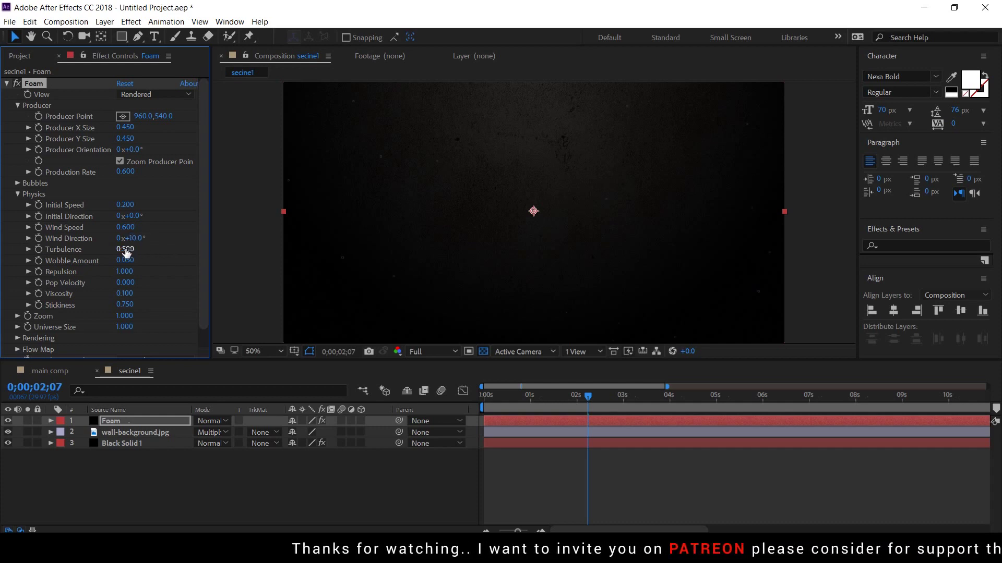
drag(125, 253, 112, 253)
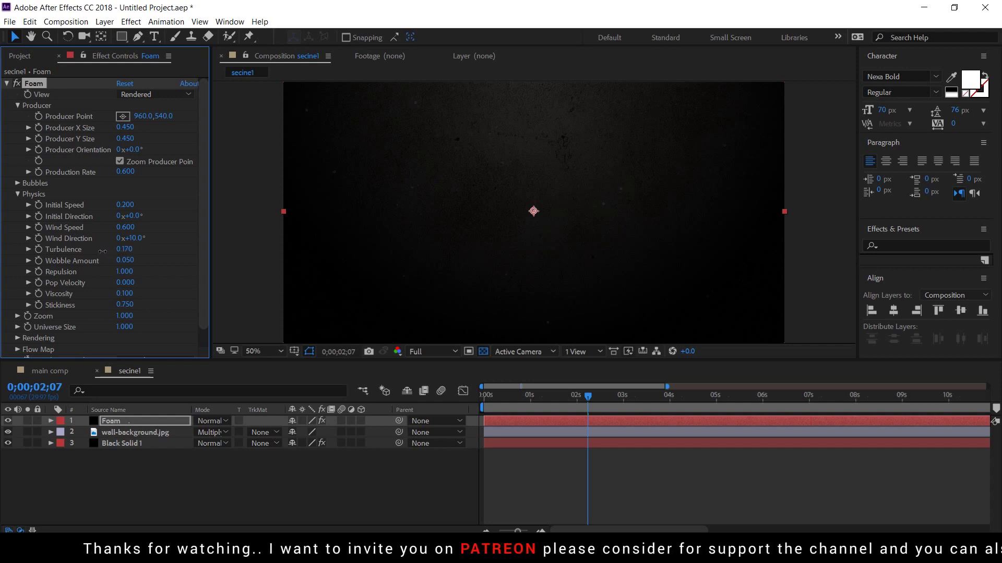
click(125, 249)
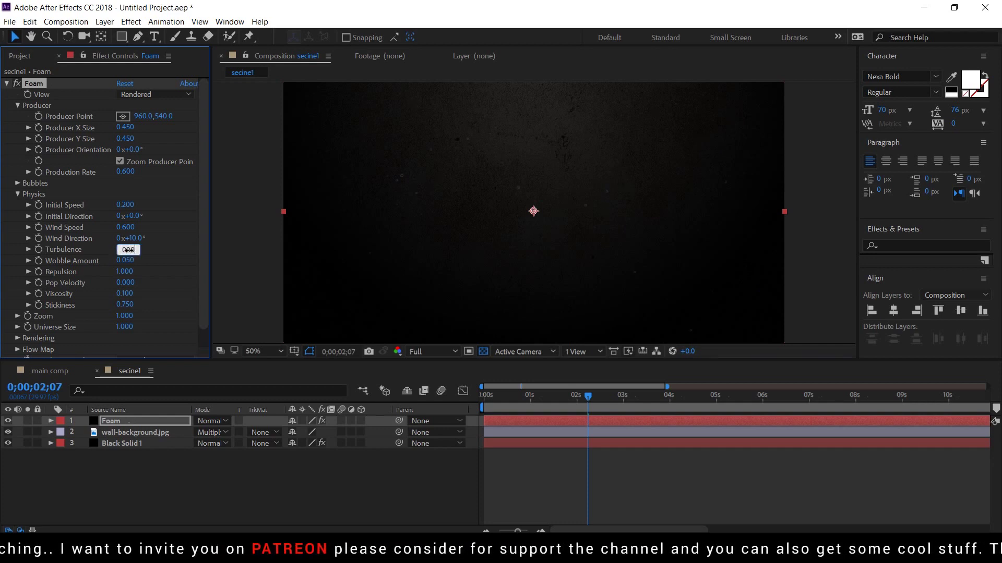
key(Return)
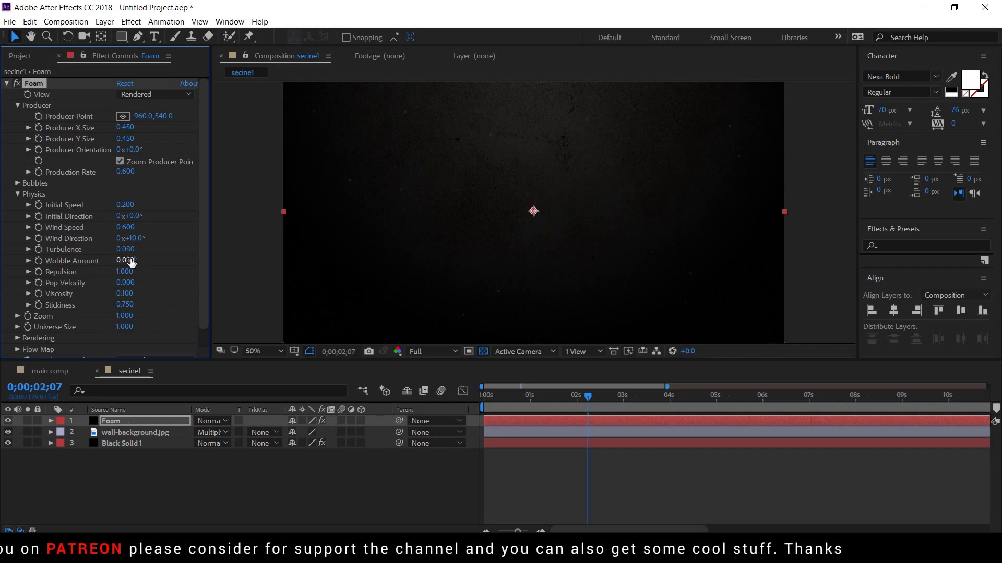
Set Wobble Amount to 0.120 and Repulsion to 0.02.
click(127, 260)
key(BackSpace)
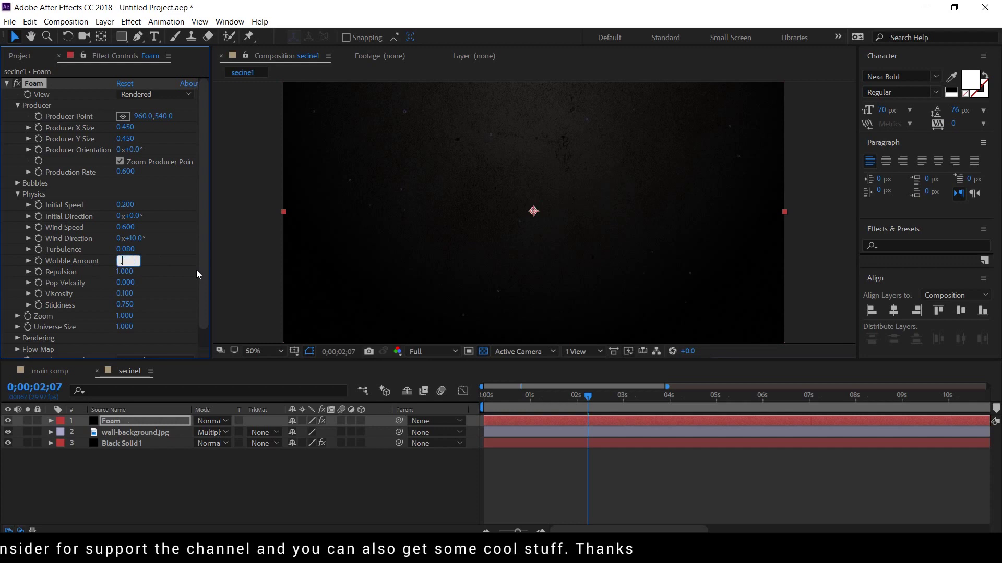
text(0.12)
key(Return)
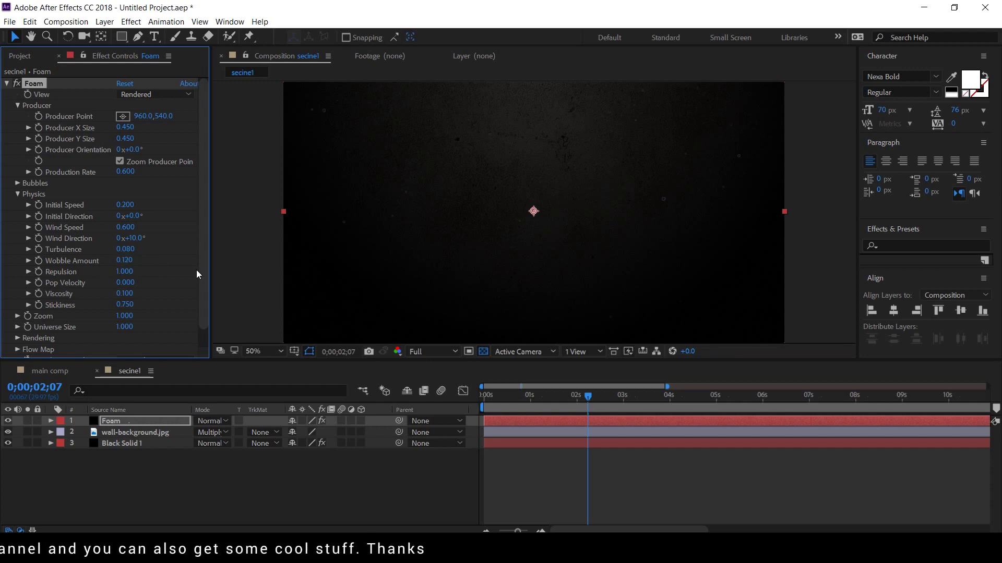
click(128, 273)
key(BackSpace)
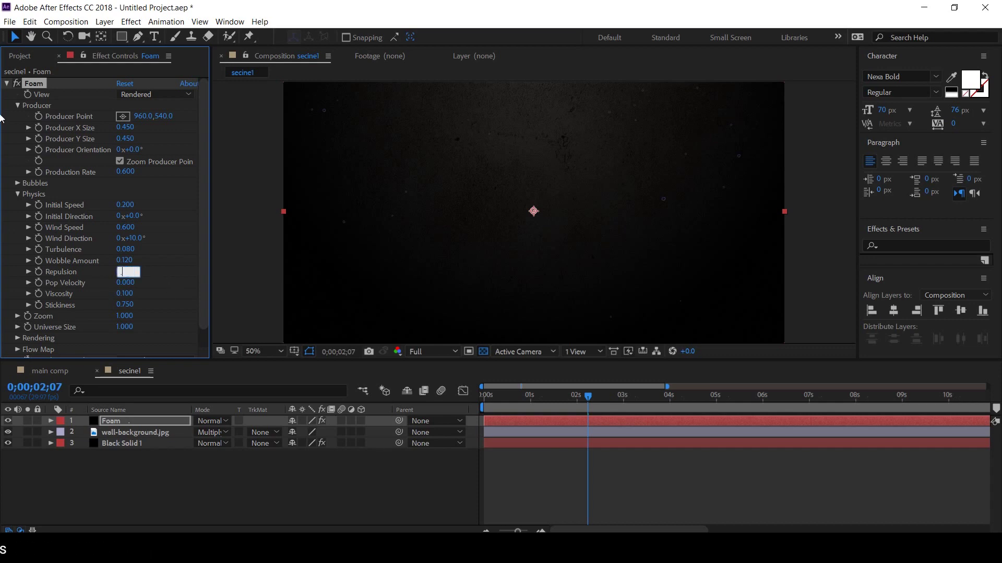
text(0.02)
key(Return)
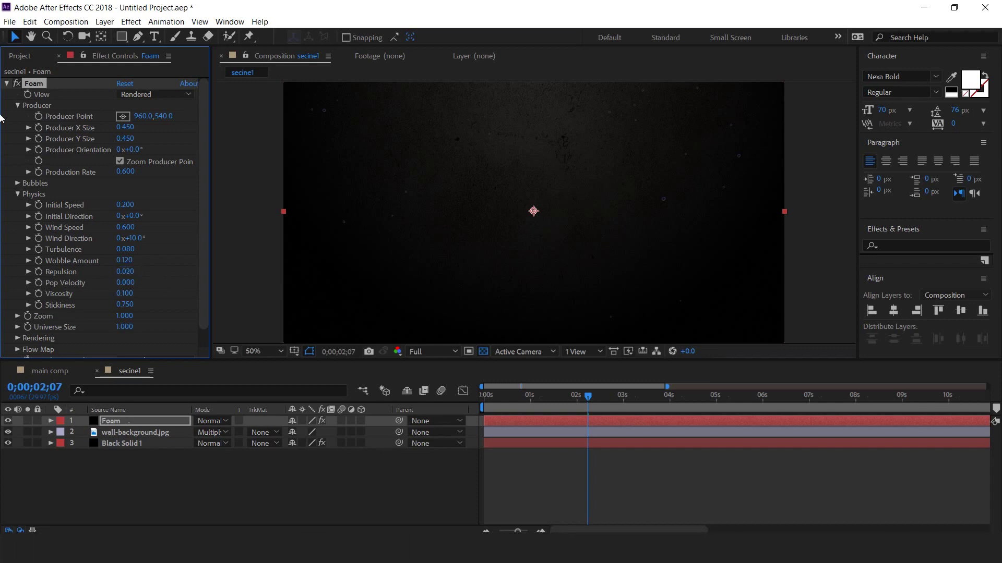
Set Viscosity to 4 and Random Seed to 10.
click(126, 295)
text(4)
key(Return)
scroll(197, 293, down, 2)
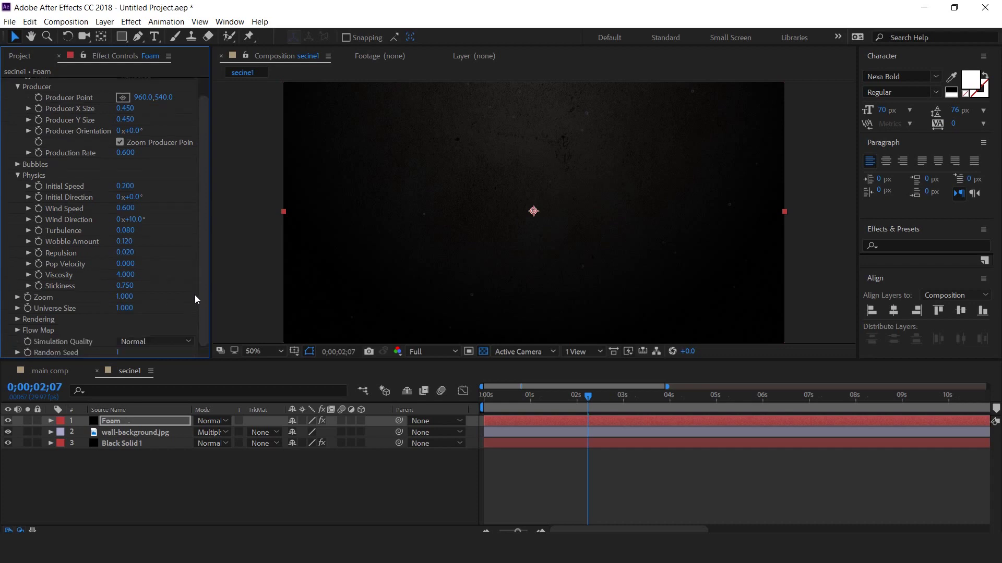
click(117, 352)
Preview the floating dust from the start of the comp.
key(slash)
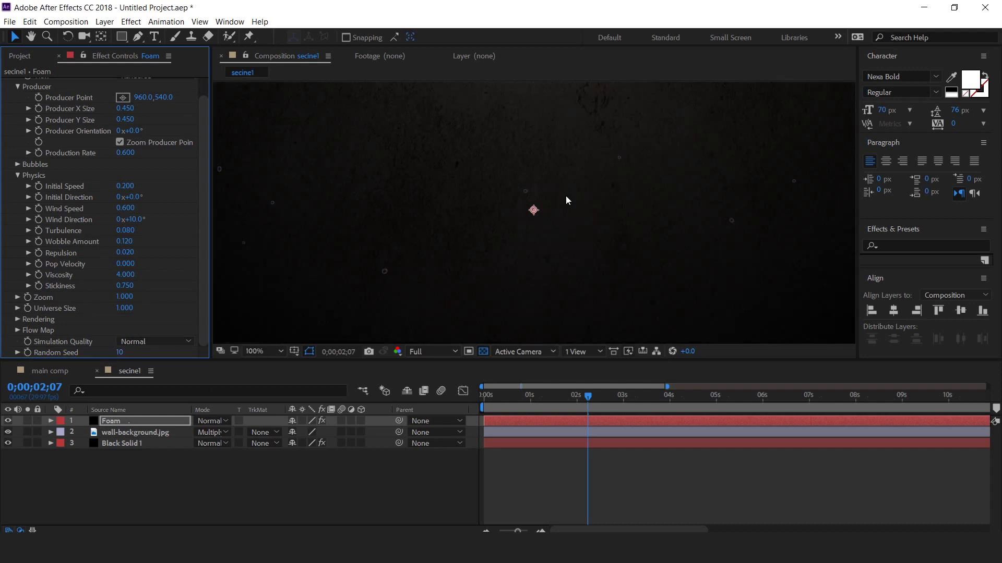
key(comma)
key(comma)
click(578, 439)
key(Home)
key(space)
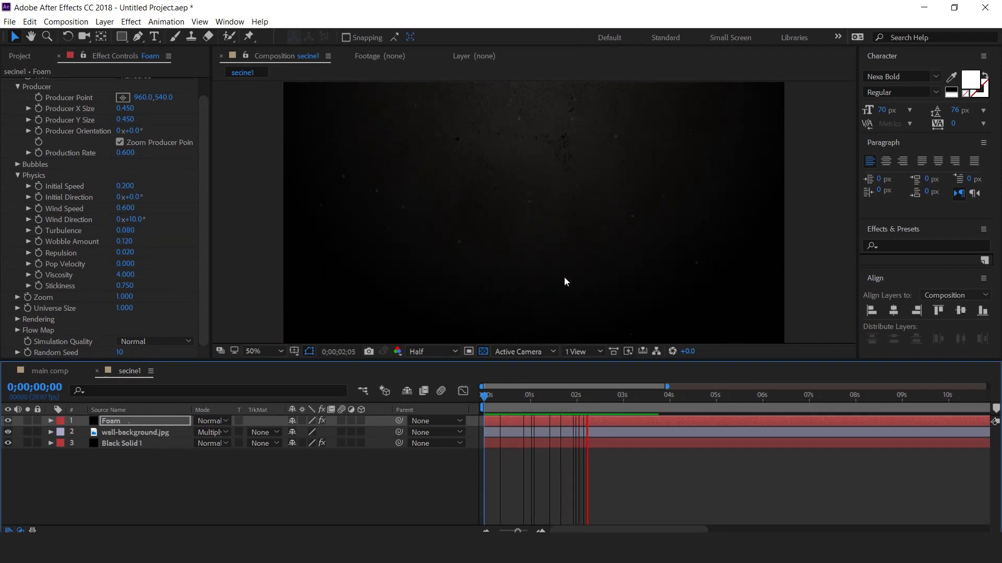
click(591, 395)
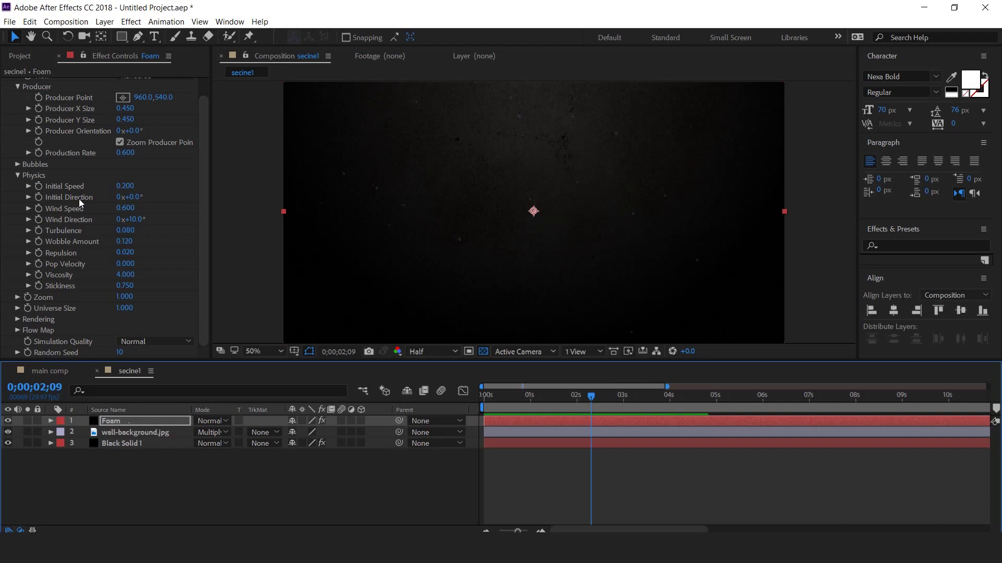
Create a new solid layer named fractal.
right_click(423, 465)
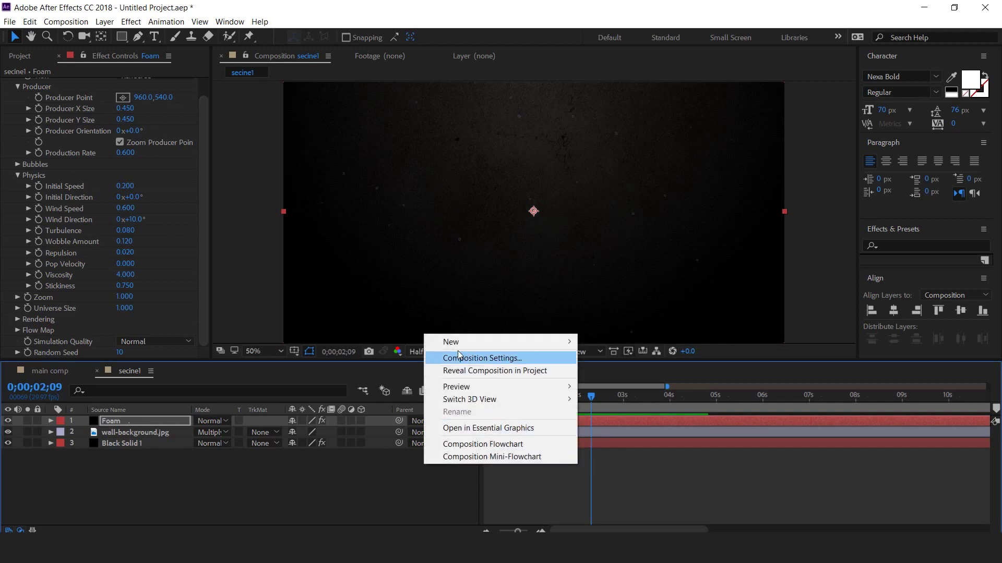
mouse_move(449, 342)
click(637, 368)
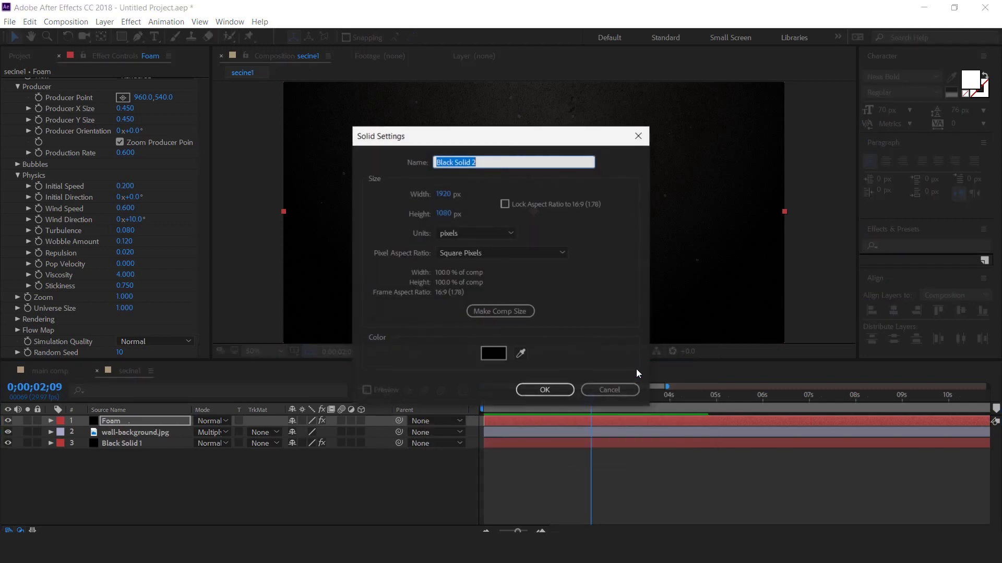
text(fractal)
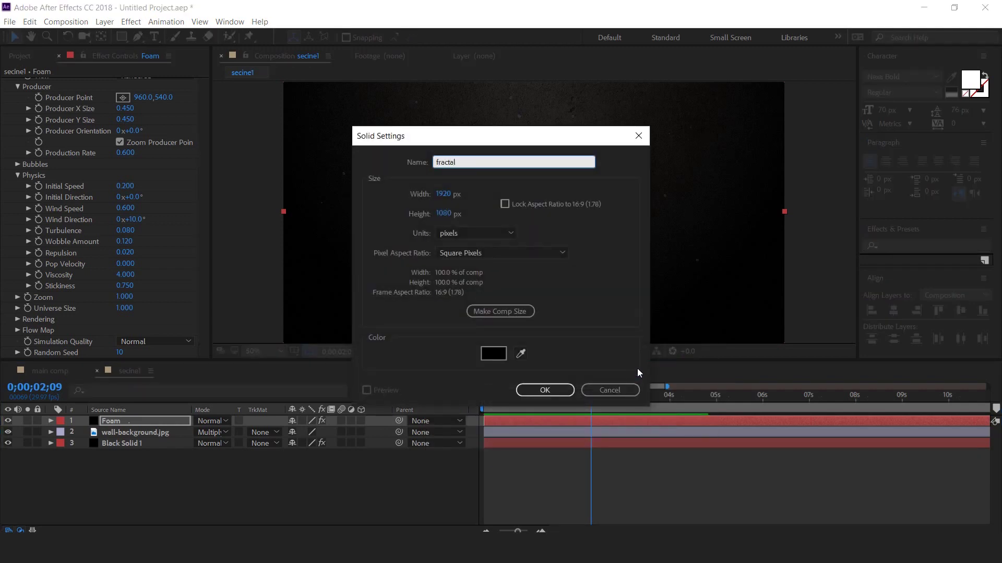
key(Return)
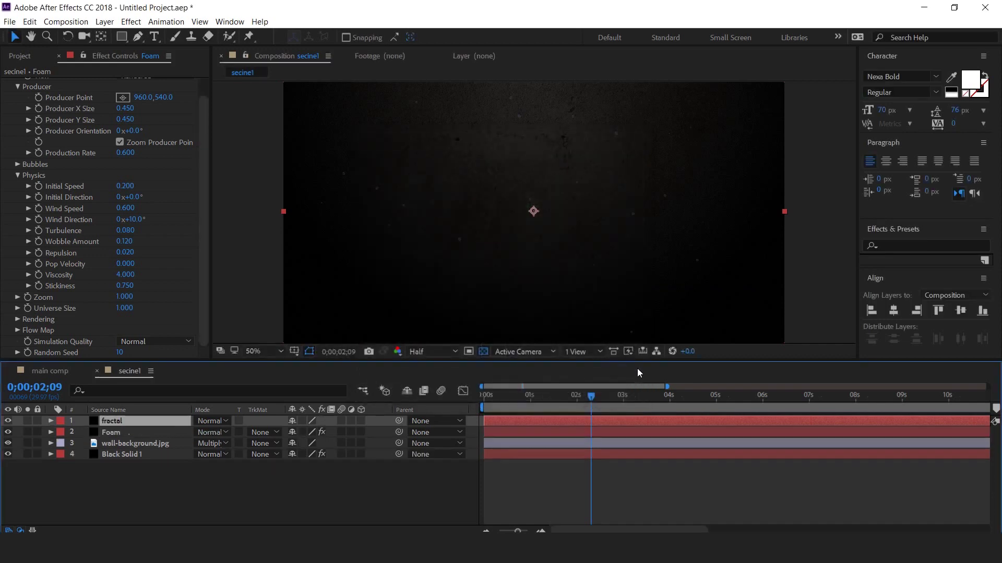
Apply Fractal Noise set to Dynamic Progressive with Invert checked.
key(ctrl+space)
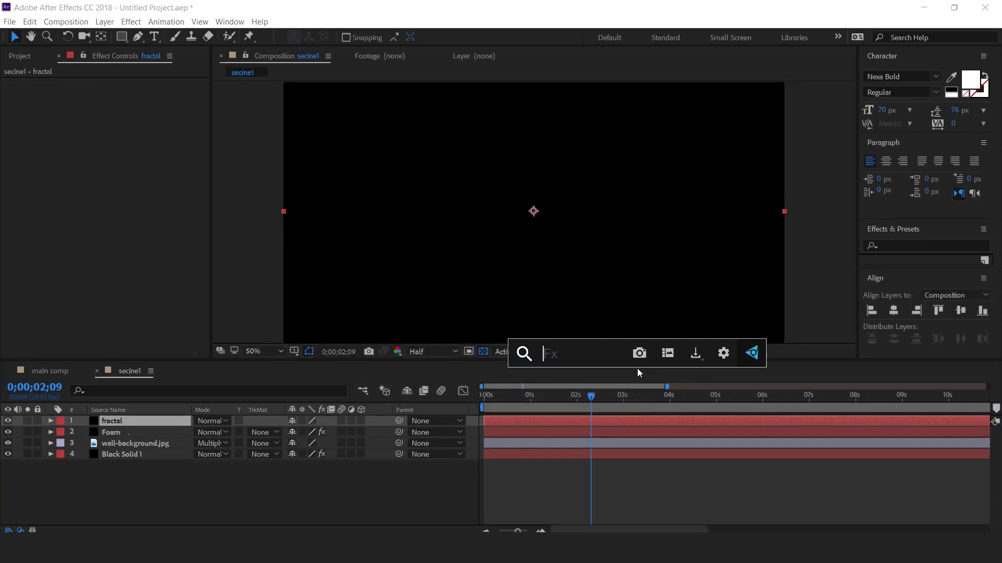
text(fra)
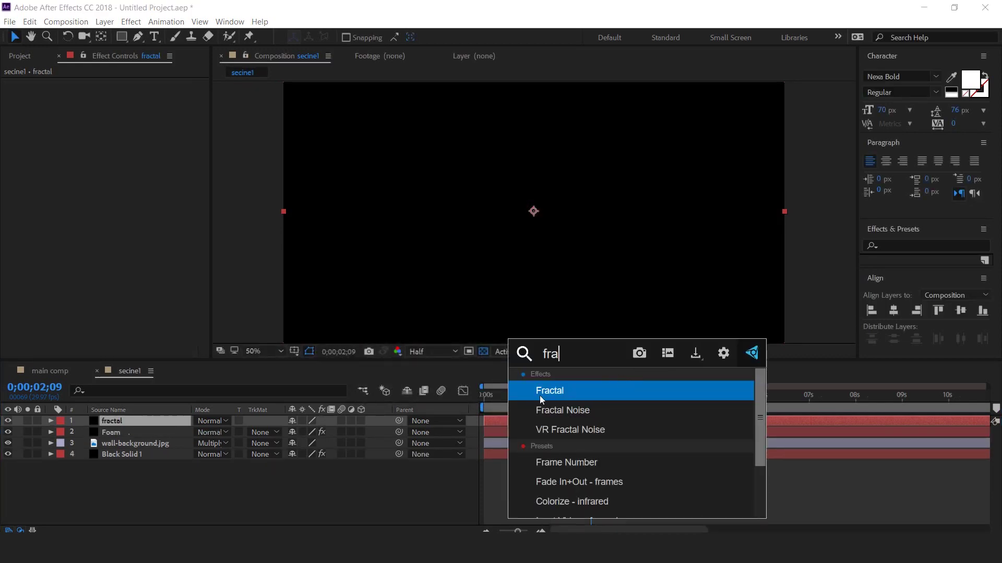
click(576, 411)
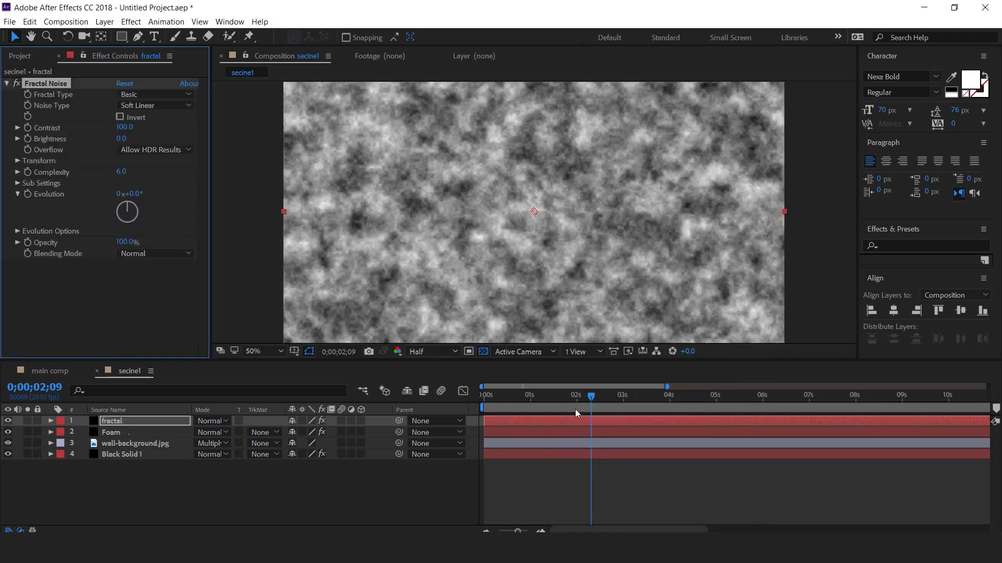
click(163, 94)
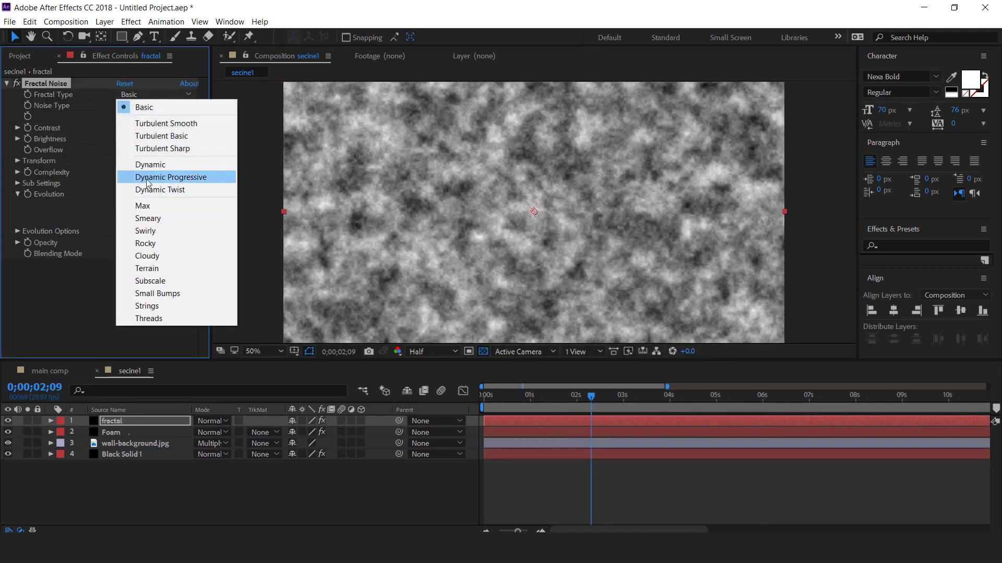
click(202, 178)
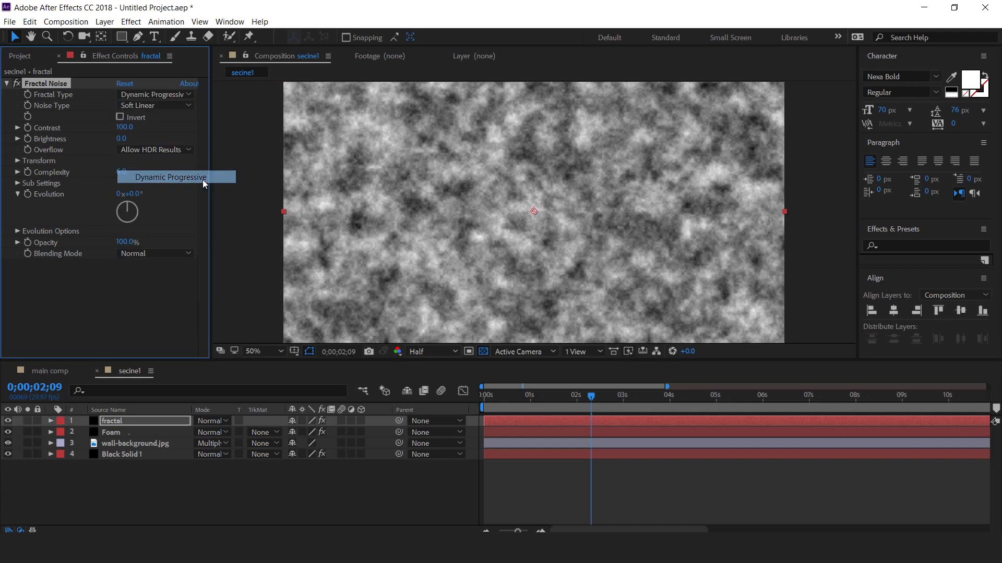
click(120, 116)
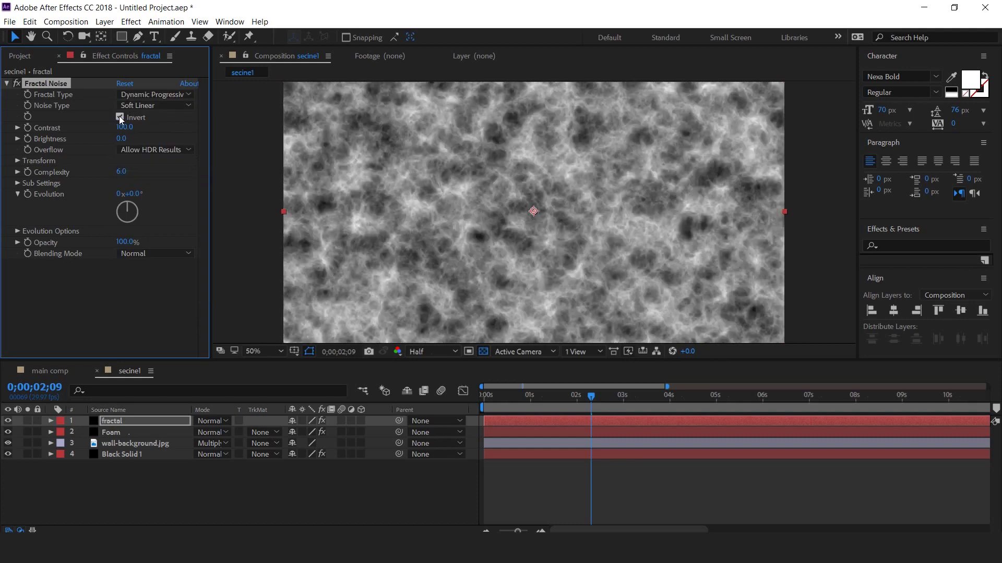
click(16, 162)
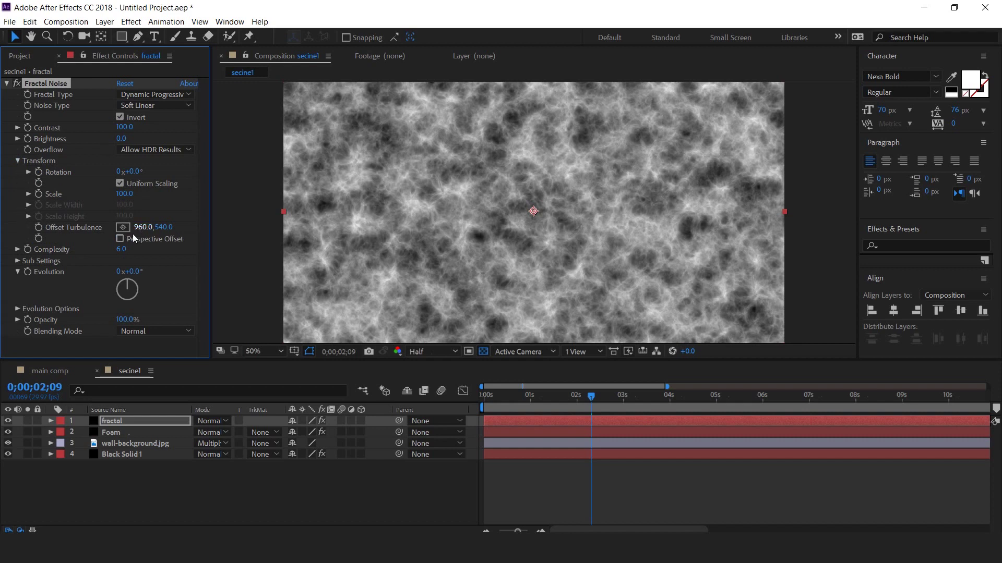
Keyframe Offset Turbulence from 960,540 at 0s to X 1216 at 1s.
drag(589, 395, 471, 405)
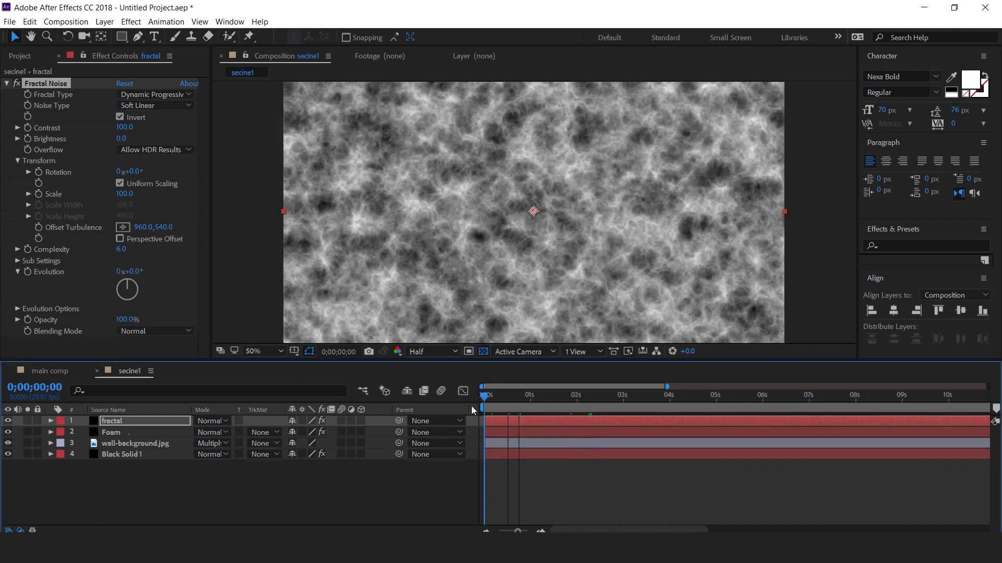
click(41, 229)
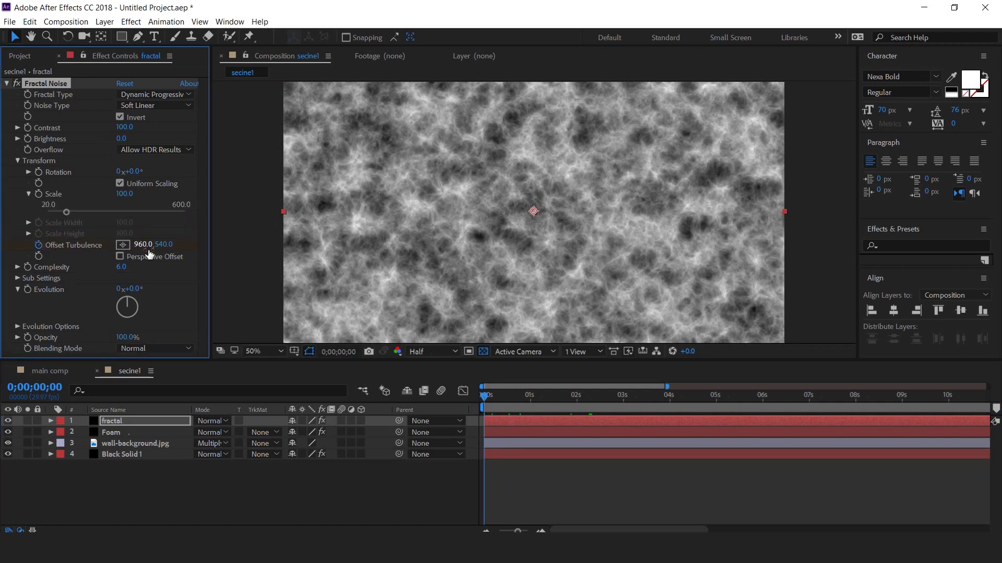
click(540, 530)
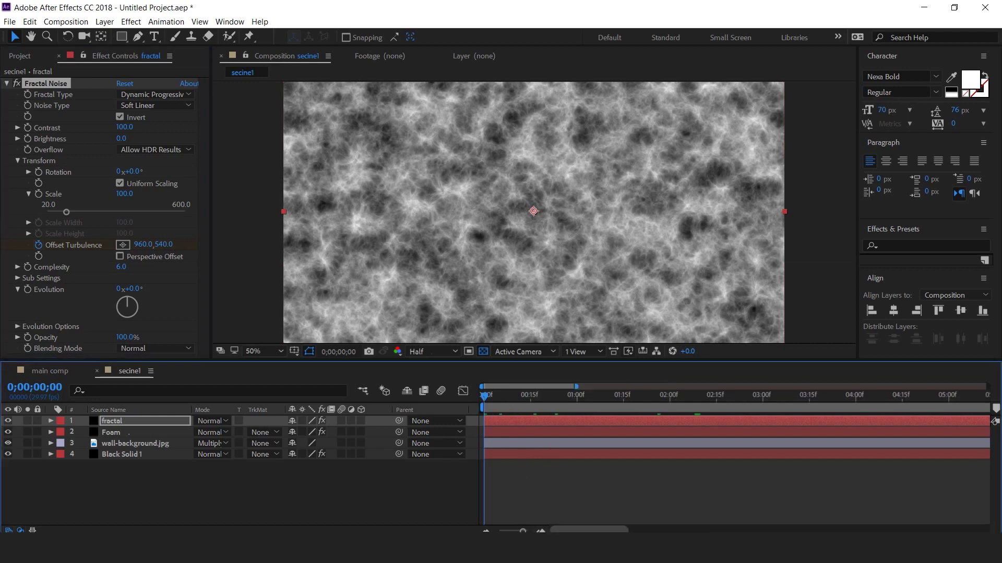
click(486, 531)
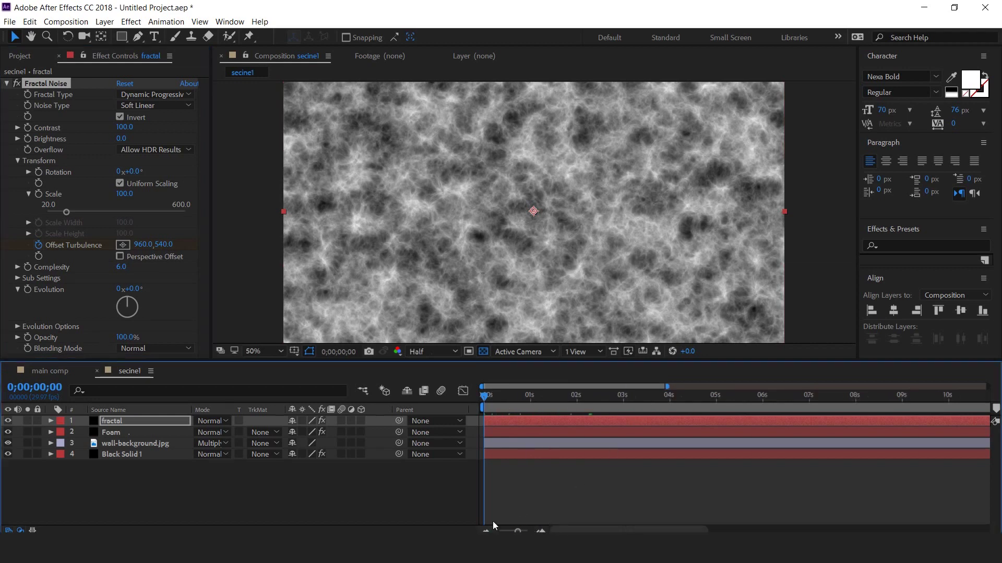
click(531, 396)
key(comma)
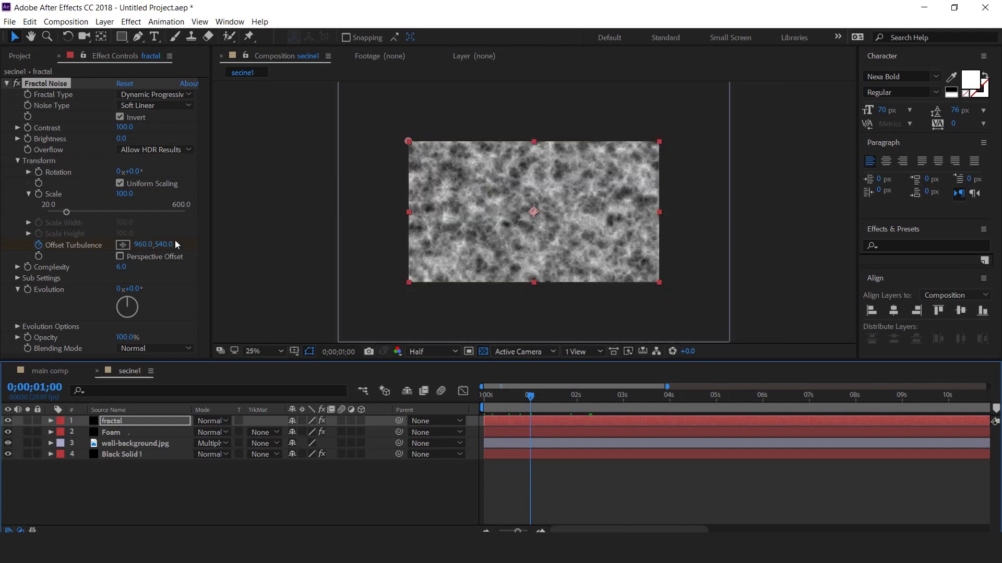
drag(144, 245, 260, 243)
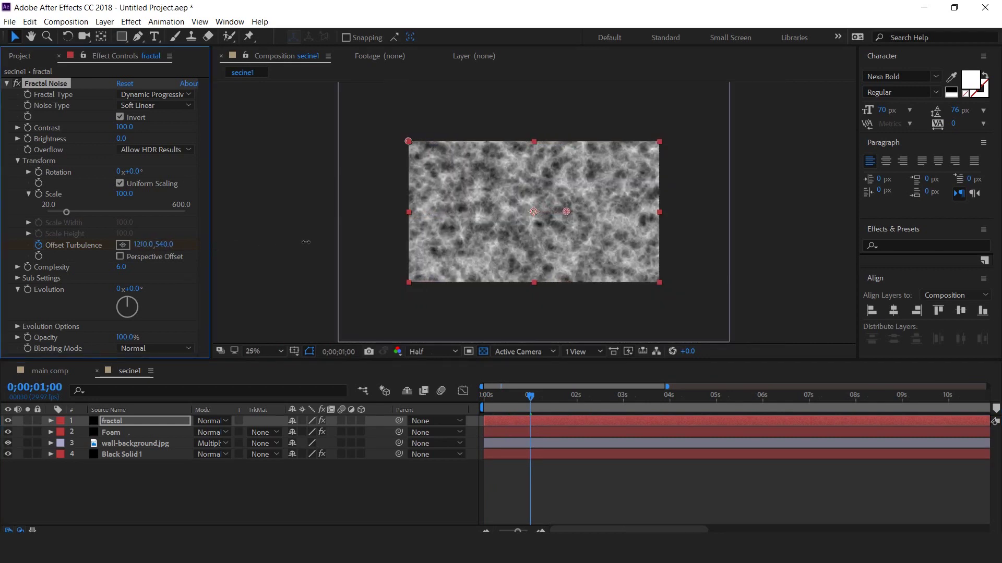
Preview the noise drift and return to the 1-second mark.
click(511, 418)
key(Home)
key(space)
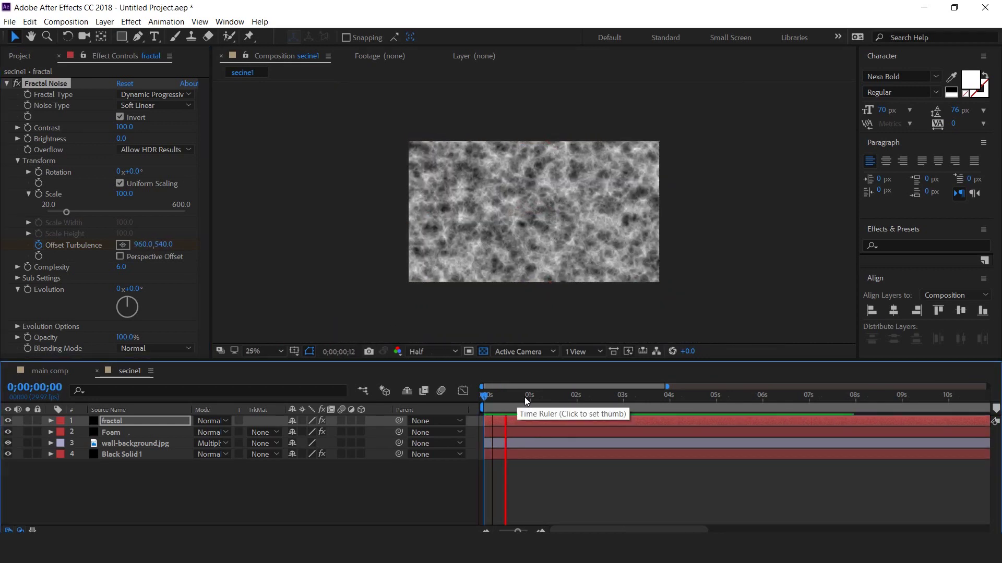
click(533, 396)
drag(533, 397, 530, 398)
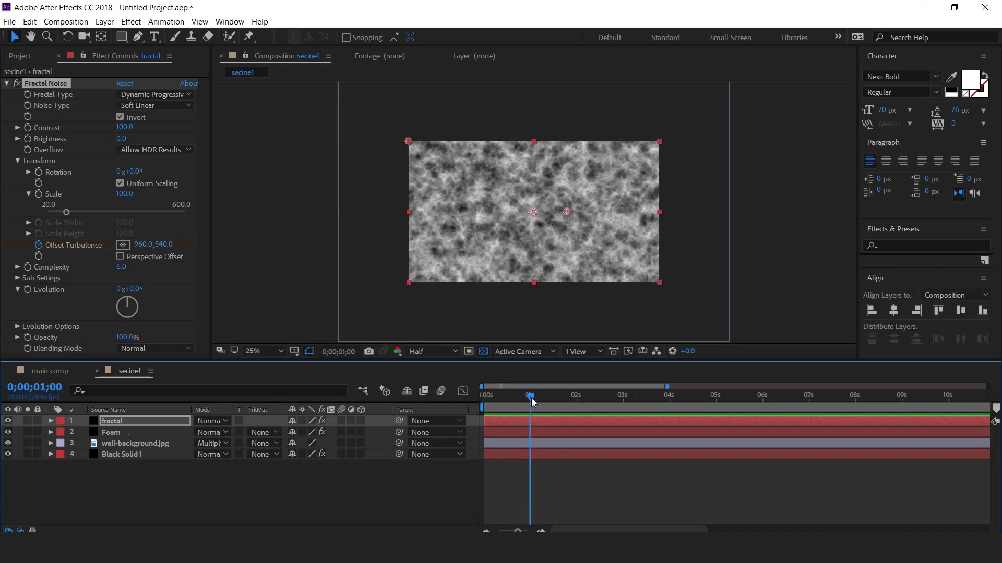
Add a loopOut("offset") expression to Offset Turbulence and preview the endless drift.
alt+click(40, 245)
text(loopOut("offset)
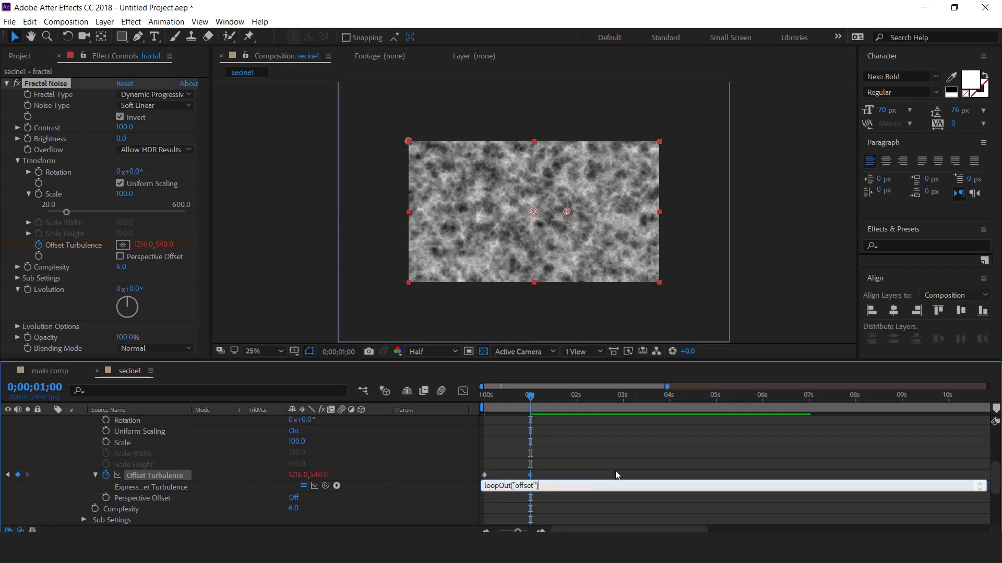
click(492, 400)
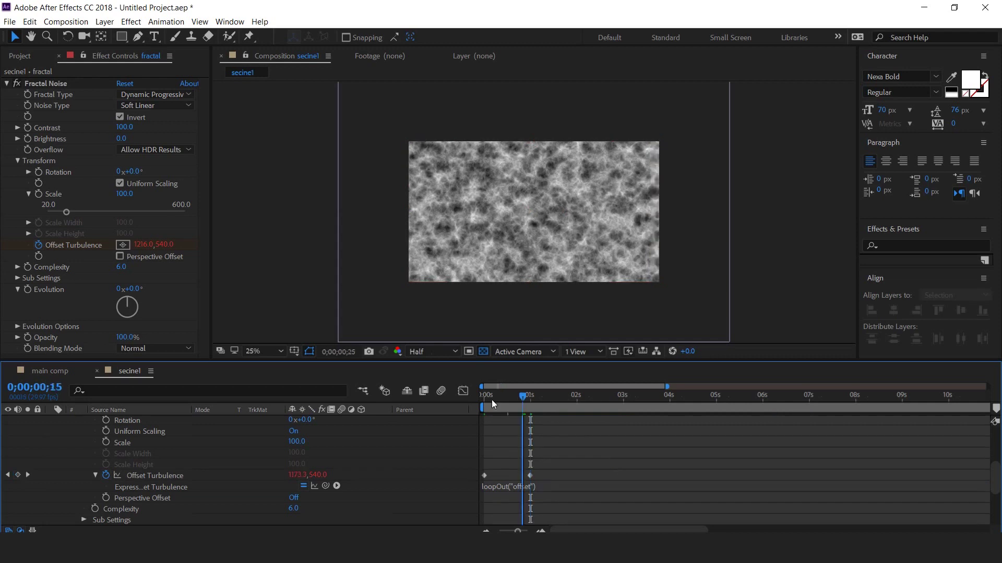
key(space)
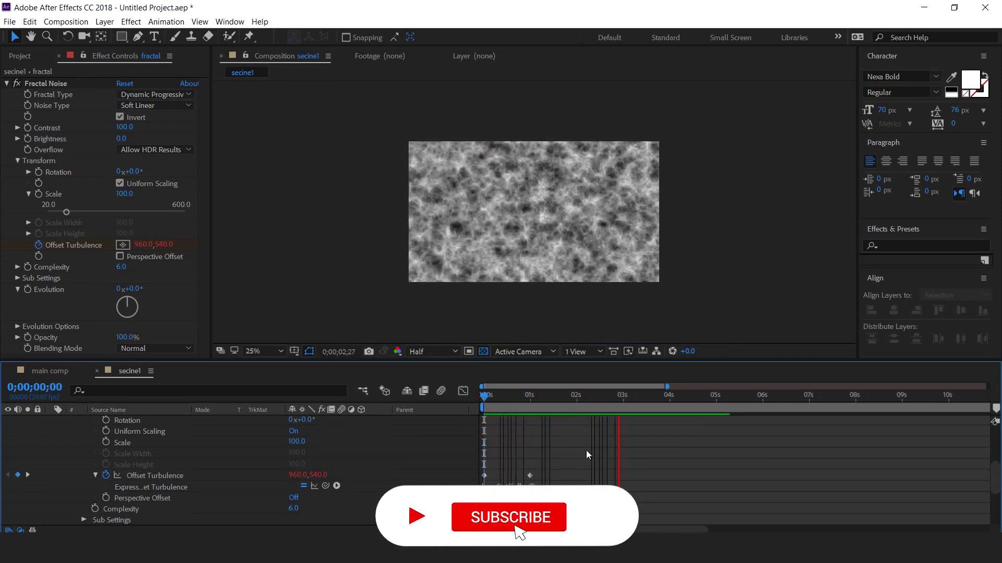
mouse_move(493, 393)
mouse_down()
mouse_move(508, 396)
mouse_move(482, 396)
mouse_up()
scroll(580, 459, up, 5)
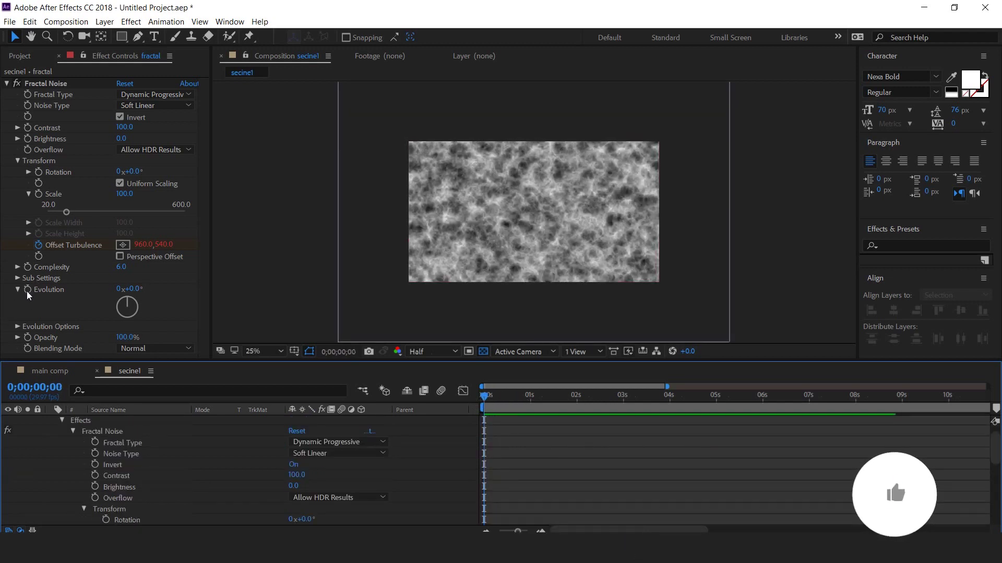
Give Fractal Noise Evolution the expression time*200 and preview from frame 0.
alt+click(26, 291)
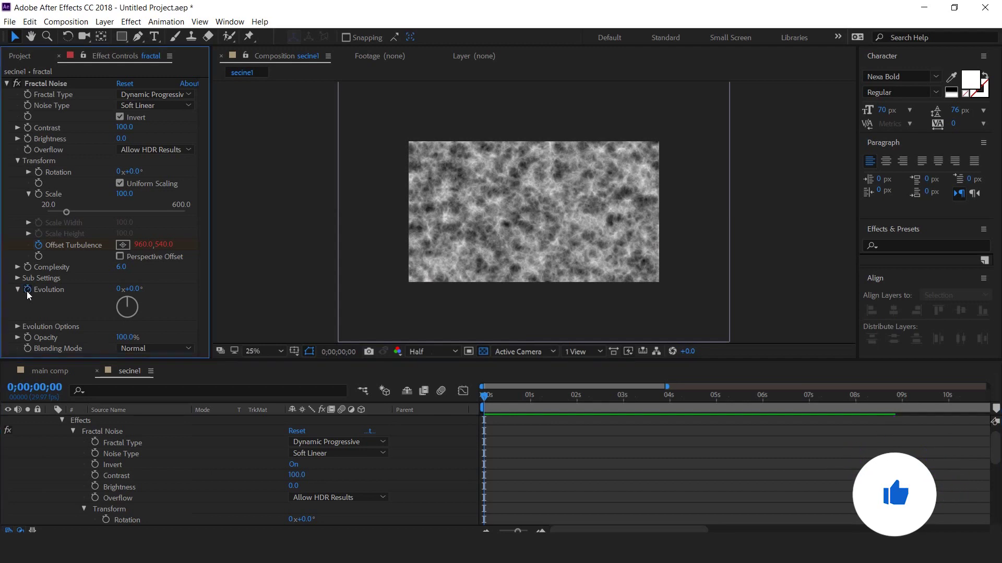
text(time)
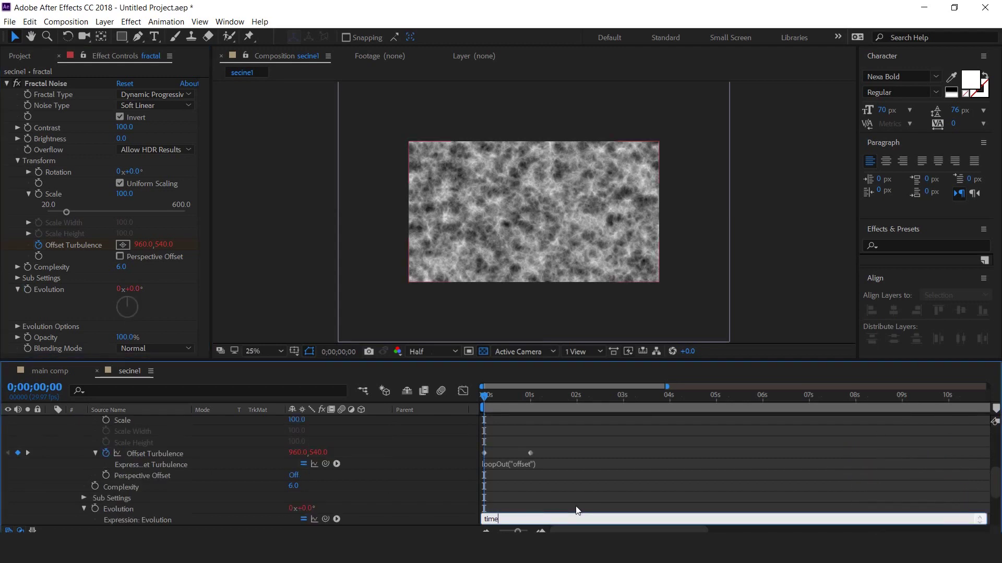
text(*200)
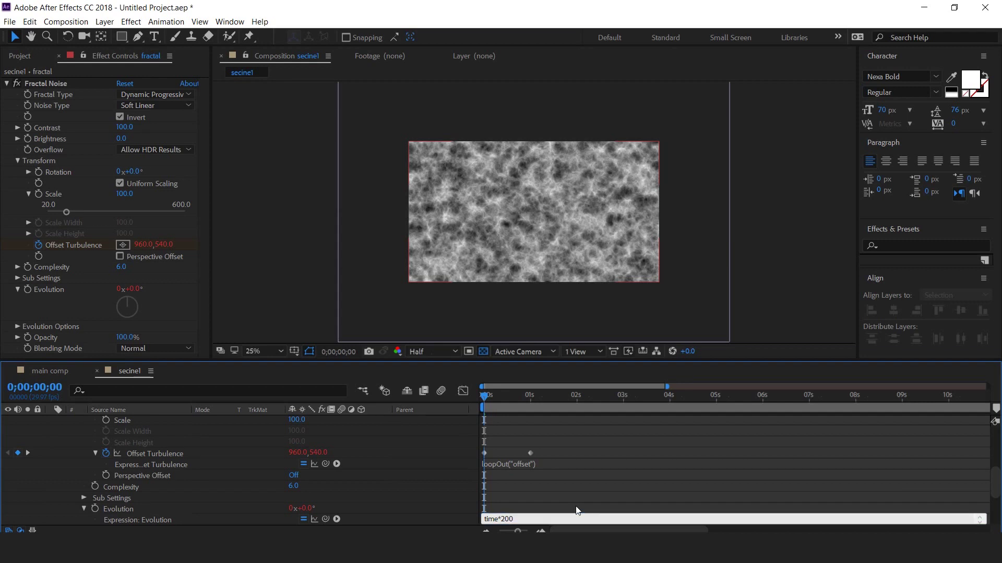
click(576, 509)
key(space)
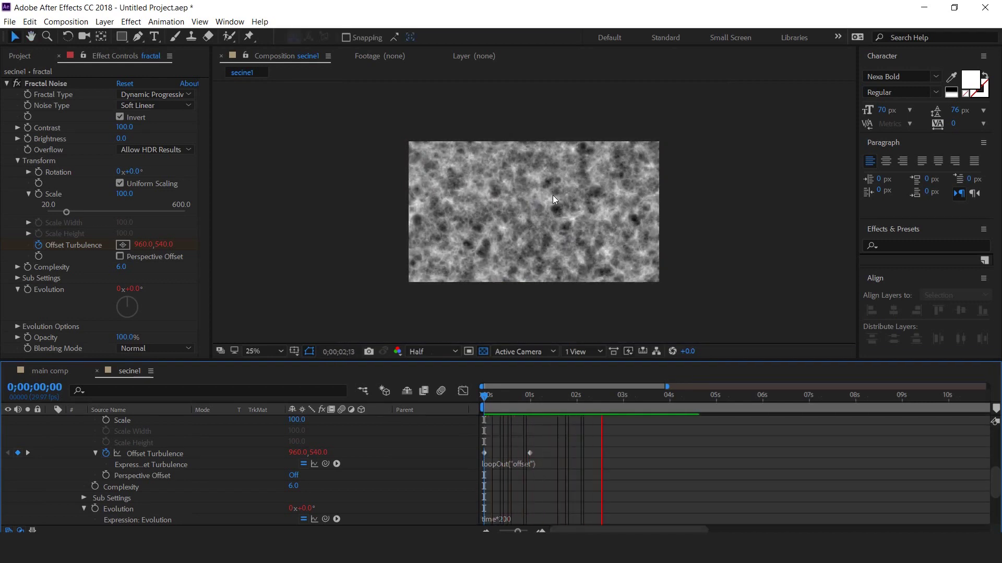
key(space)
click(484, 398)
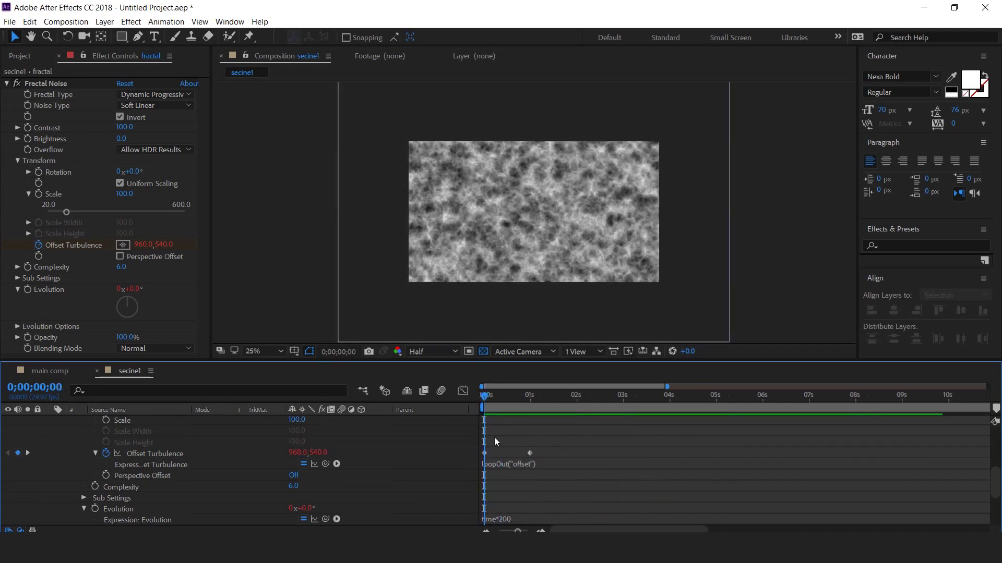
scroll(573, 449, up, 10)
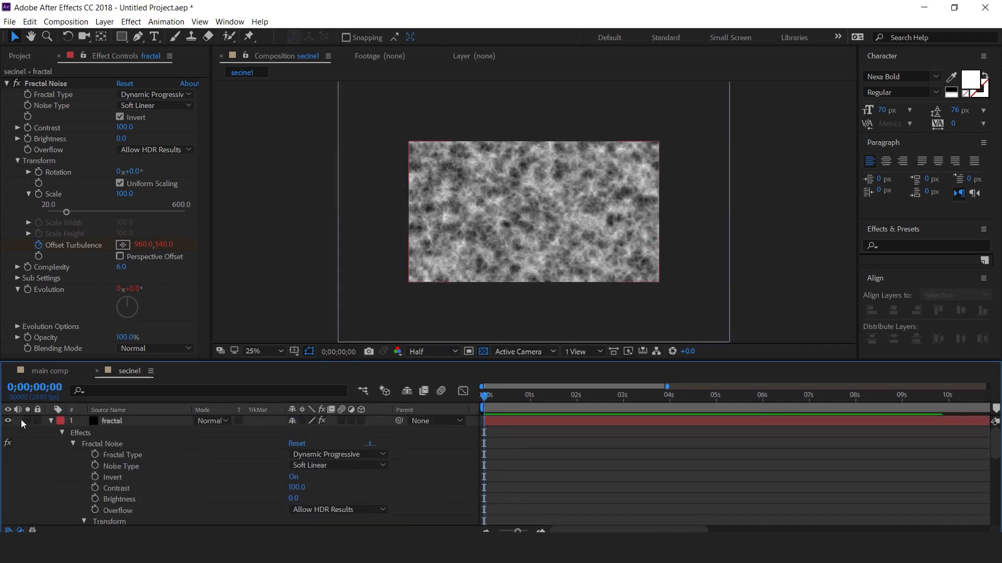
Add an elliptical mask to the fractal layer with 500 px feather and -50 px expansion.
click(51, 421)
click(125, 421)
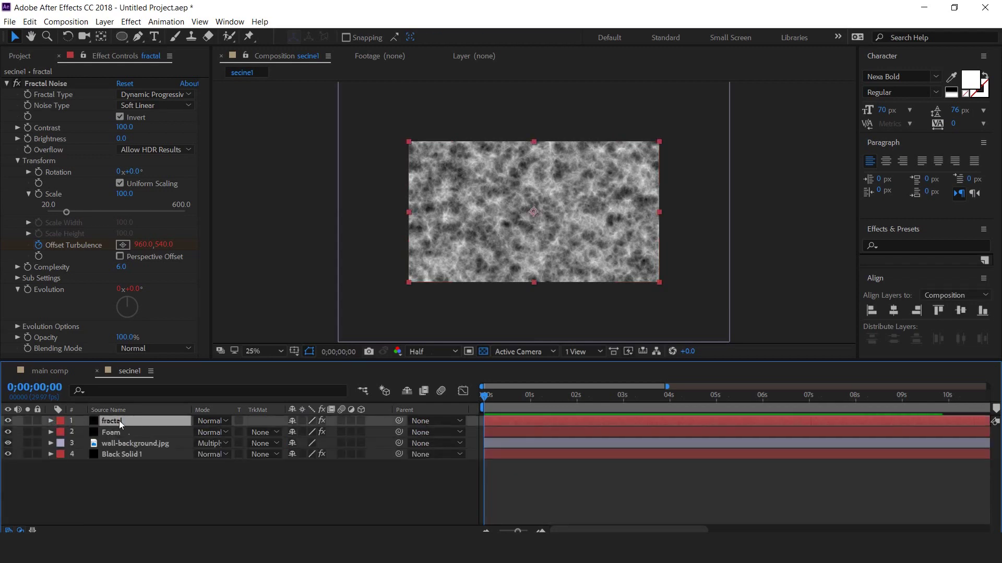
double_click(121, 37)
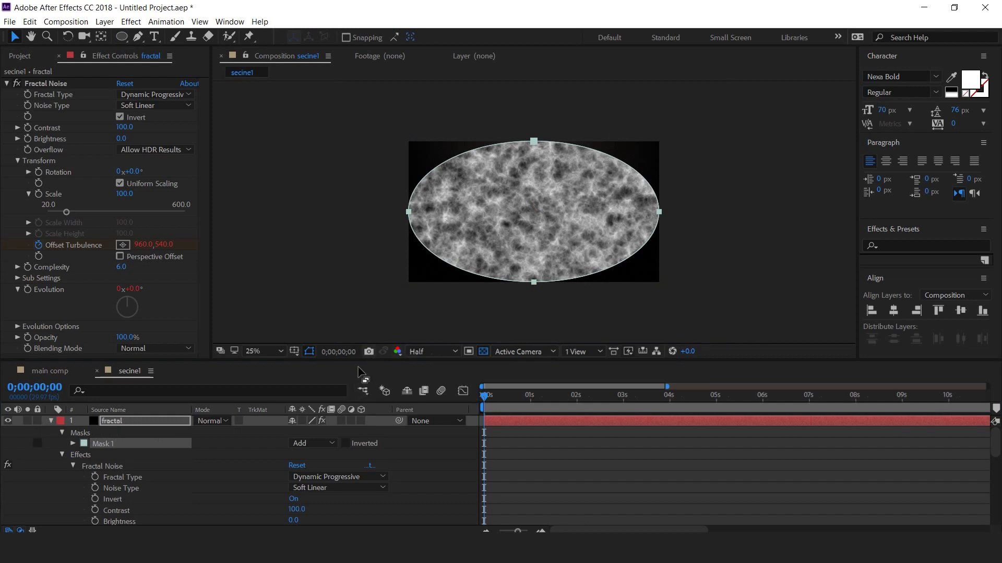
click(73, 443)
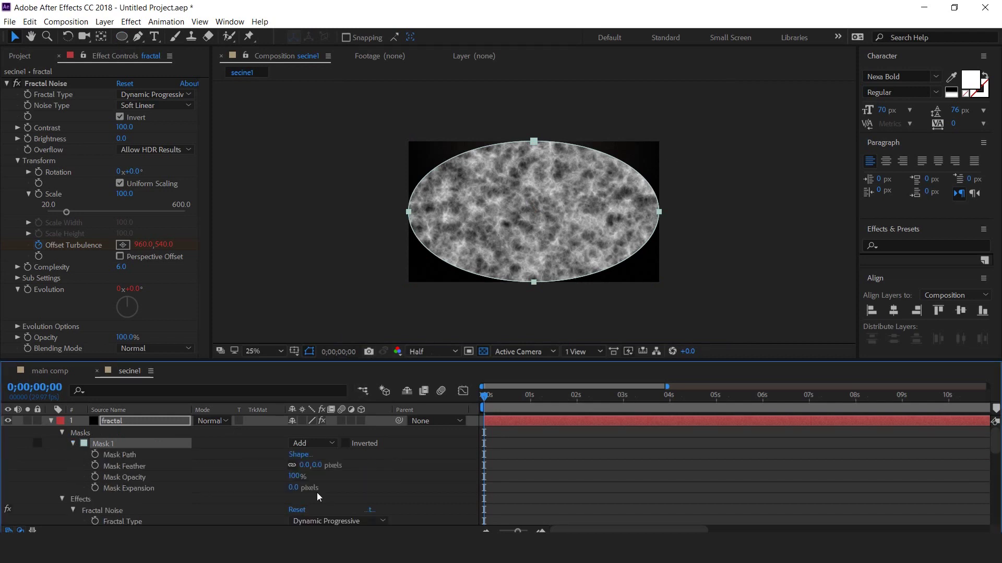
drag(314, 470, 680, 462)
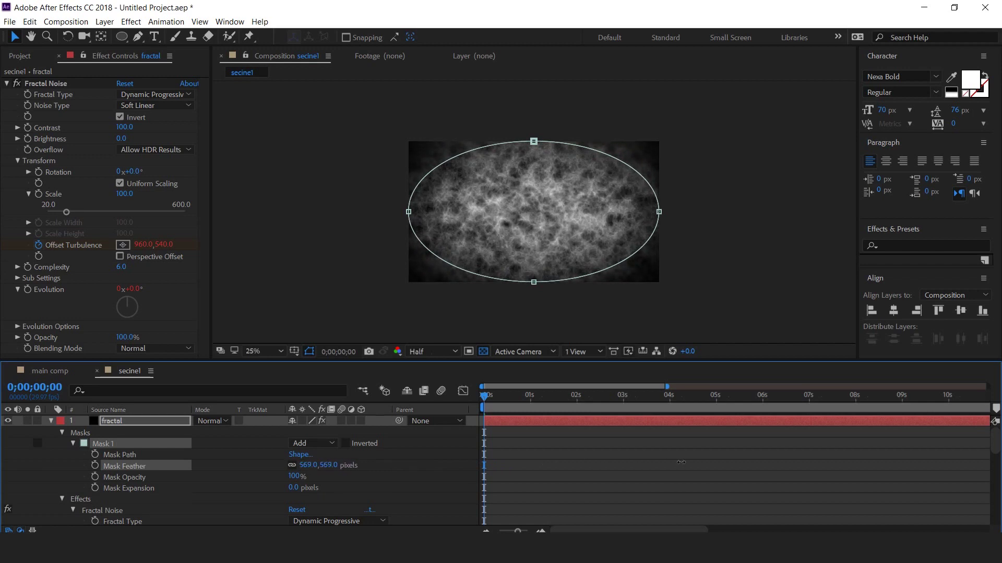
click(328, 466)
text(500)
key(Return)
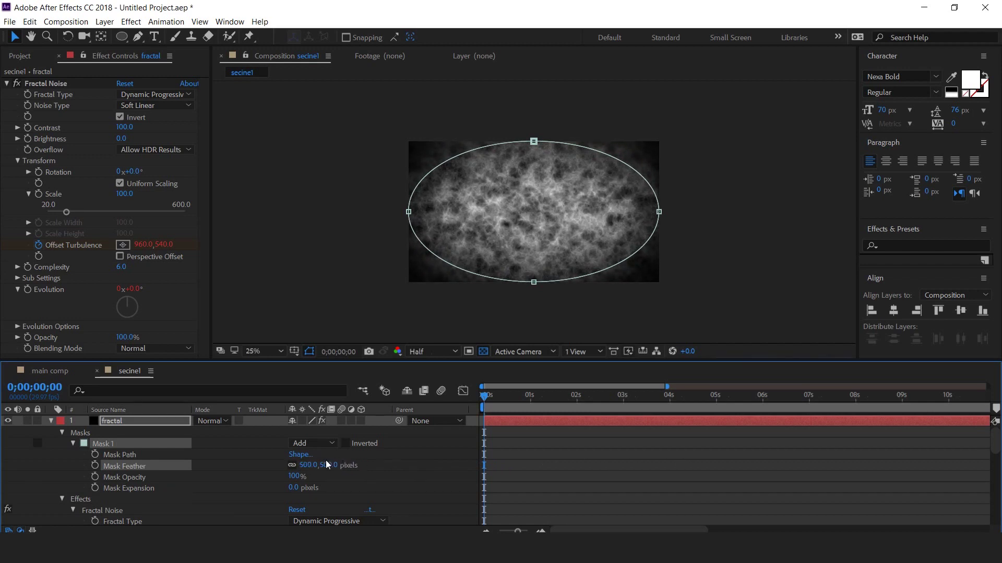
drag(294, 491, 261, 492)
click(299, 487)
click(134, 421)
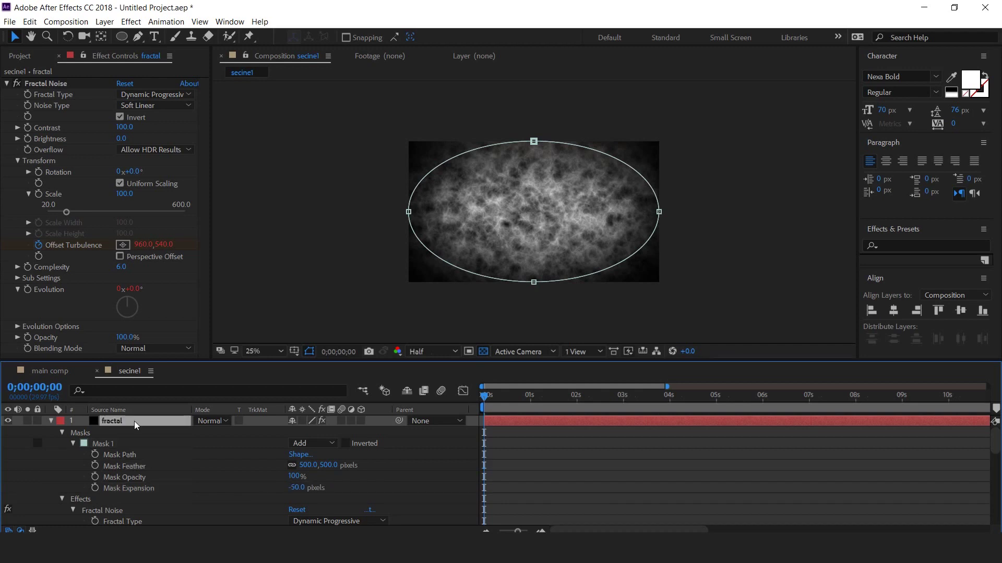
Set the fractal layer's opacity to 10%.
key(t)
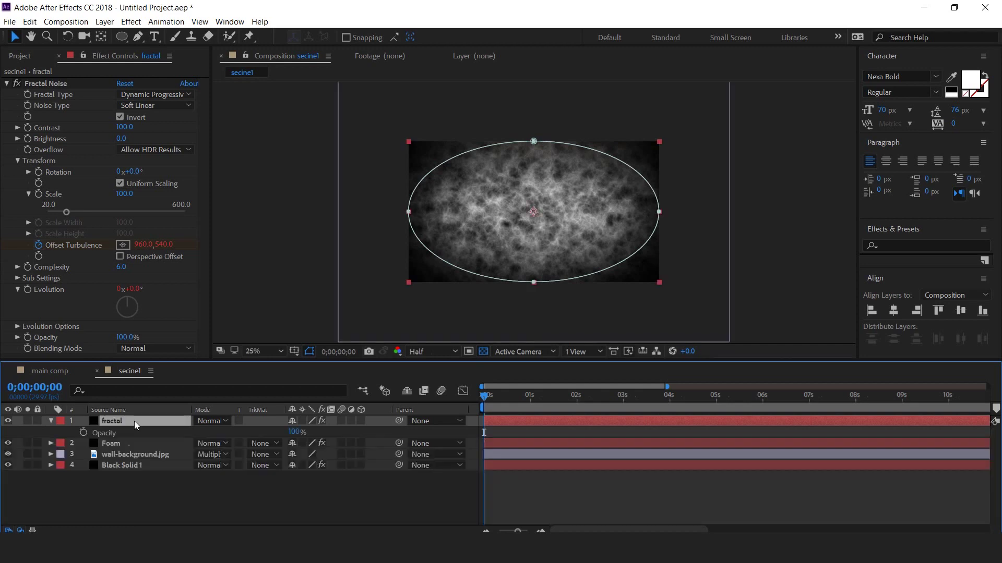
click(293, 433)
text(10)
key(Return)
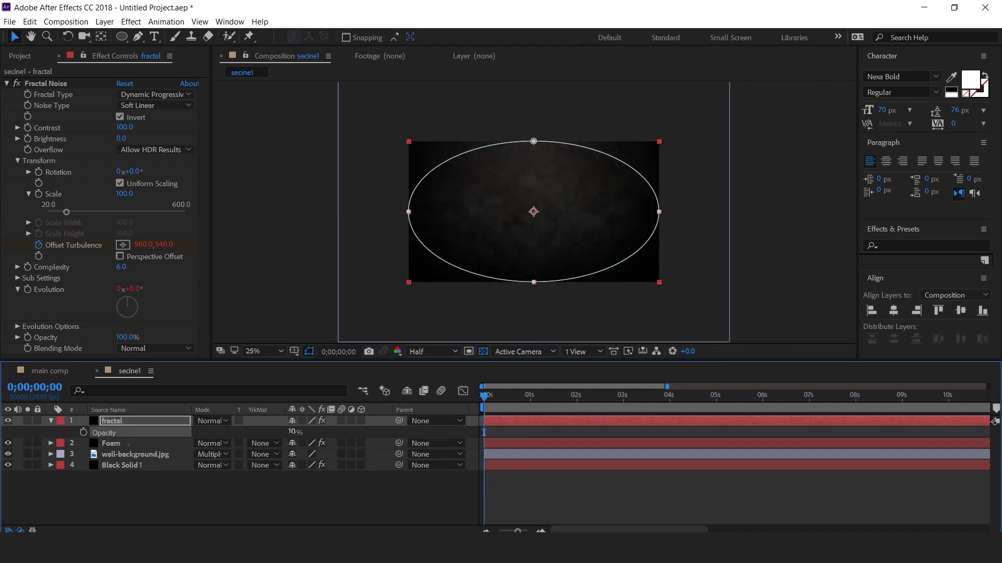
click(574, 498)
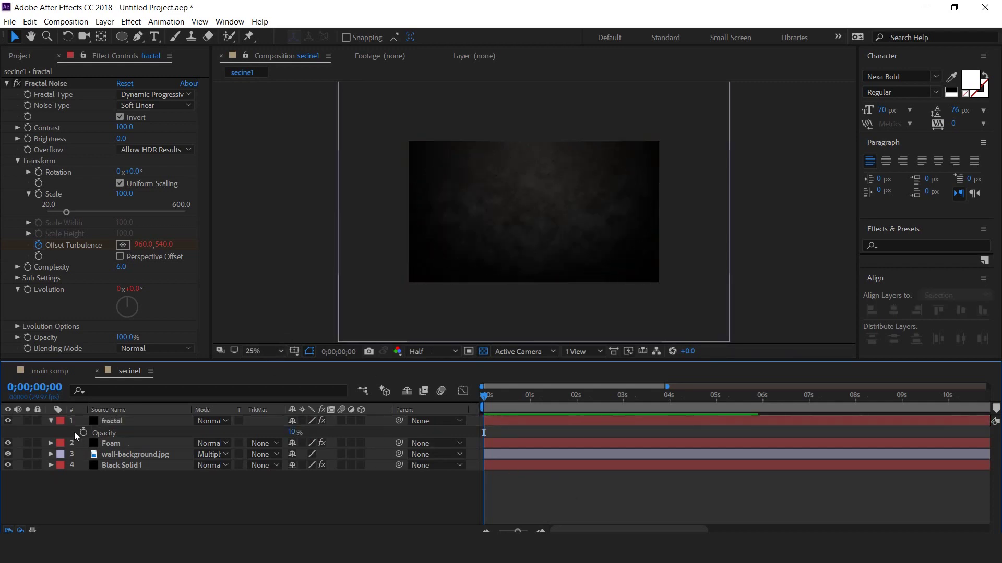
click(51, 421)
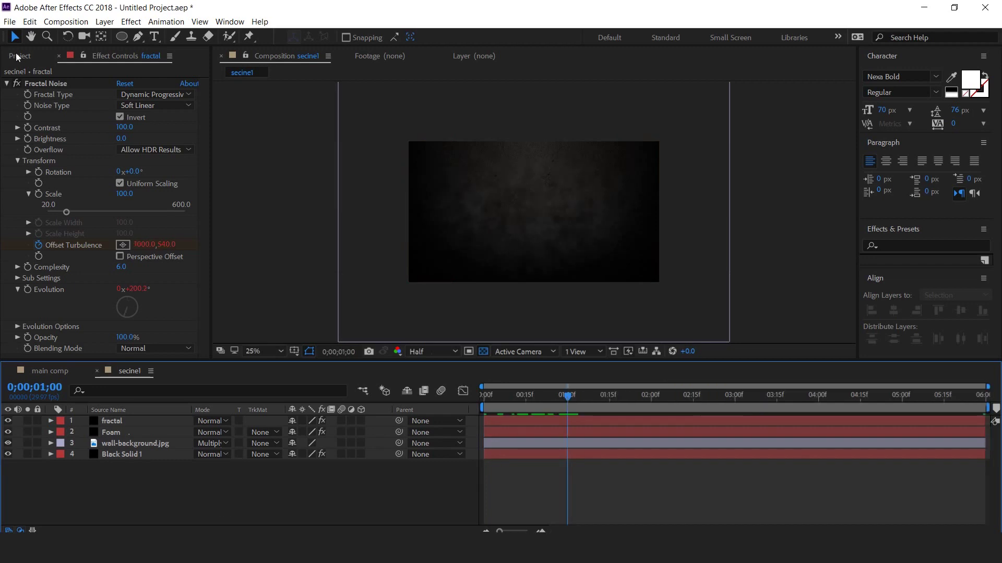
Drag Scratch.png from the Project panel into secine1 as the top layer.
click(25, 61)
click(110, 306)
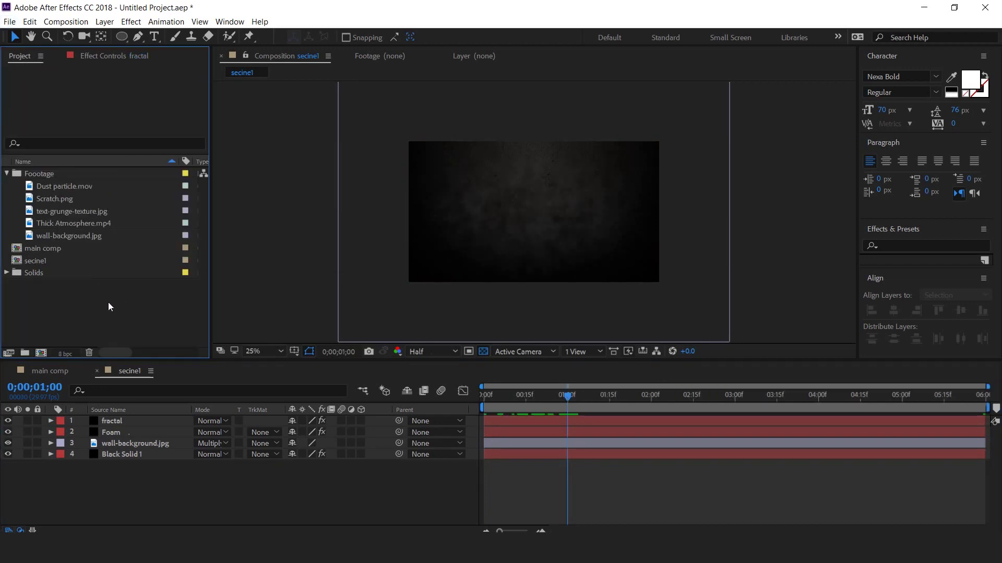
drag(61, 202, 139, 420)
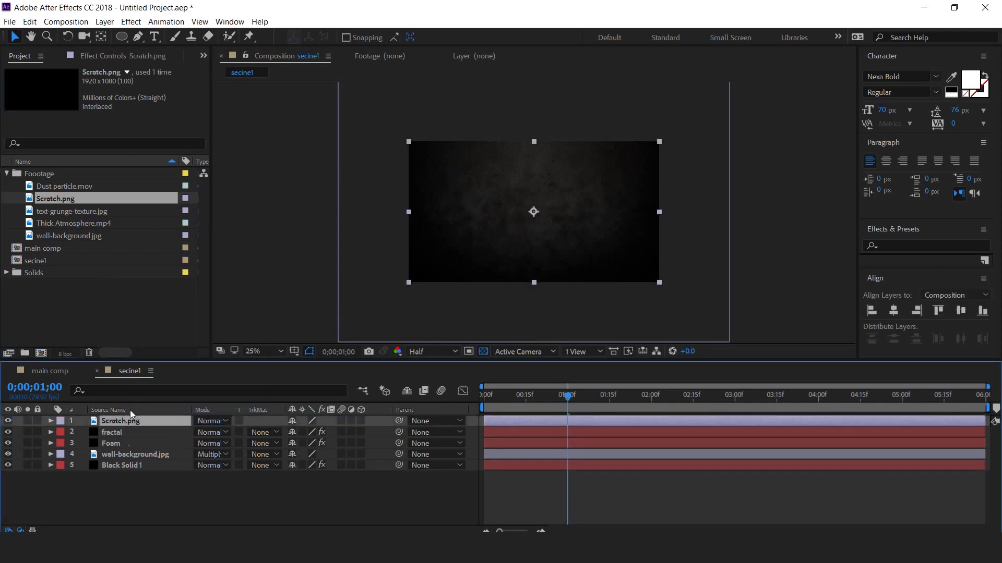
Apply a Fill effect to Scratch.png with its colour set to white (FFFFFF).
key(ctrl+space)
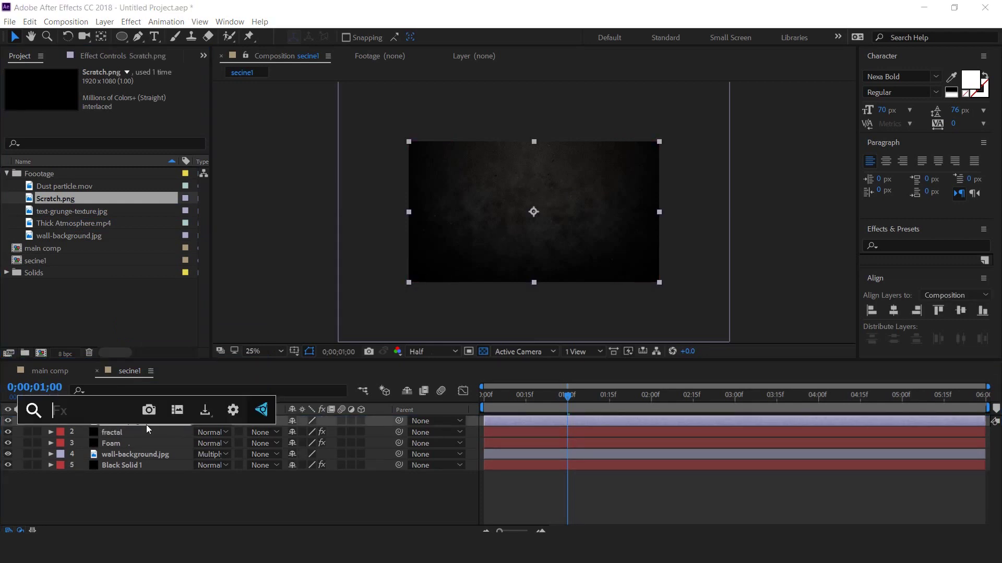
text(fill)
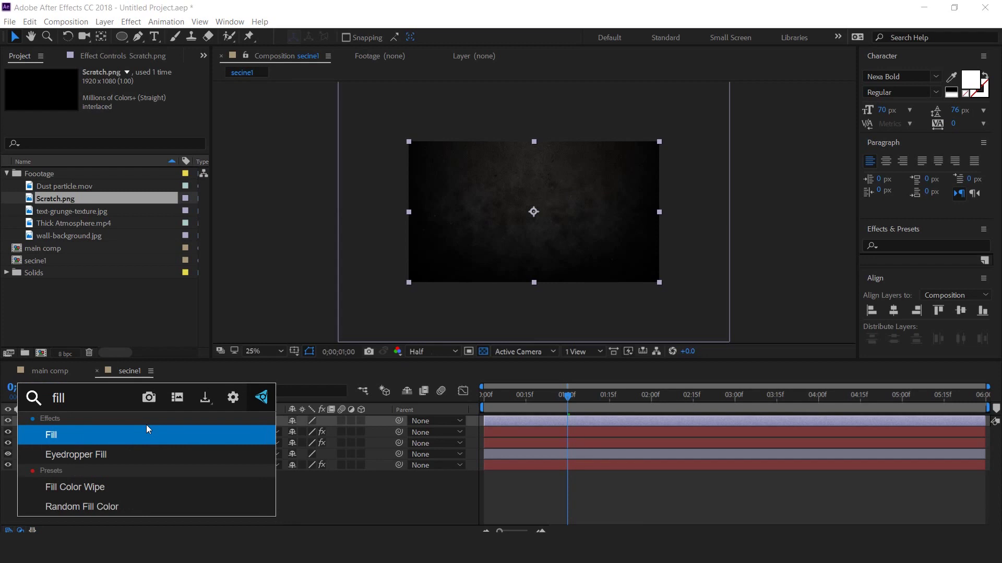
key(Return)
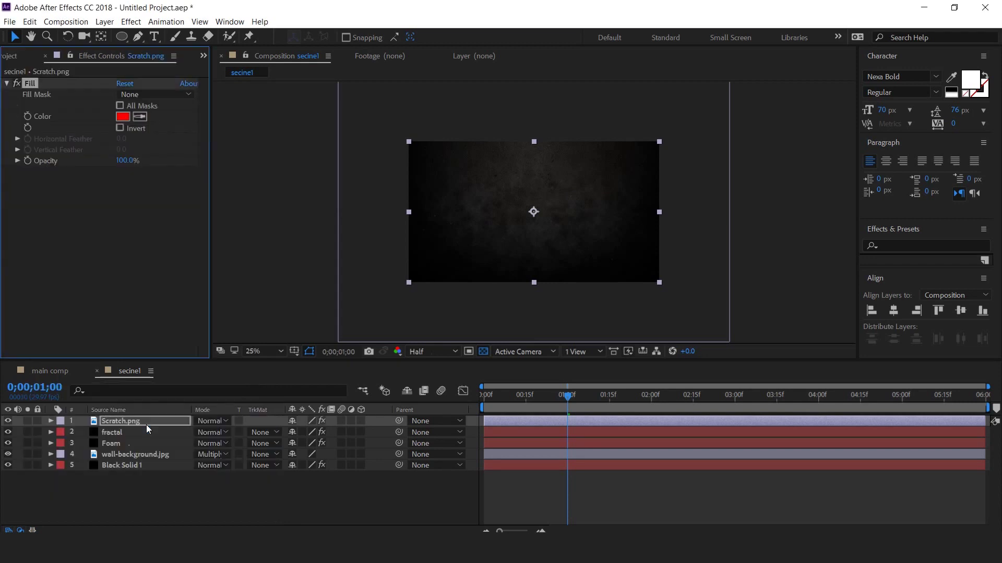
click(126, 120)
click(701, 188)
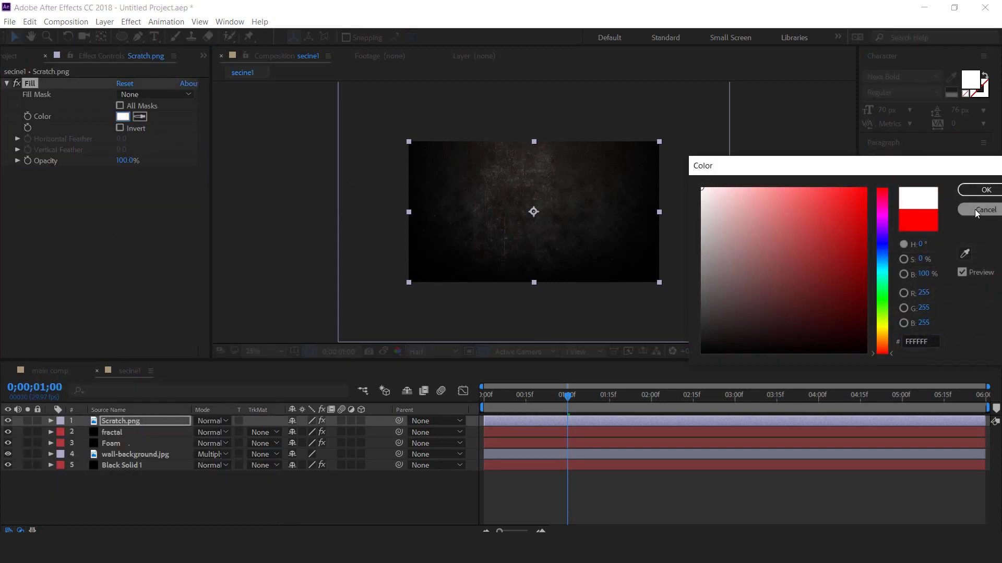
click(986, 190)
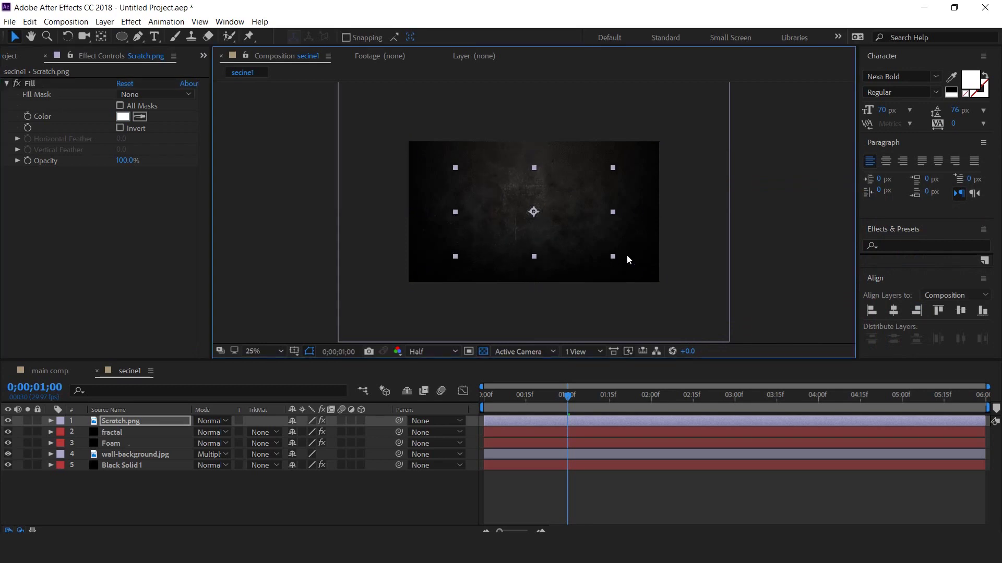
Reposition the scratch texture and duplicate it with Ctrl+D into ten copies spread around the frame.
drag(549, 225, 507, 233)
drag(456, 195, 454, 191)
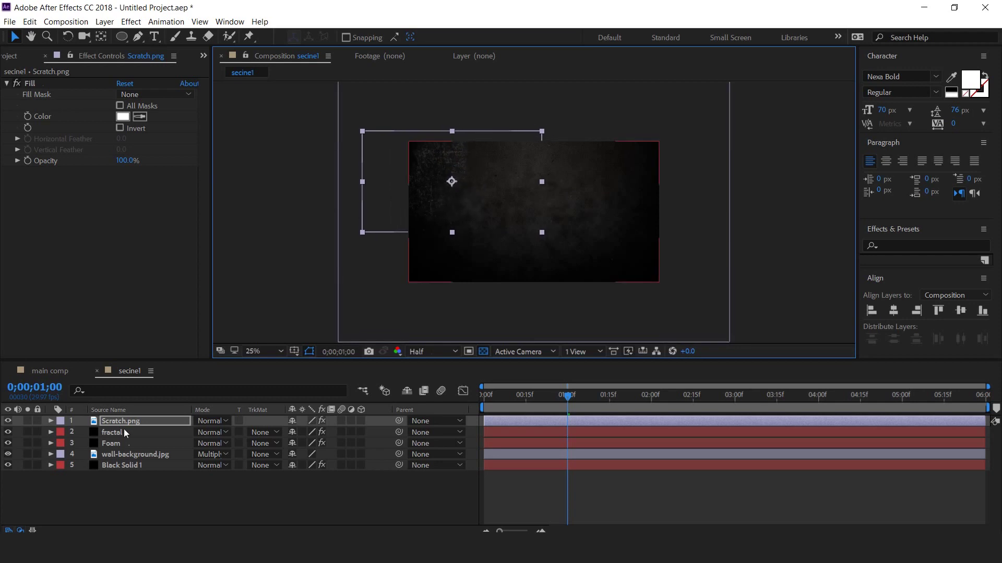
click(113, 422)
key(ctrl+d)
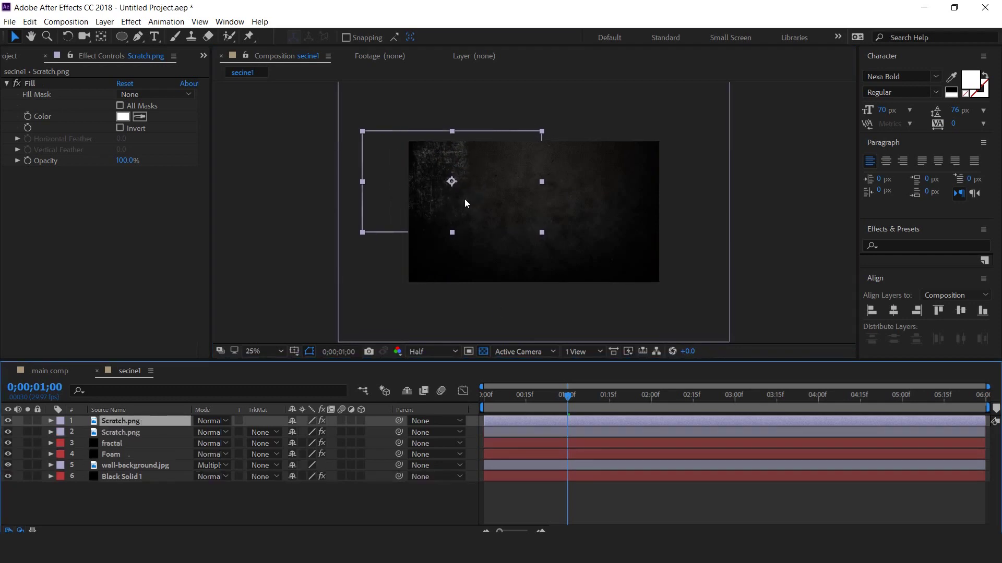
drag(453, 182, 485, 261)
key(ctrl+d)
key(ctrl+d)
key(ctrl+d)
key(ctrl+d)
key(ctrl+d)
key(ctrl+d)
key(ctrl+d)
key(ctrl+d)
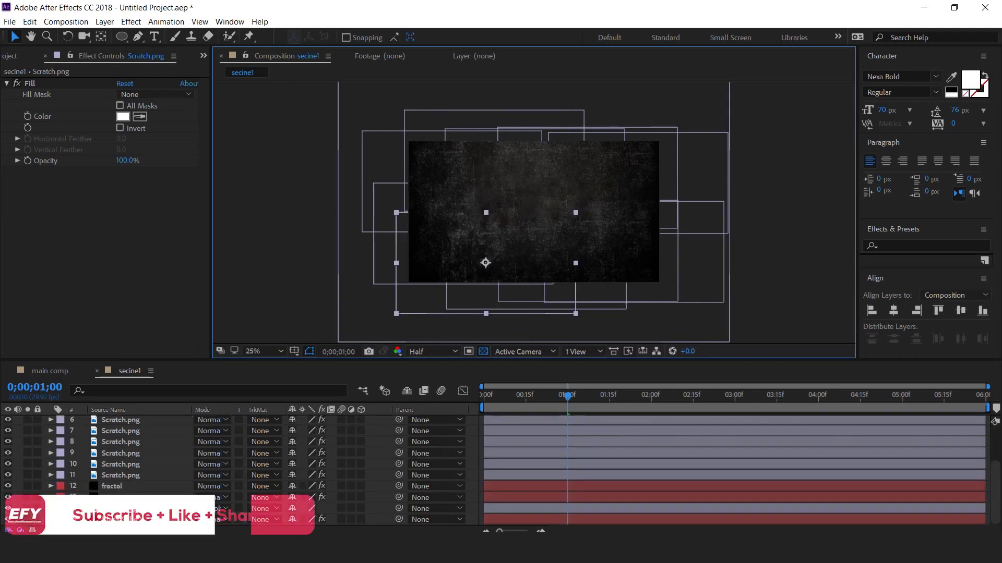
key(ctrl+a)
drag(556, 233, 555, 215)
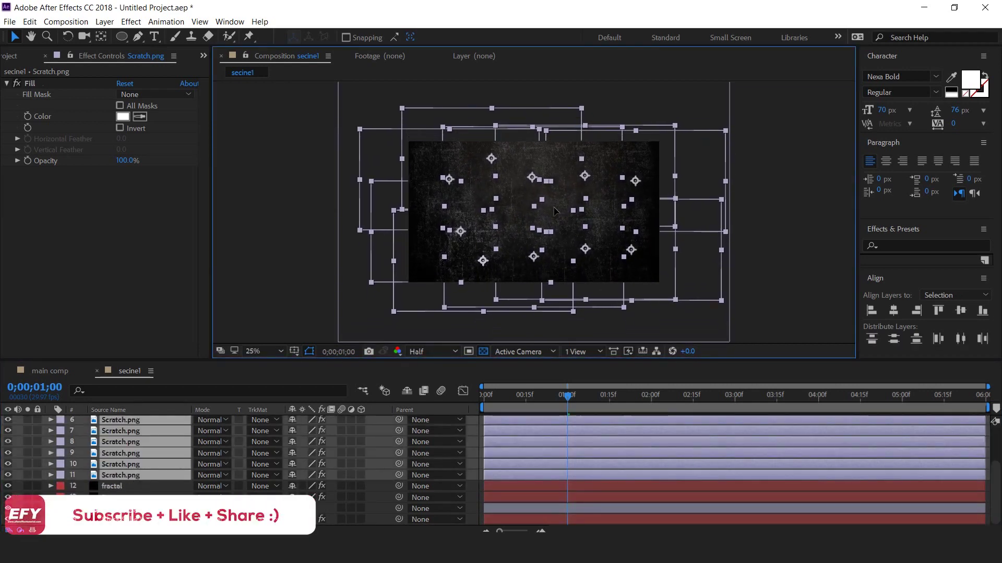
click(810, 258)
Make every scratch layer 3D and show Top and Active Camera views side by side at 25%.
scroll(133, 462, up, 3)
click(127, 424)
key(ctrl+a)
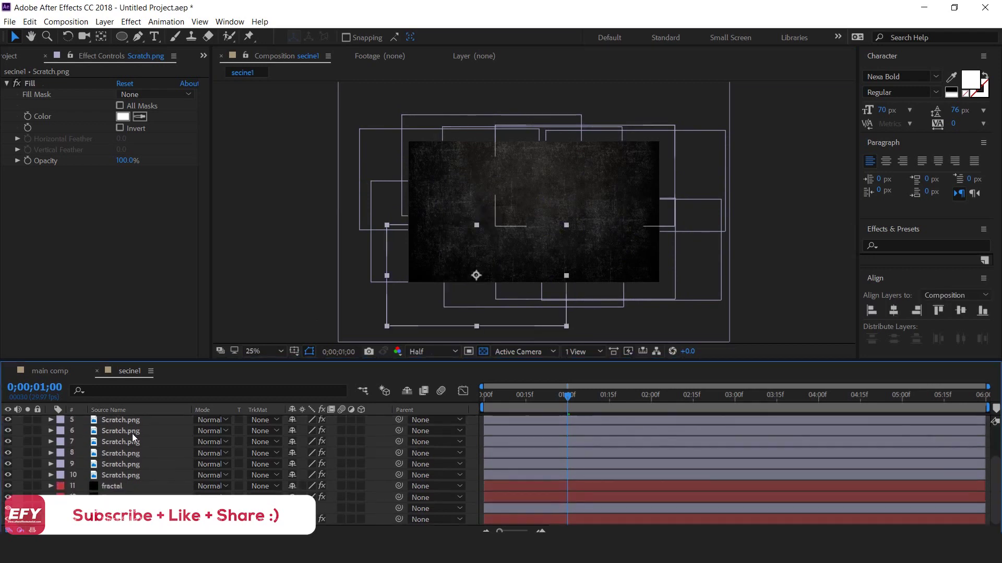
scroll(133, 433, down, 2)
click(360, 421)
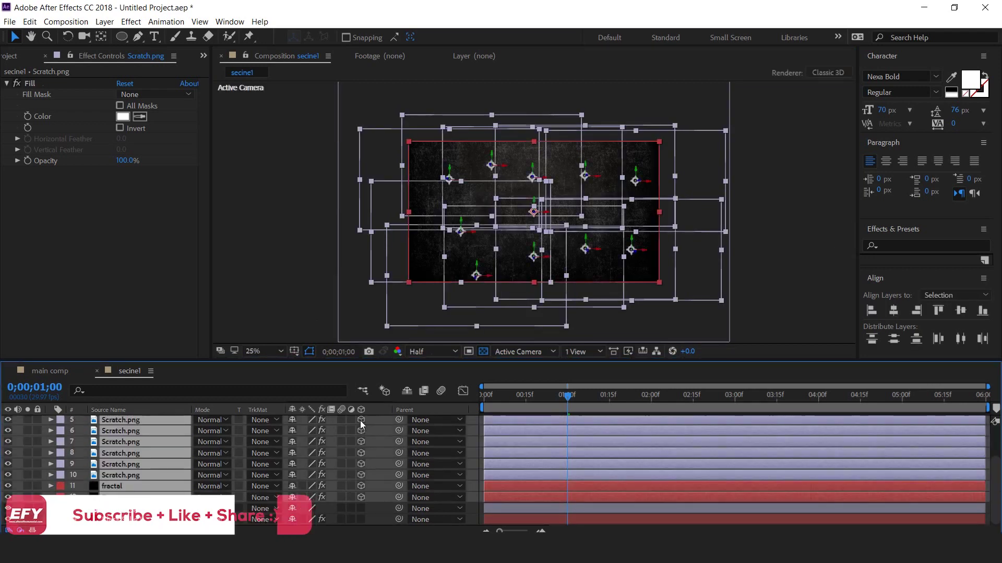
click(576, 352)
click(639, 378)
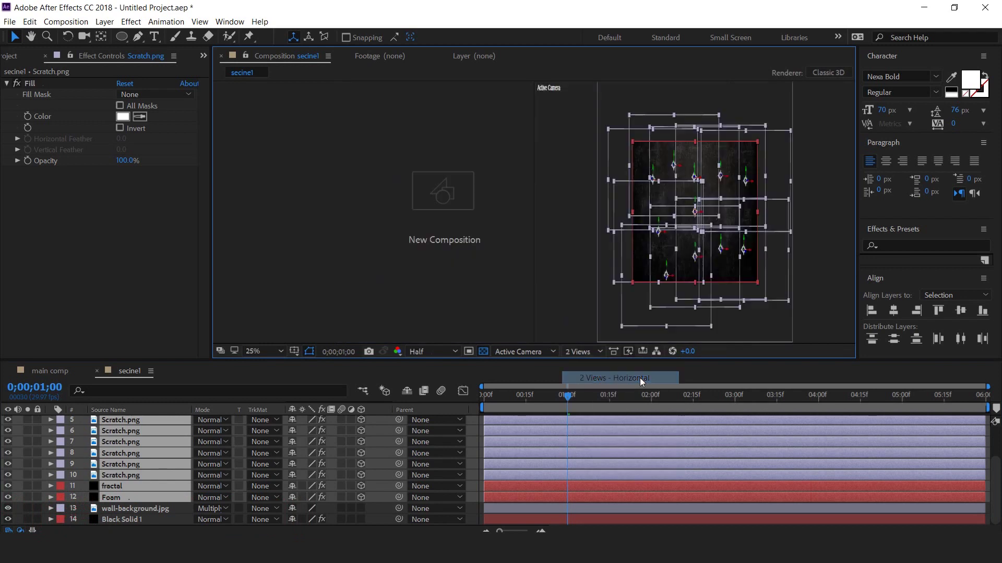
click(472, 312)
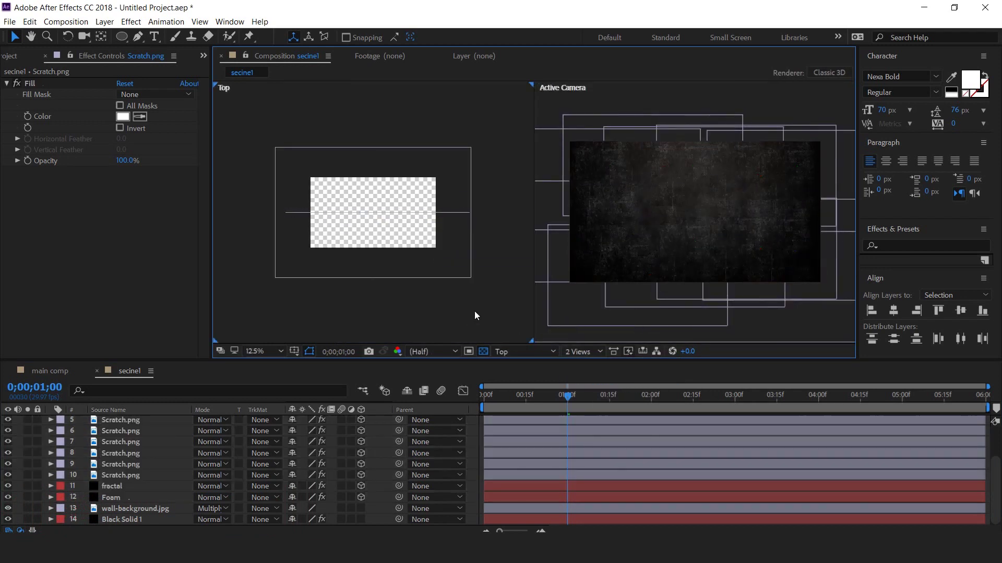
key(period)
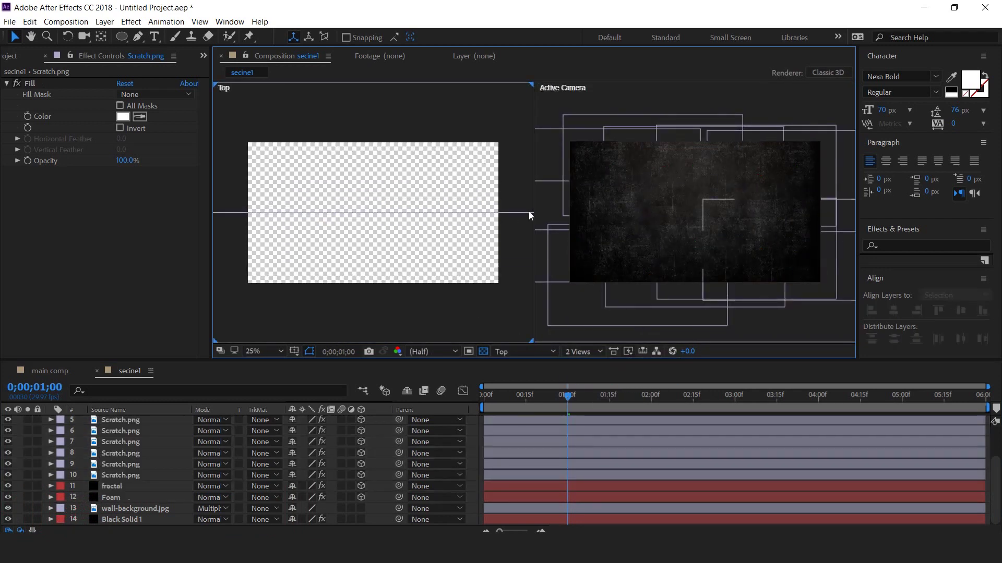
Select each scratch layer in the top view to check their staggered depth placement.
click(288, 214)
click(298, 218)
click(300, 242)
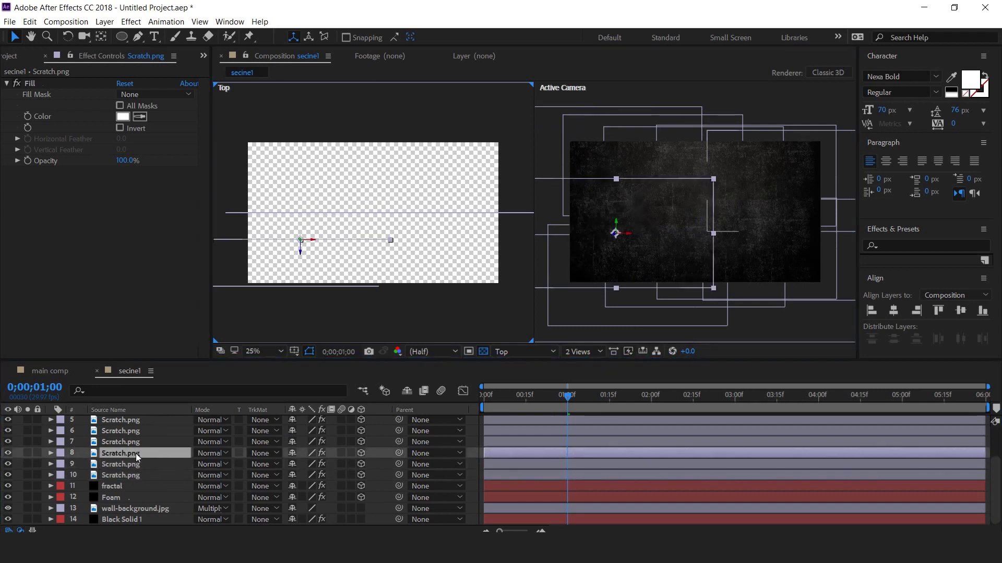
click(471, 245)
click(428, 226)
click(443, 227)
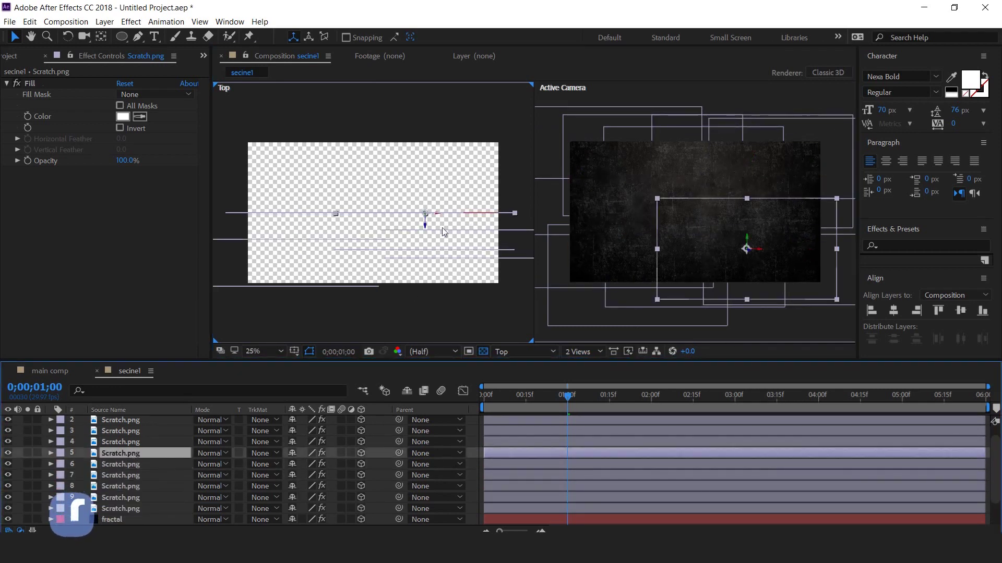
click(407, 224)
click(127, 432)
click(373, 236)
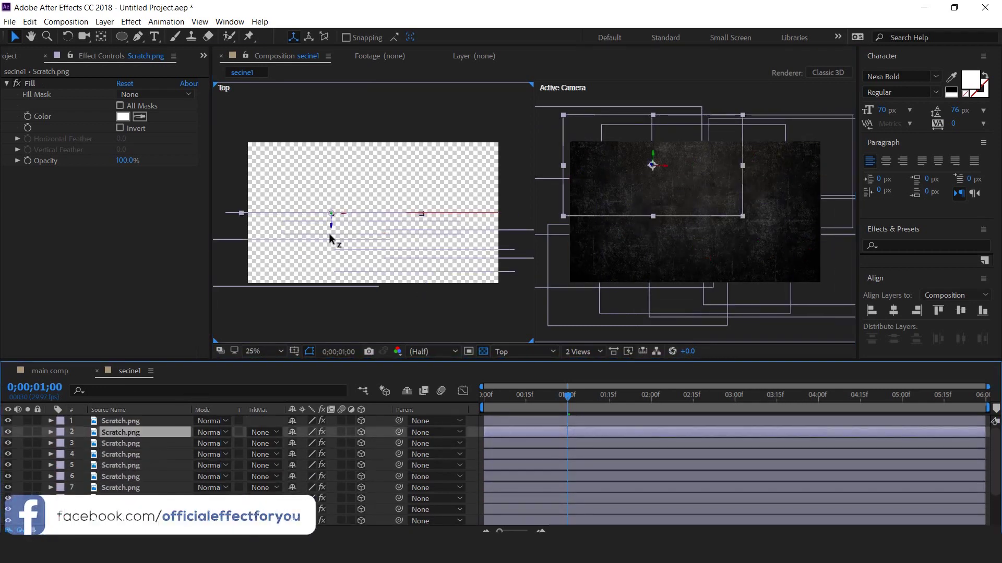
click(315, 246)
click(308, 282)
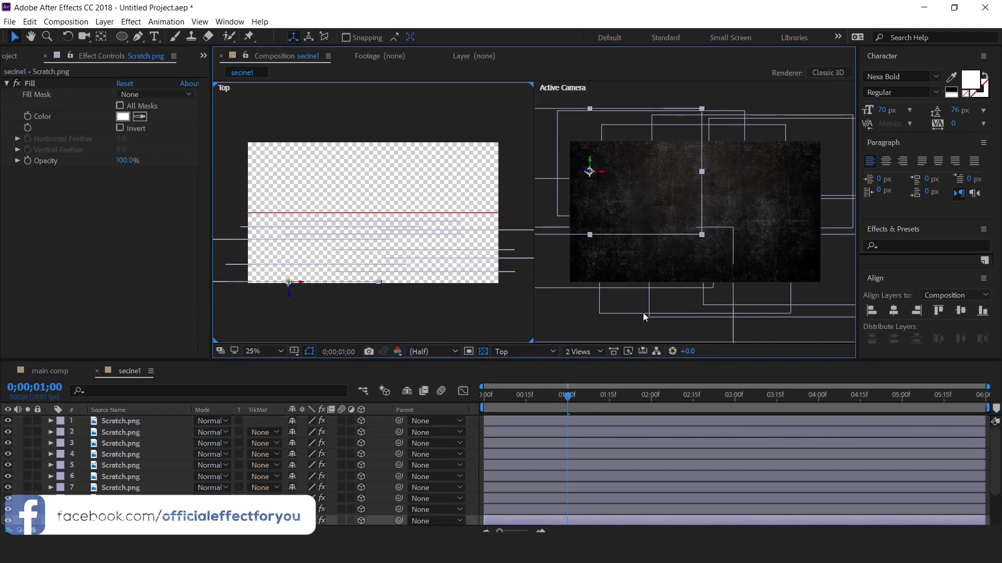
Return the viewer to 1 View (Active Camera), deselect all, and bring up the Project panel.
click(583, 353)
click(600, 365)
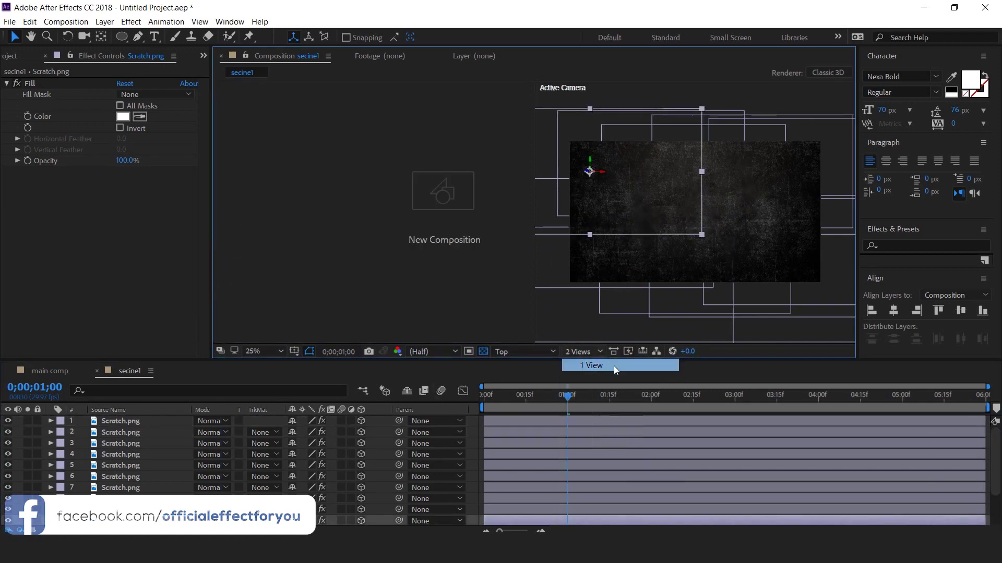
click(813, 286)
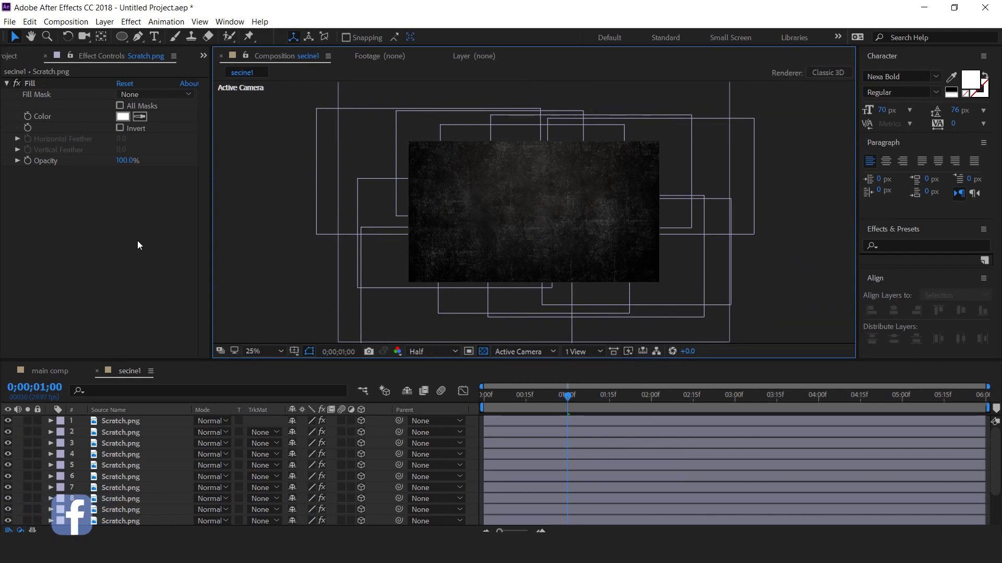
click(19, 56)
Create a new composition named 'text precomp' and add text-grunge-texture.jpg to it.
click(109, 286)
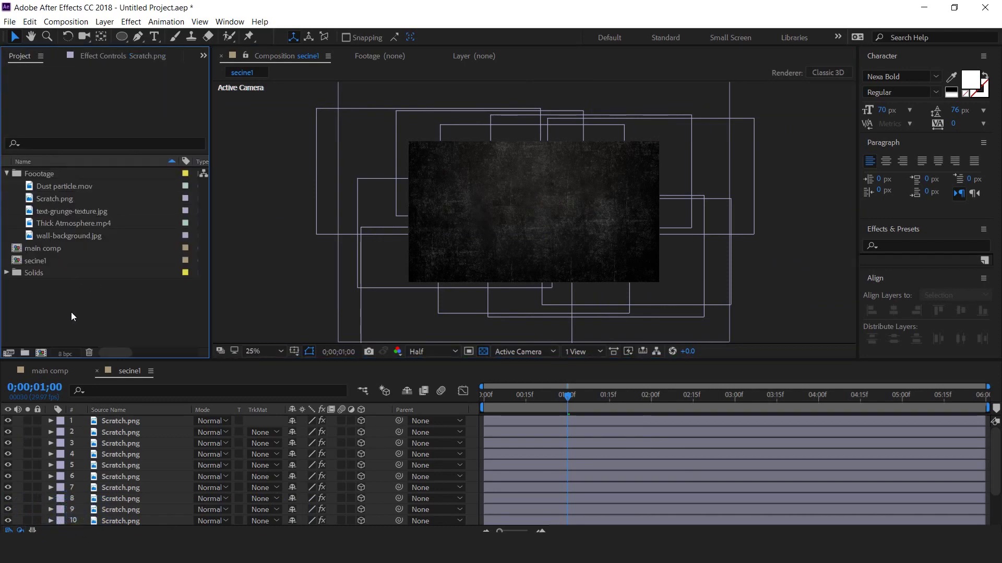
click(41, 353)
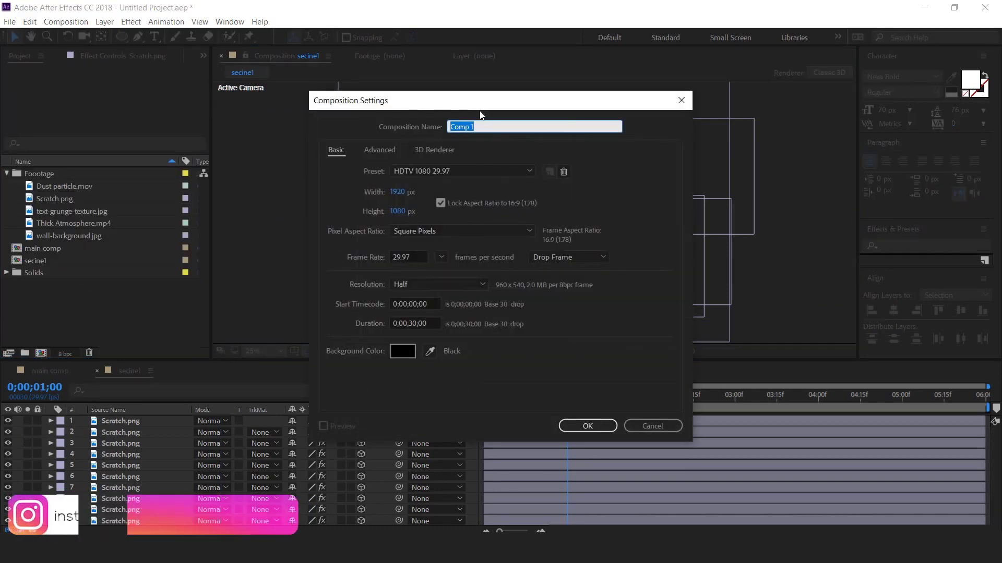
text(text prec)
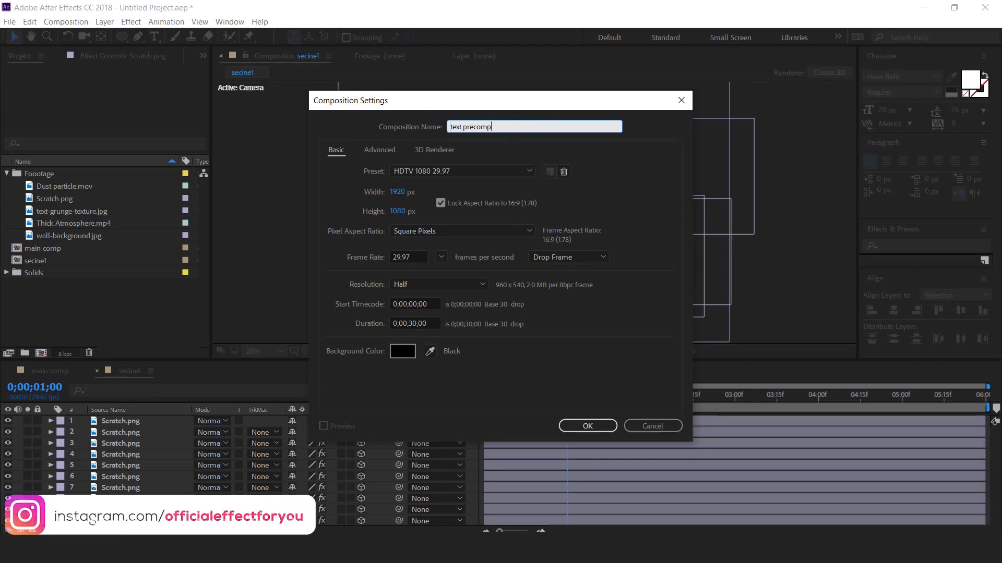
key(Return)
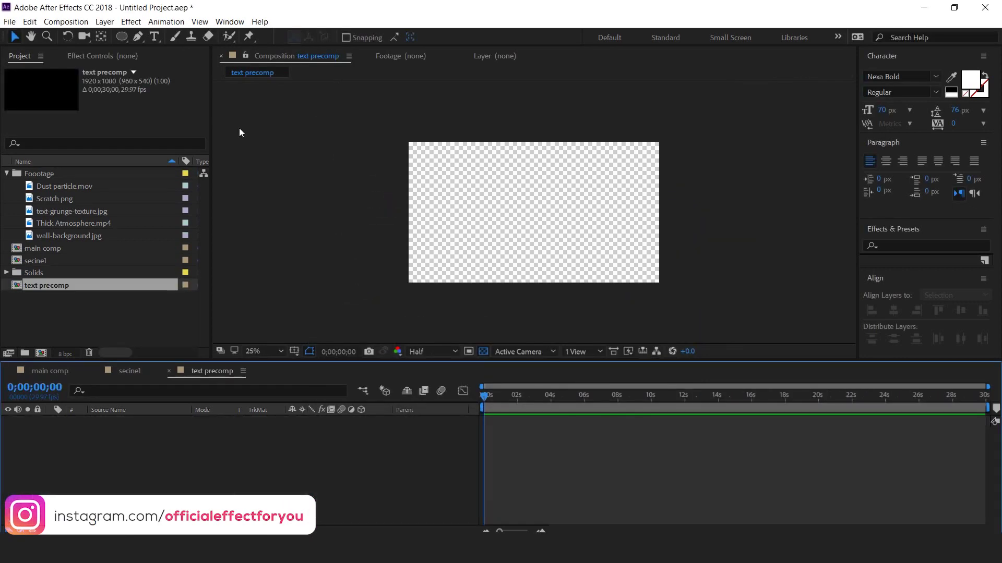
click(72, 212)
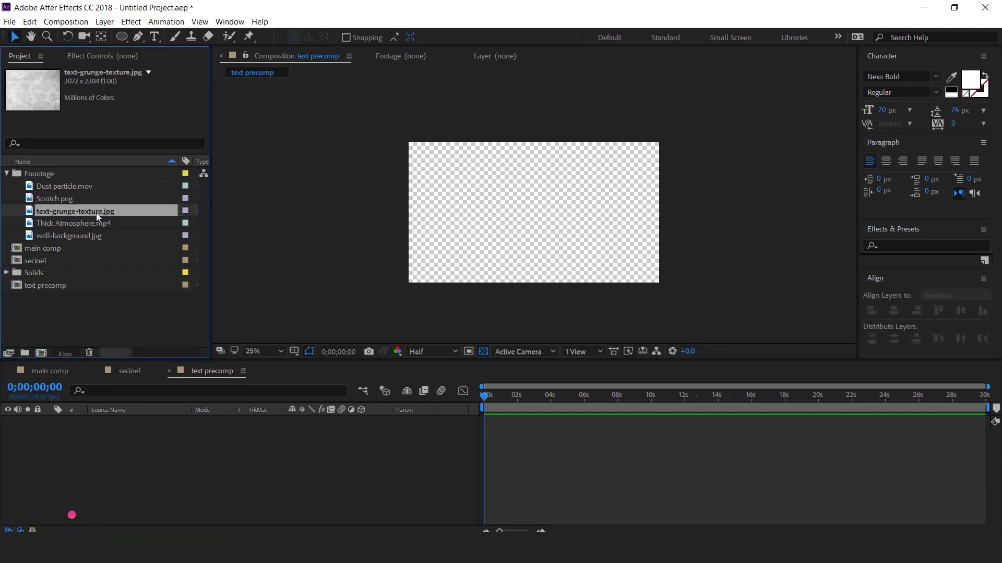
drag(96, 213, 196, 449)
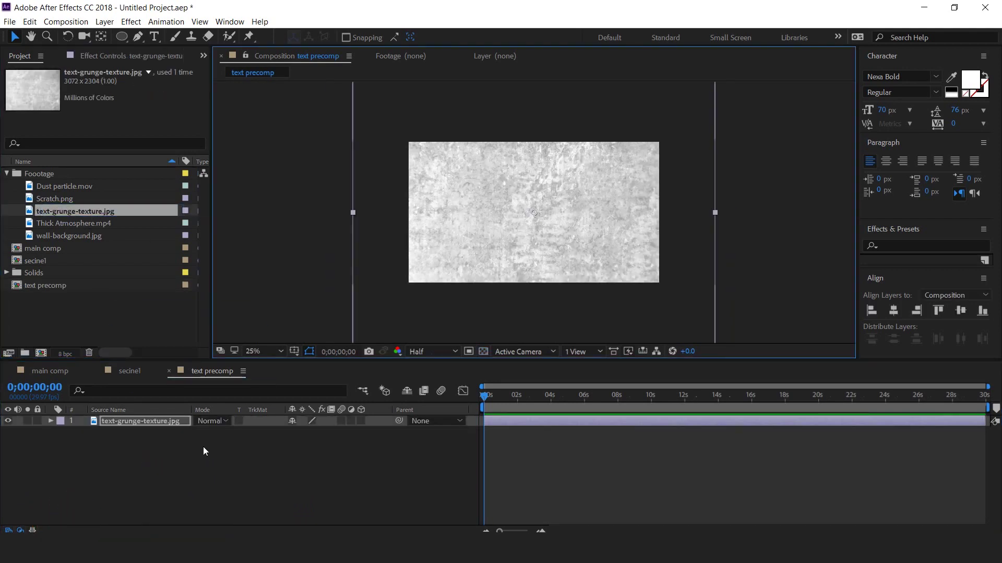
Apply Tint to the grunge texture with Map Black To 4B4B4B and swap the colours.
key(ctrl+space)
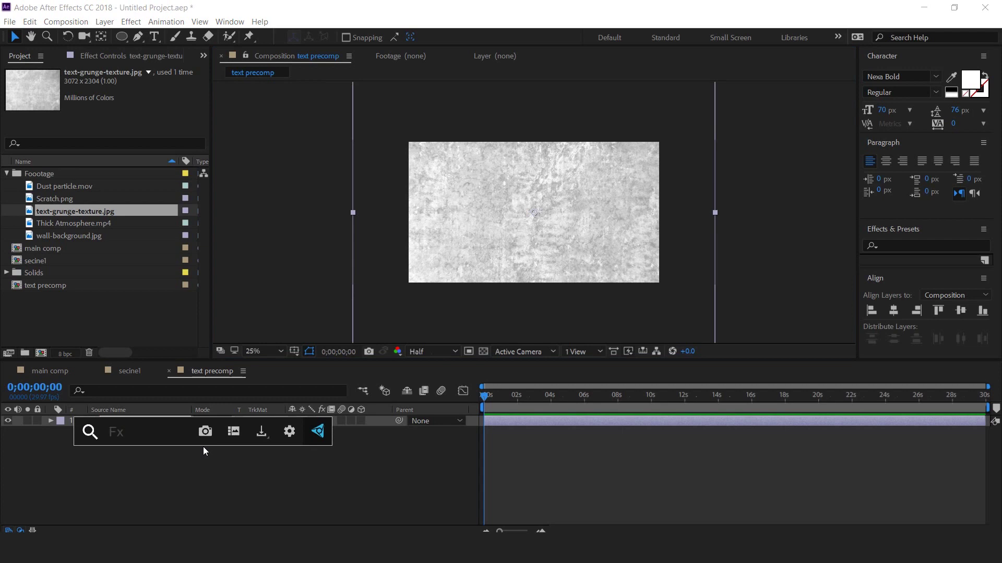
text(tint)
key(Return)
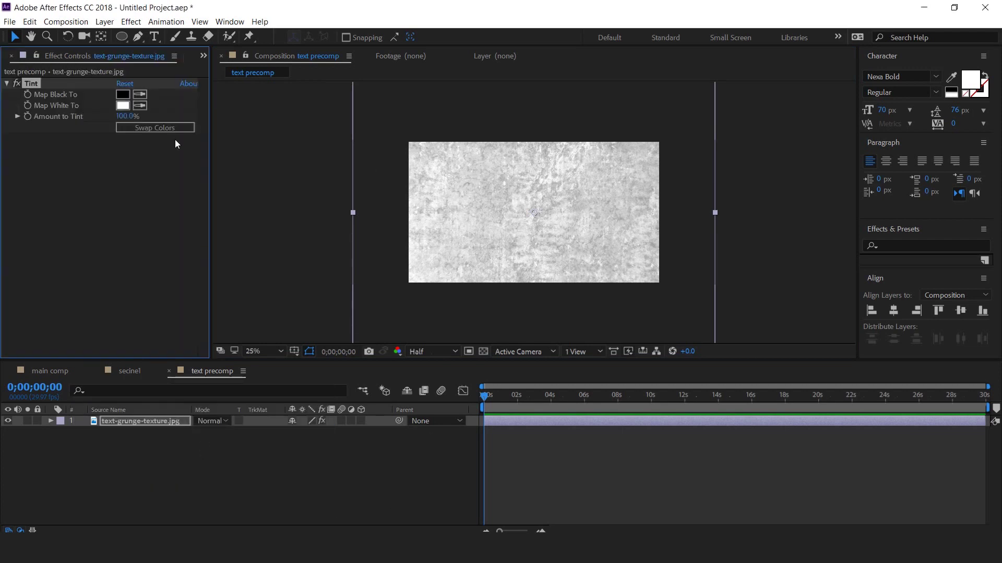
click(123, 94)
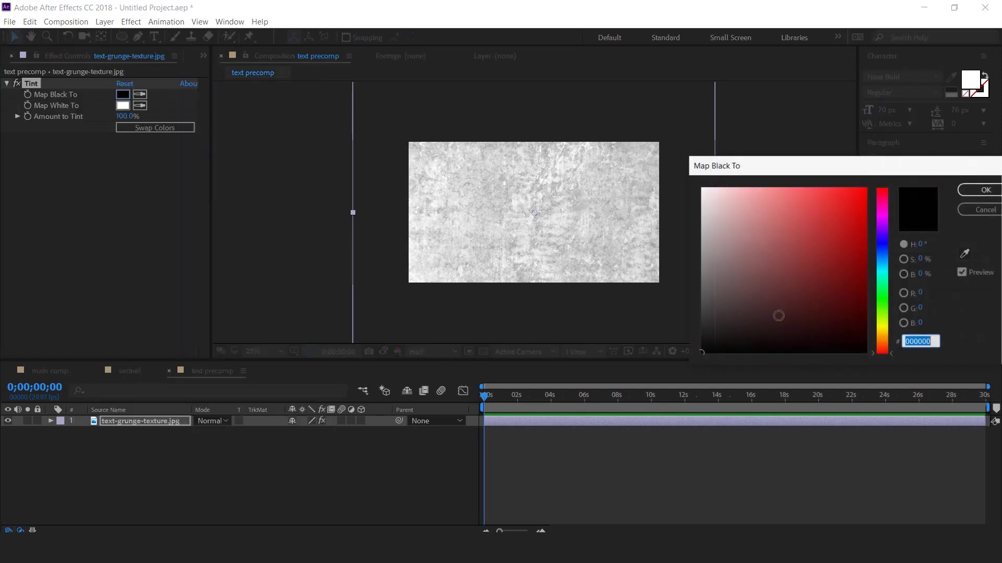
click(700, 304)
click(983, 190)
click(158, 126)
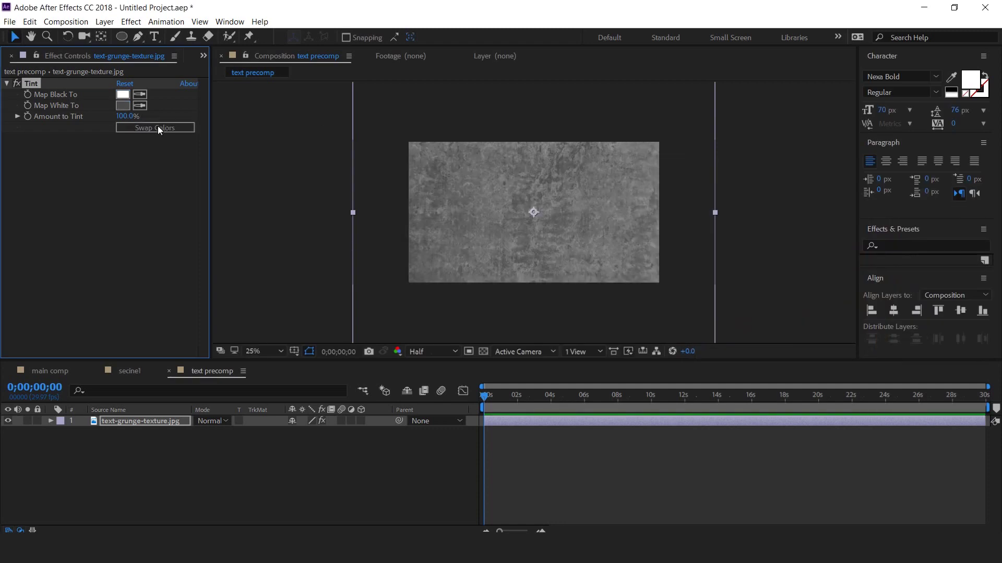
right_click(296, 447)
Add a black solid with a Gradient Ramp effect and set its mode to Stencil Luma.
mouse_move(339, 325)
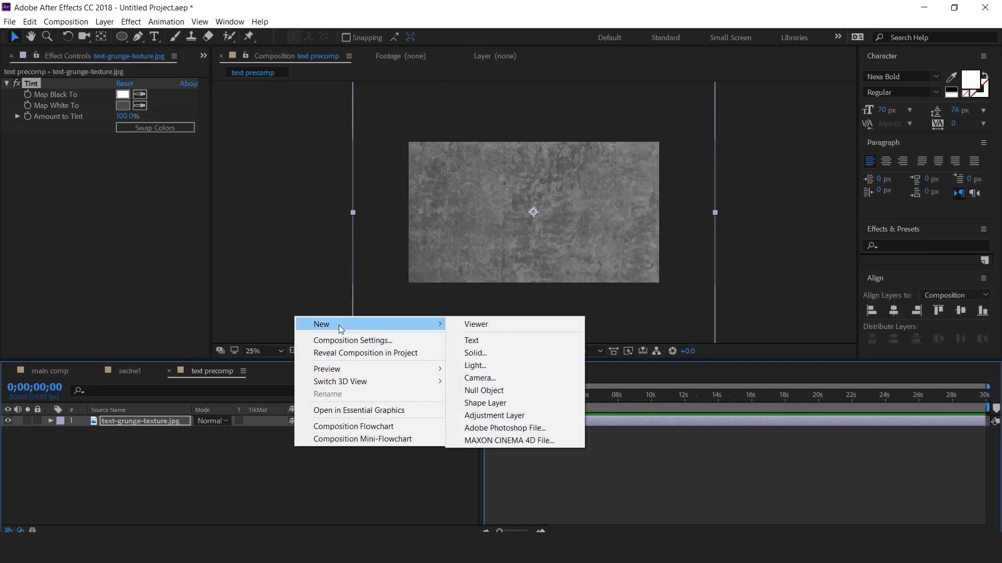
click(481, 353)
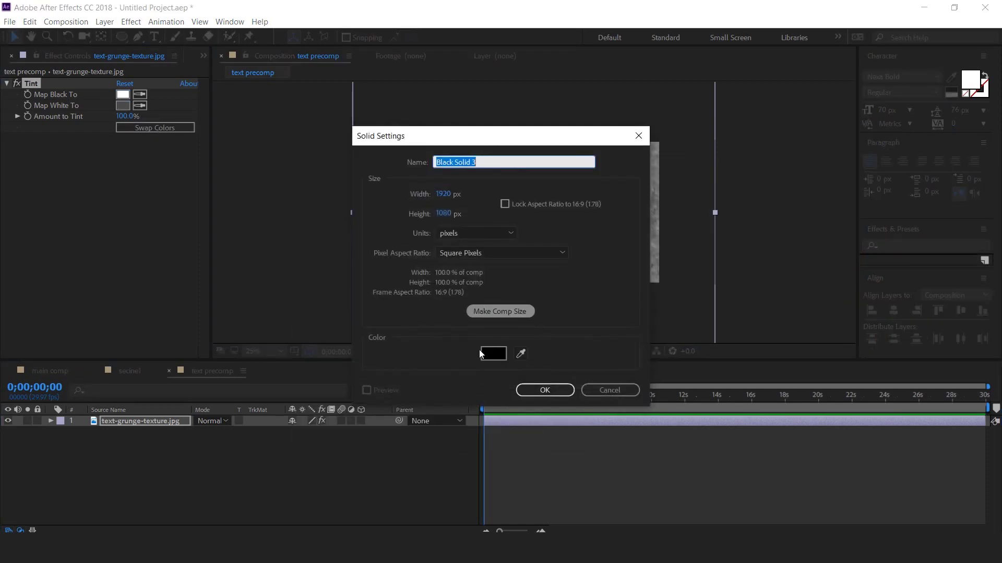
click(560, 387)
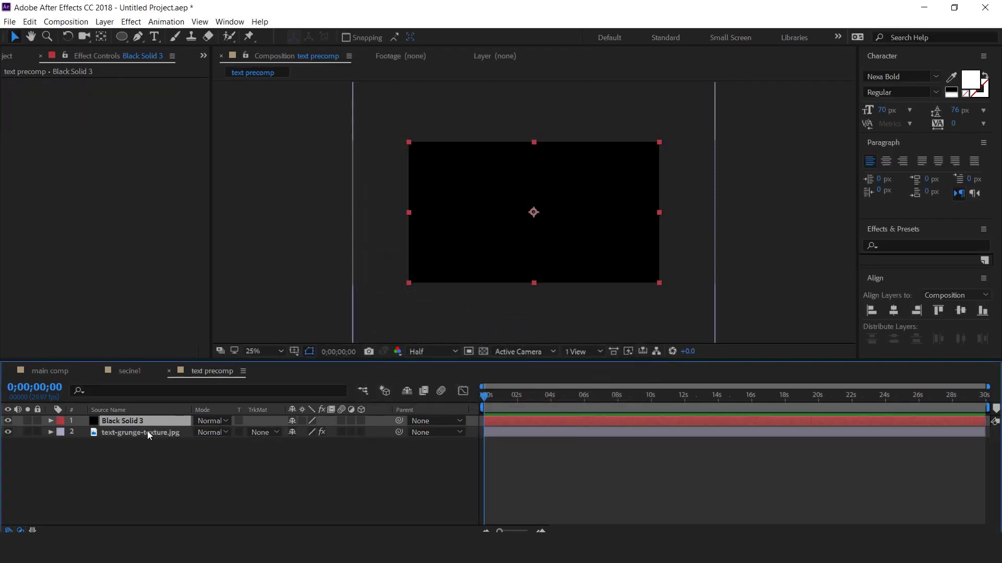
key(ctrl+space)
text(gra)
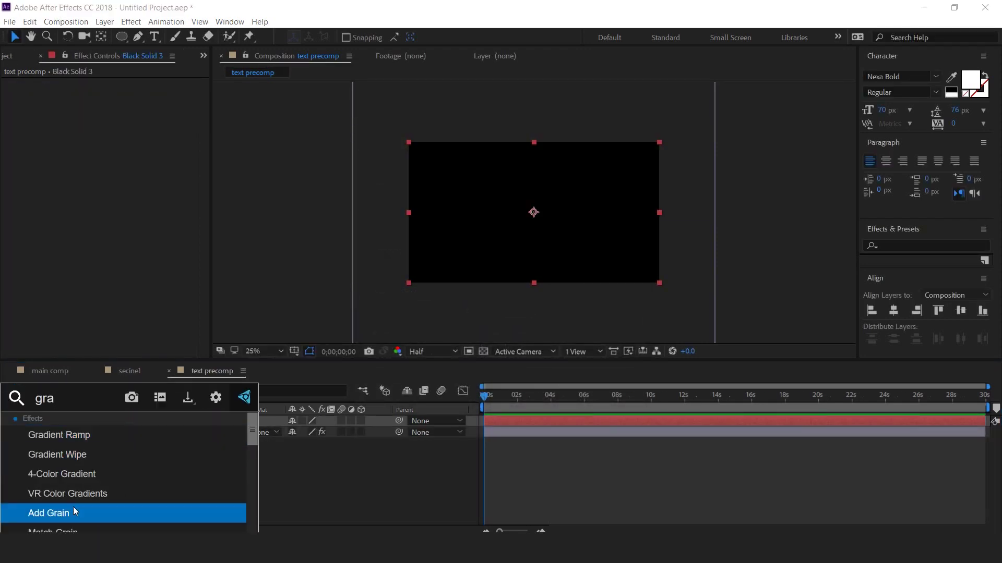
key(Escape)
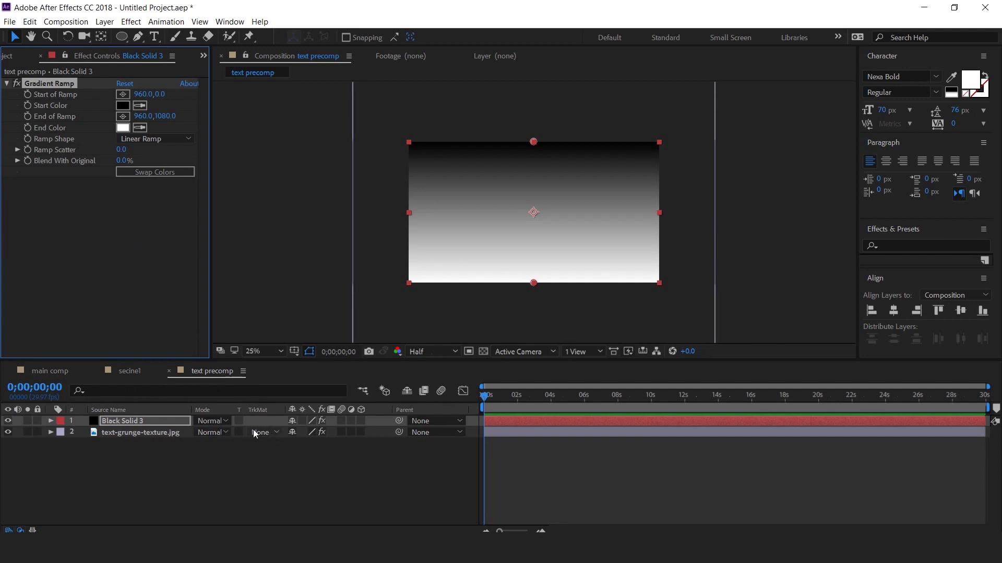
click(212, 421)
click(271, 516)
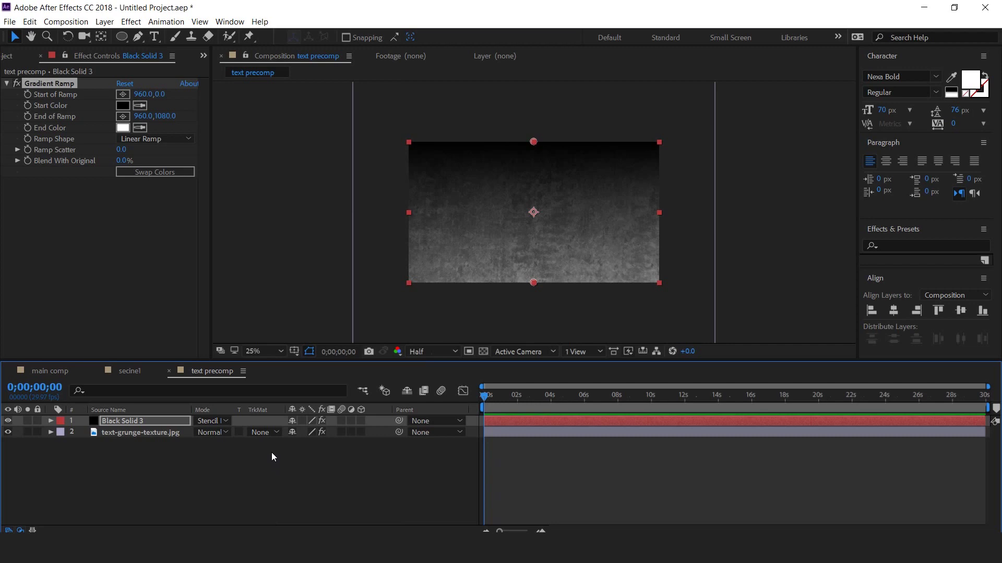
Swap the ramp colours, place ramp points at 340/772, and make the solid the texture's Luma Matte.
click(149, 172)
drag(533, 283, 533, 254)
drag(533, 141, 535, 187)
drag(533, 254, 535, 249)
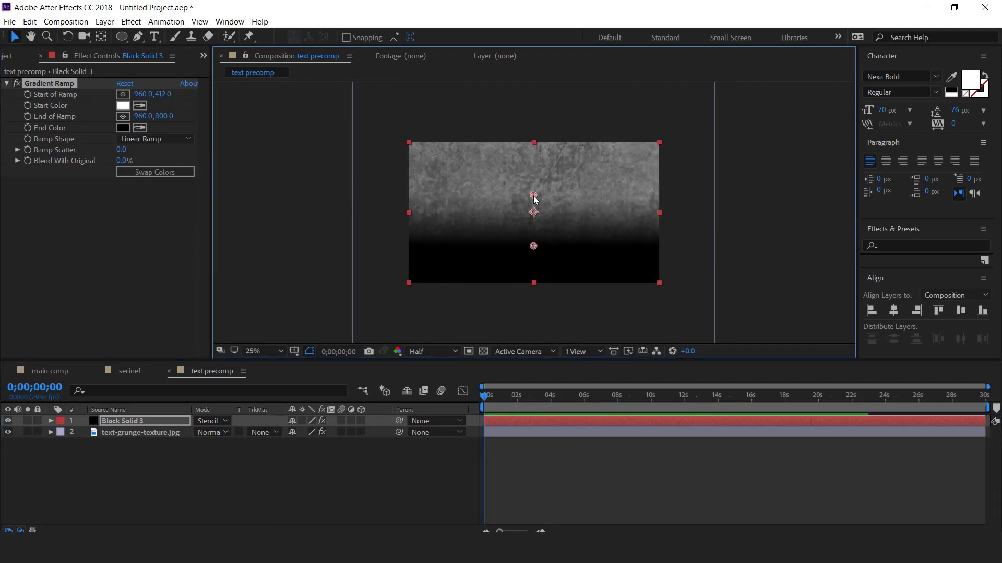
drag(533, 187, 534, 188)
click(263, 433)
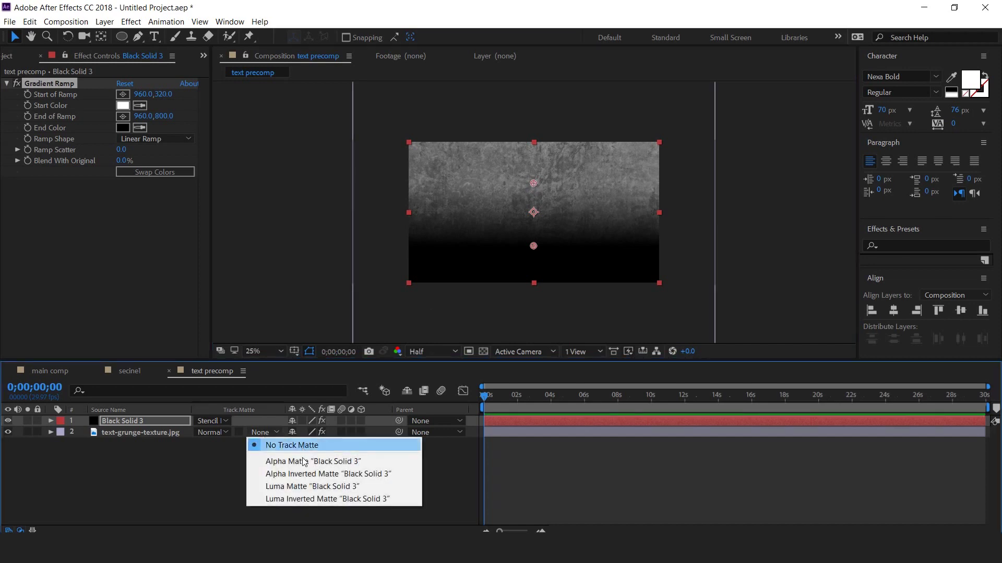
click(323, 487)
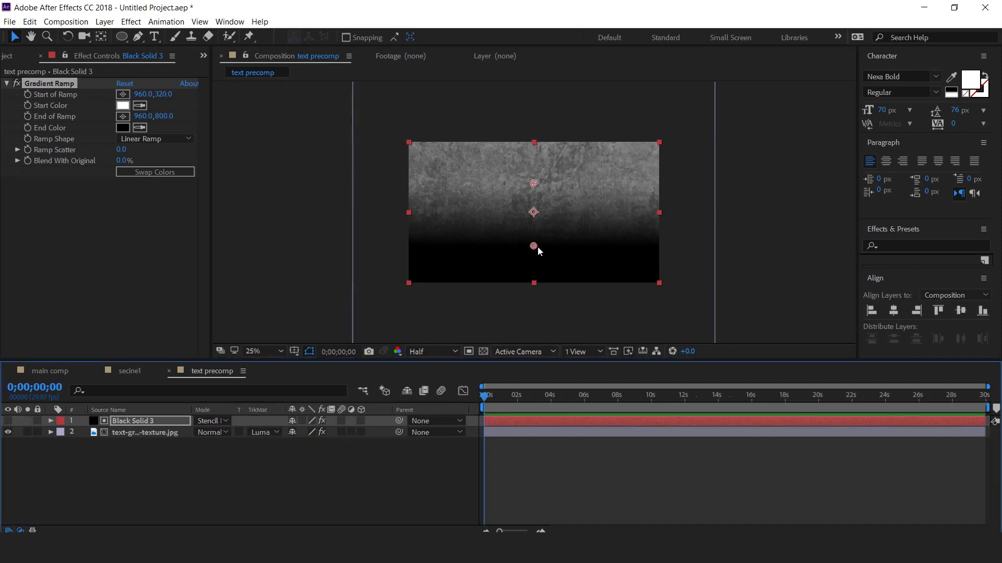
drag(533, 246, 534, 243)
drag(533, 183, 533, 186)
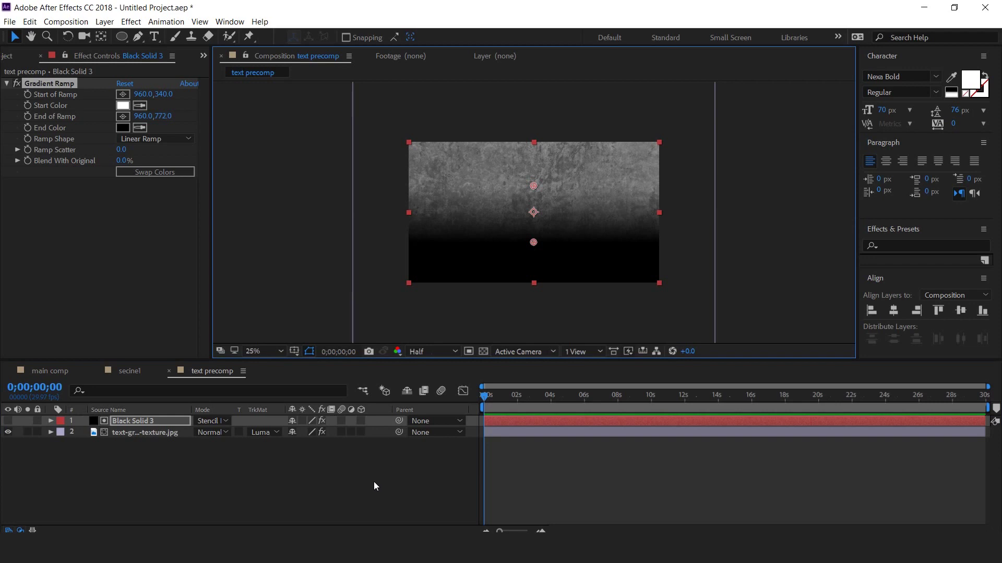
drag(373, 488, 136, 440)
Pre-compose the texture and its gradient matte into a composition named 'text texture'.
right_click(153, 433)
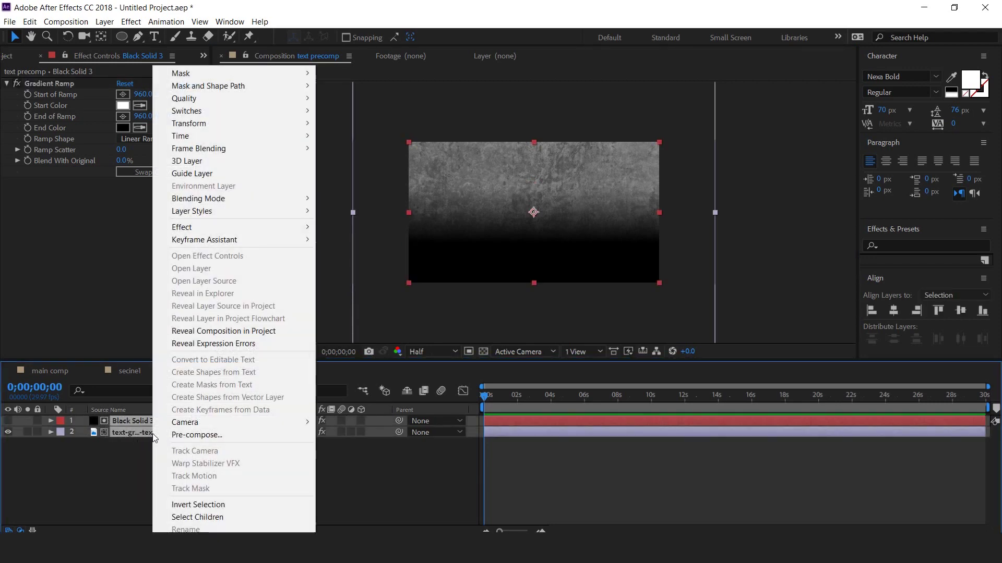
click(197, 435)
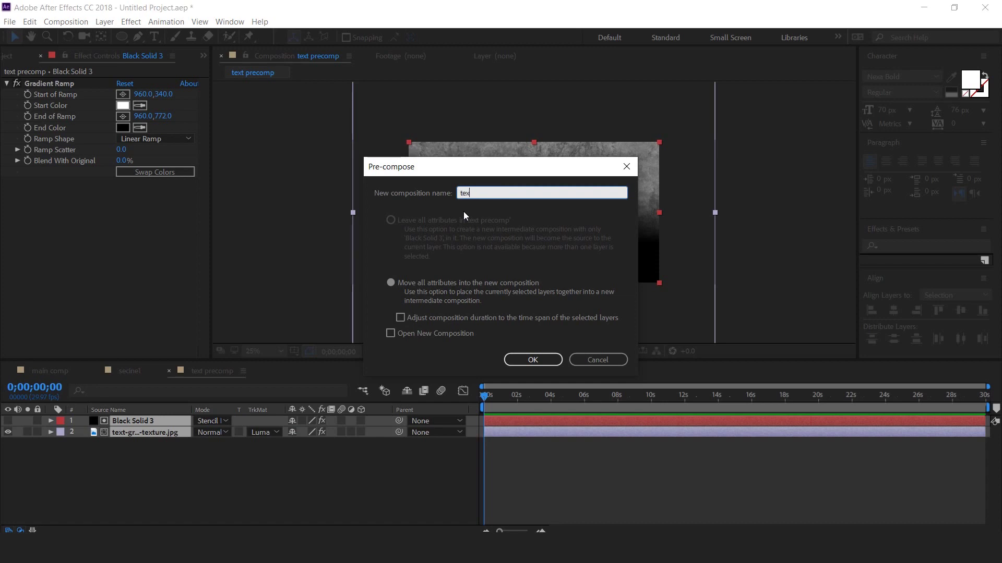
key(Return)
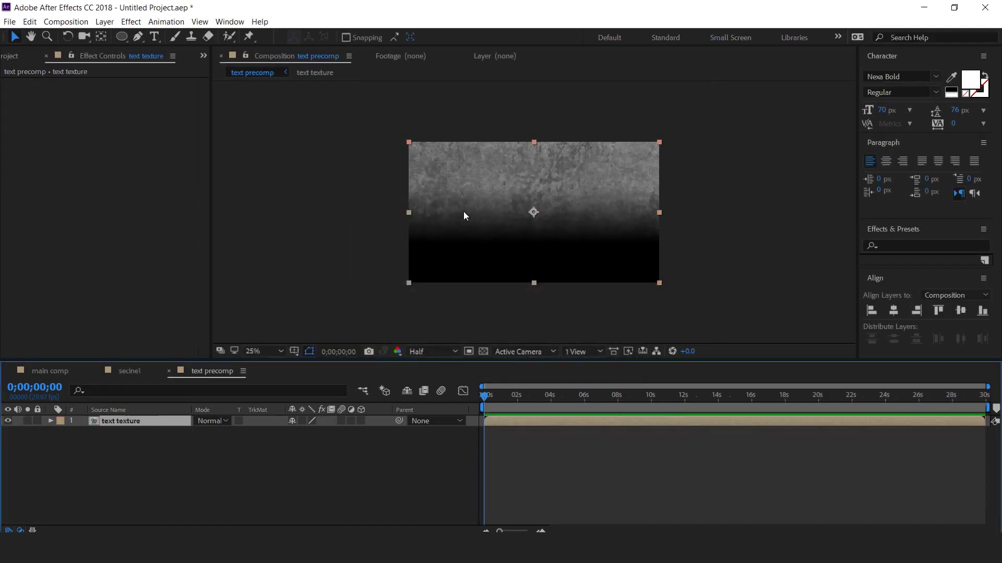
click(265, 473)
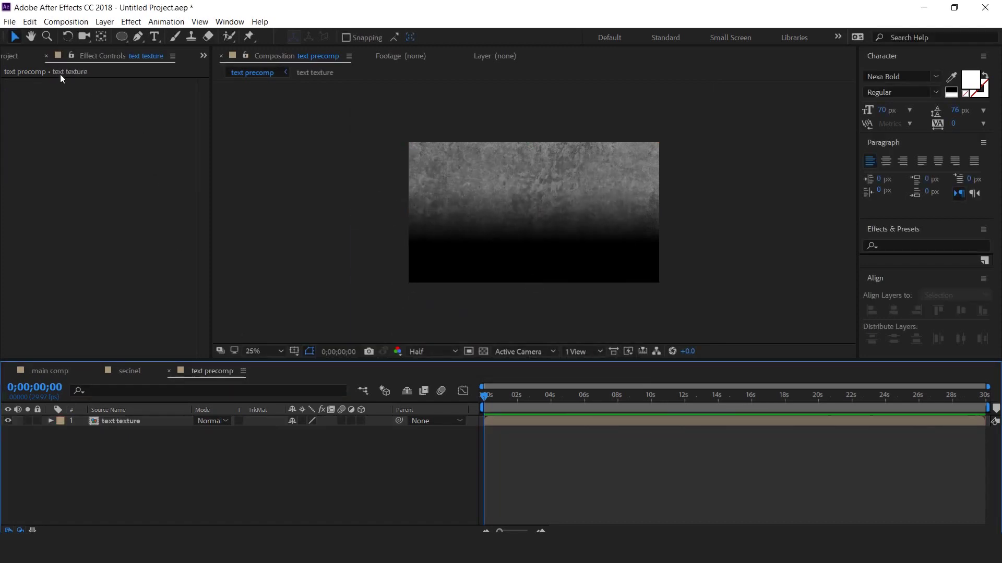
From the Project panel, begin creating another new composition.
click(17, 58)
click(30, 325)
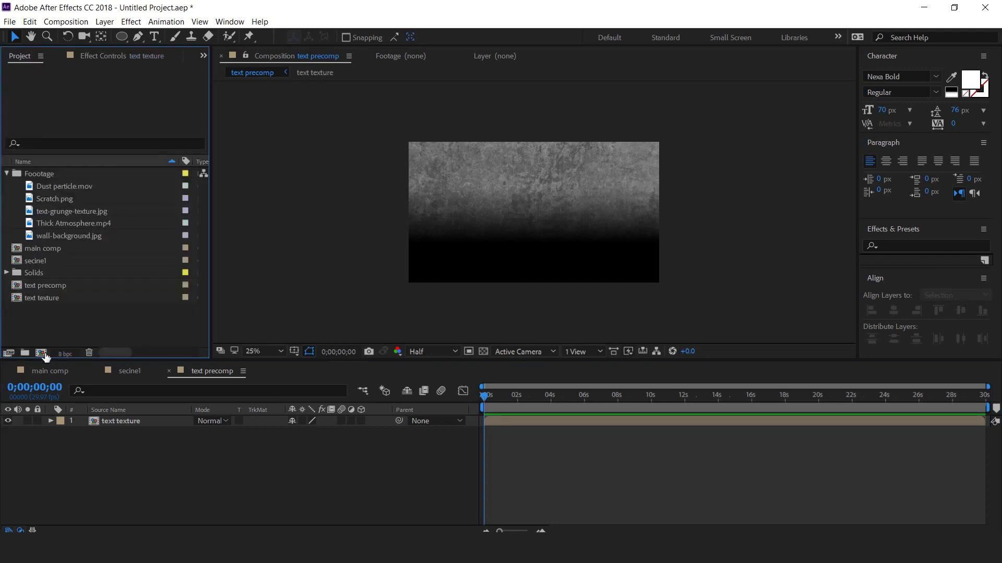
click(40, 352)
Create the 'text placeholder' composition for the UNDERWATER title text.
text(text placeholder)
key(Return)
click(154, 38)
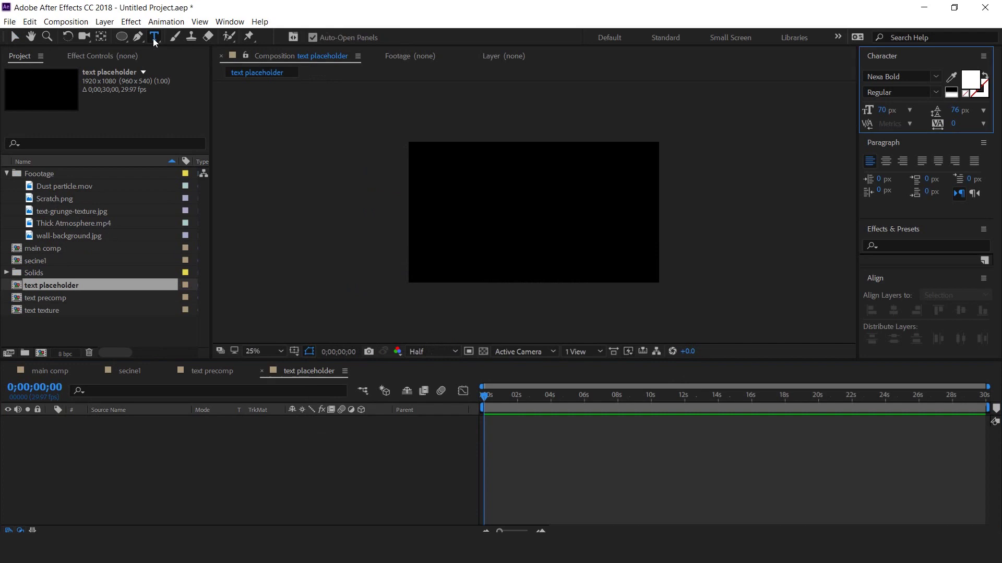
key(period)
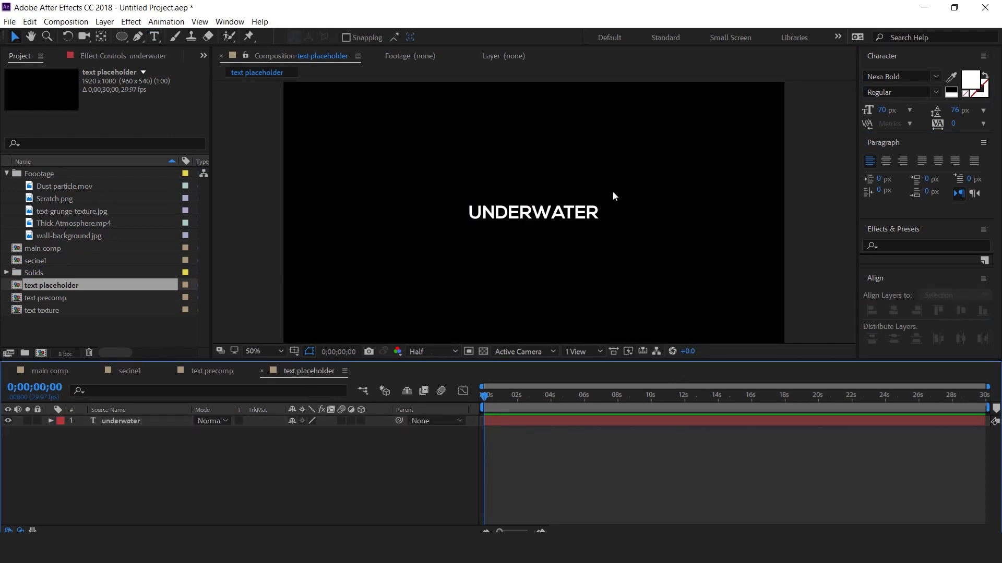
key(comma)
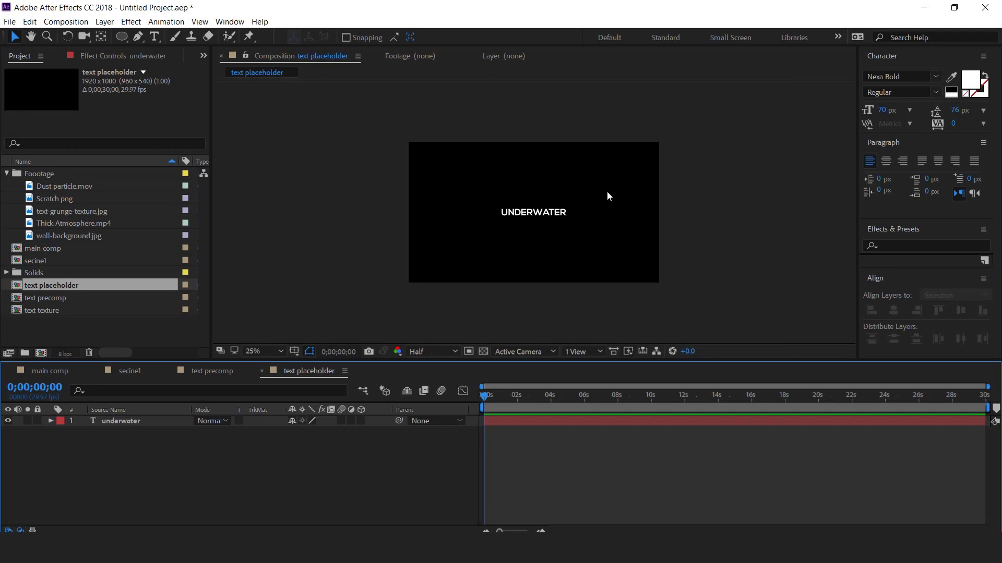
In text precomp, place text placeholder above text texture and set the texture's Alpha Matte to it.
click(216, 371)
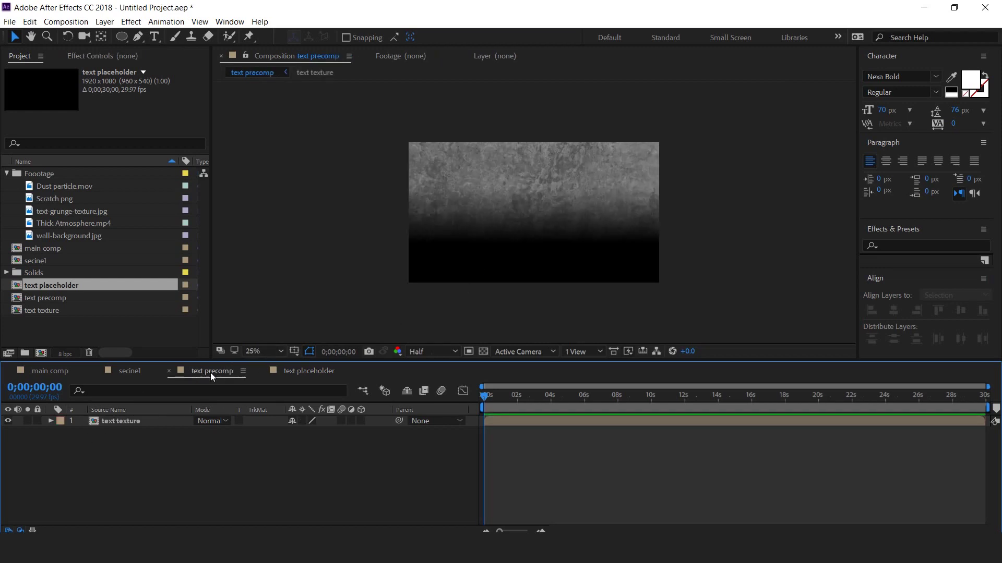
click(54, 325)
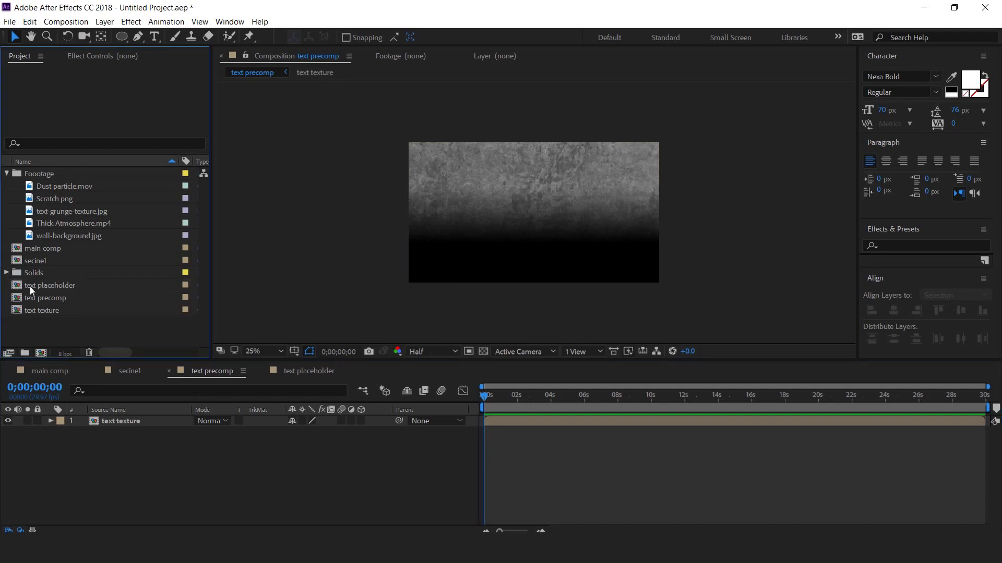
click(29, 286)
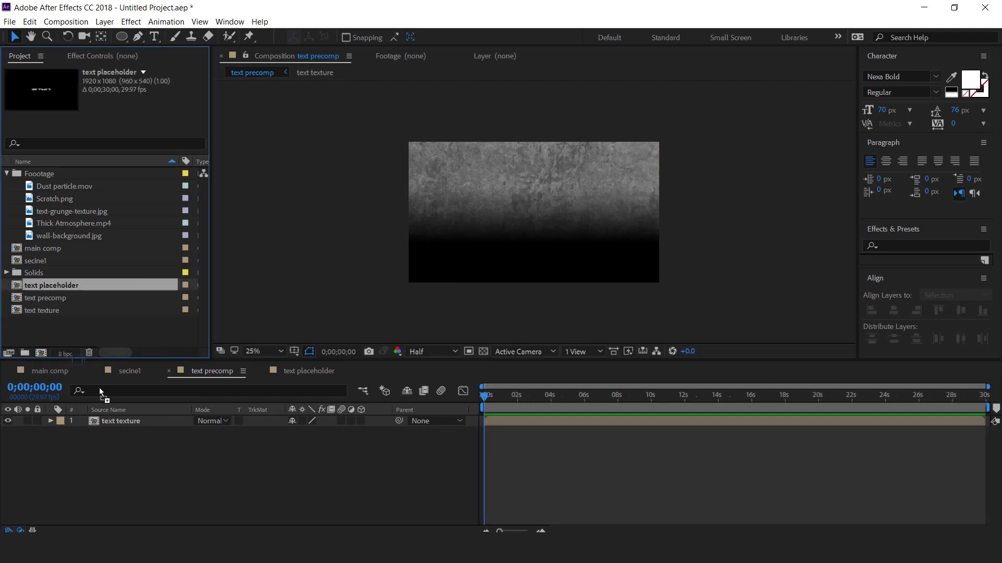
drag(99, 387, 129, 418)
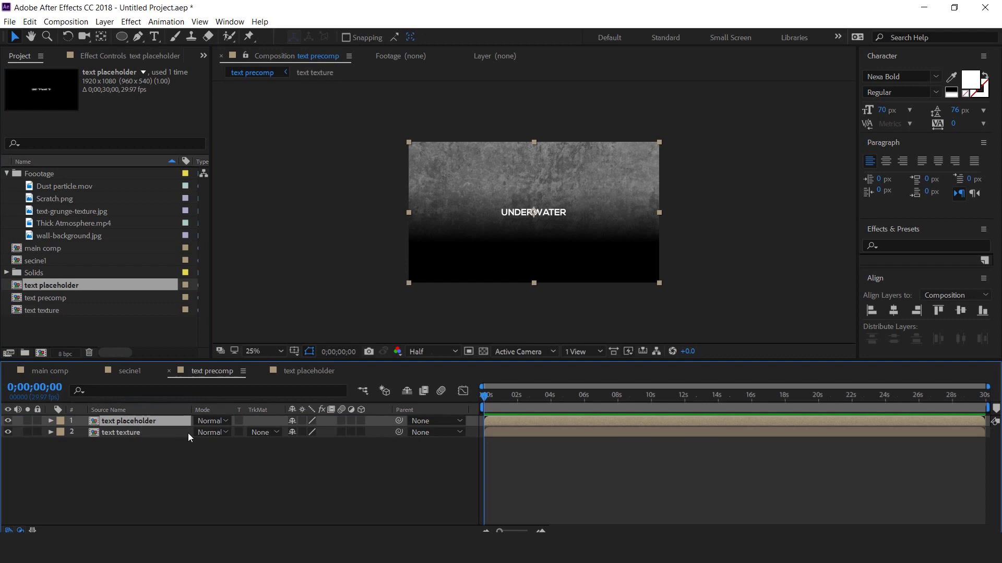
click(264, 432)
click(343, 463)
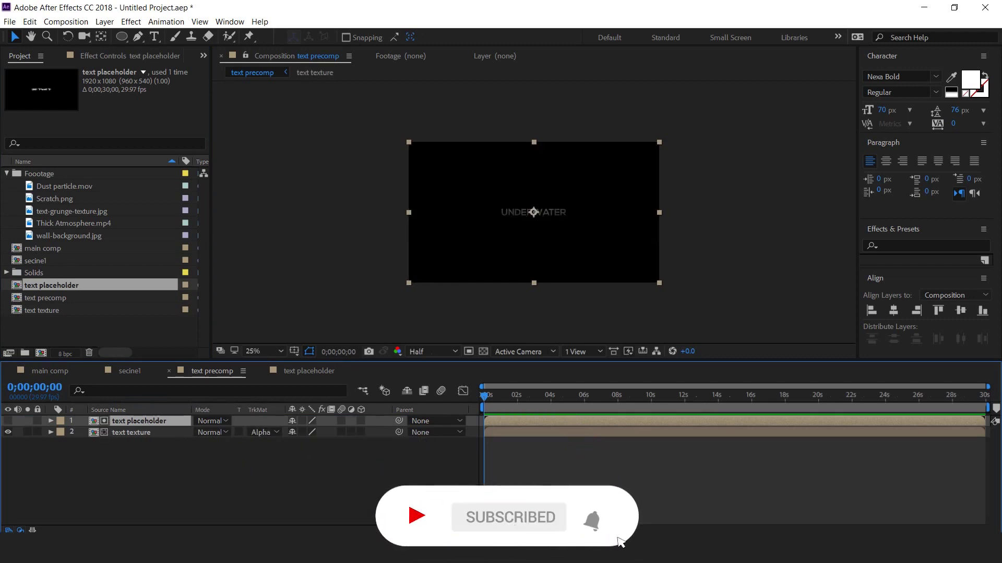
click(417, 487)
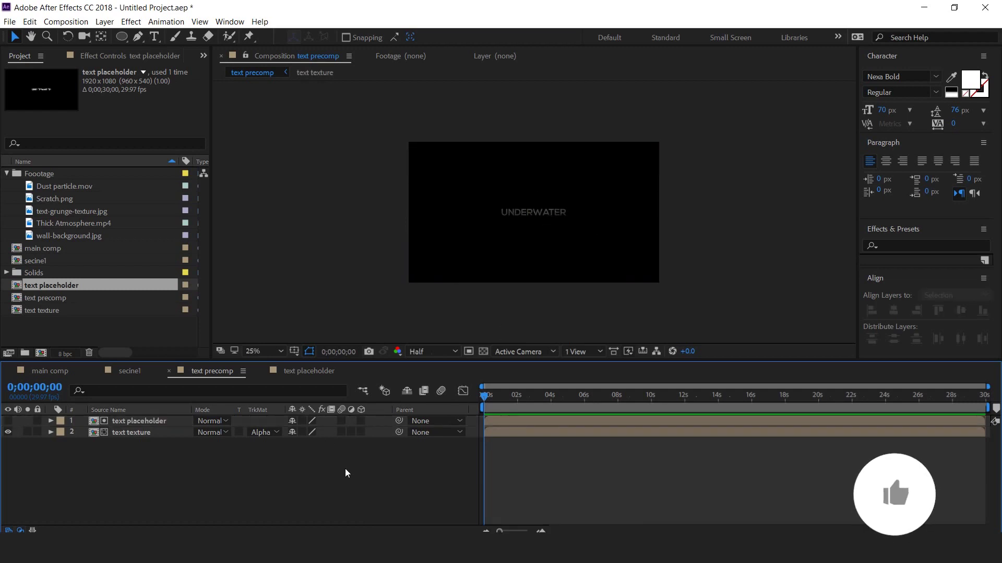
Add text precomp to secine1 as the top layer.
click(126, 370)
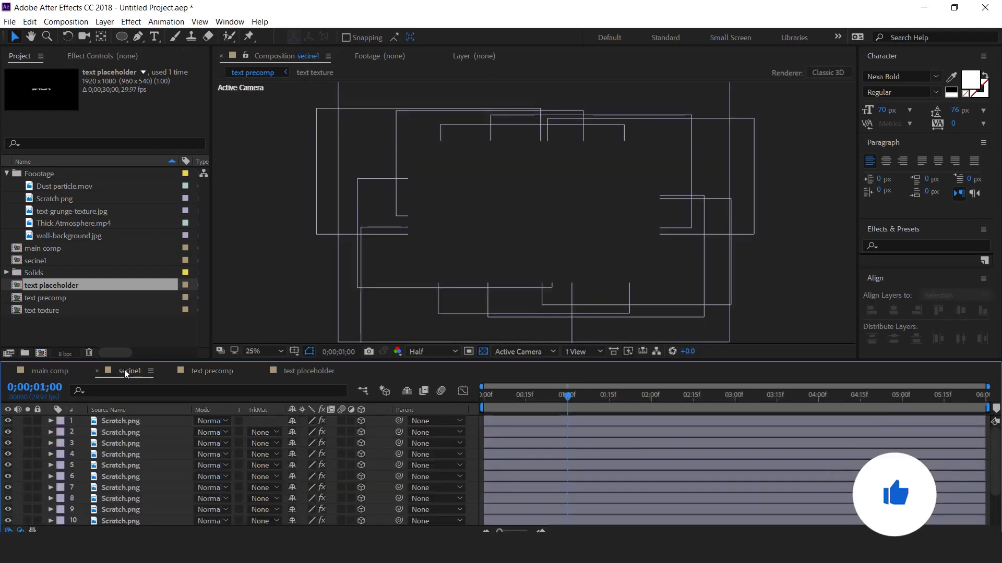
click(54, 324)
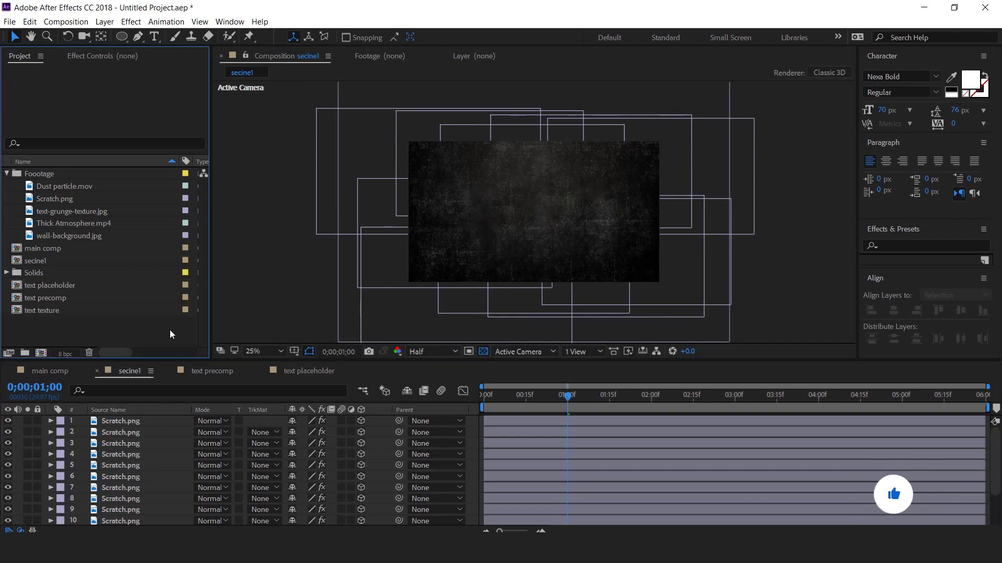
click(23, 301)
drag(18, 298, 123, 418)
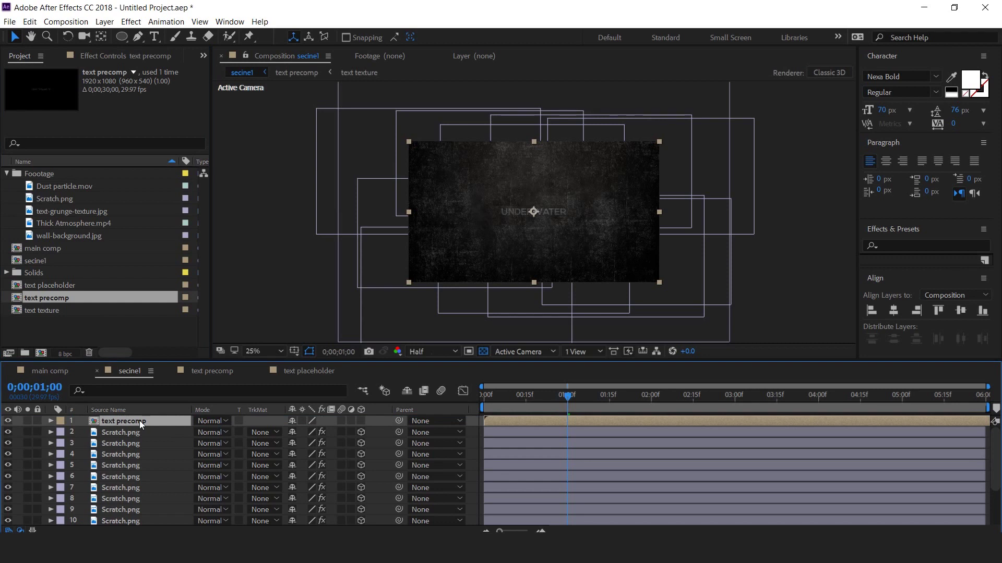
Apply a Fill effect to text precomp with its colour set to black.
key(ctrl+space)
text(fill)
key(Return)
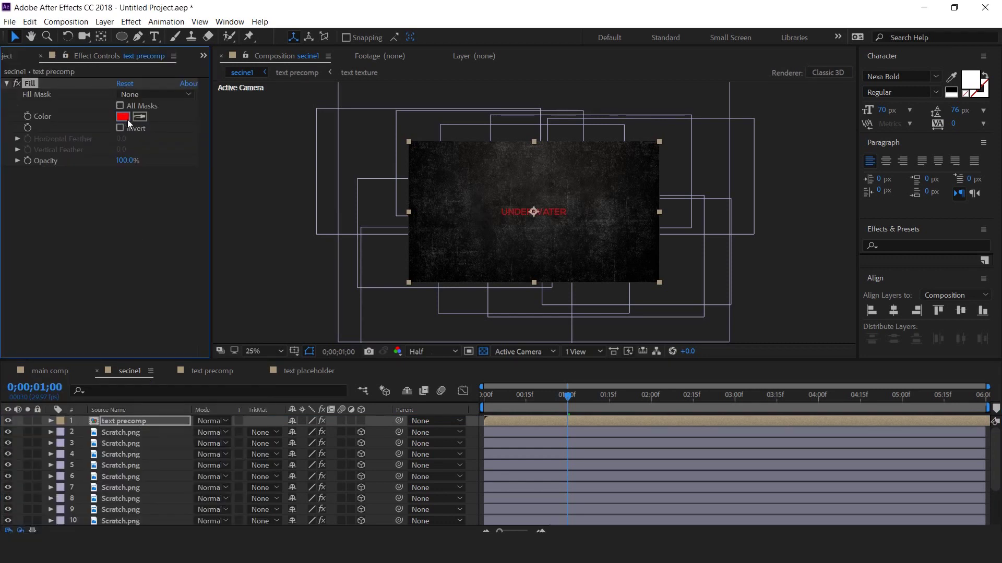
click(127, 119)
click(703, 352)
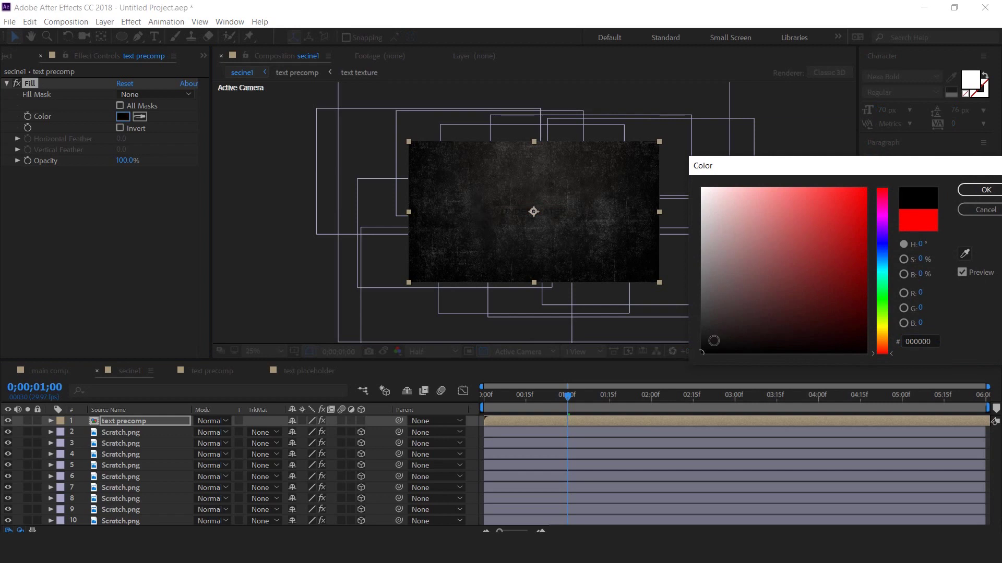
click(985, 189)
Add CC Radial Blur set to Straight Zoom, Amount 18, centred at 960,116 near the top.
key(ctrl+space)
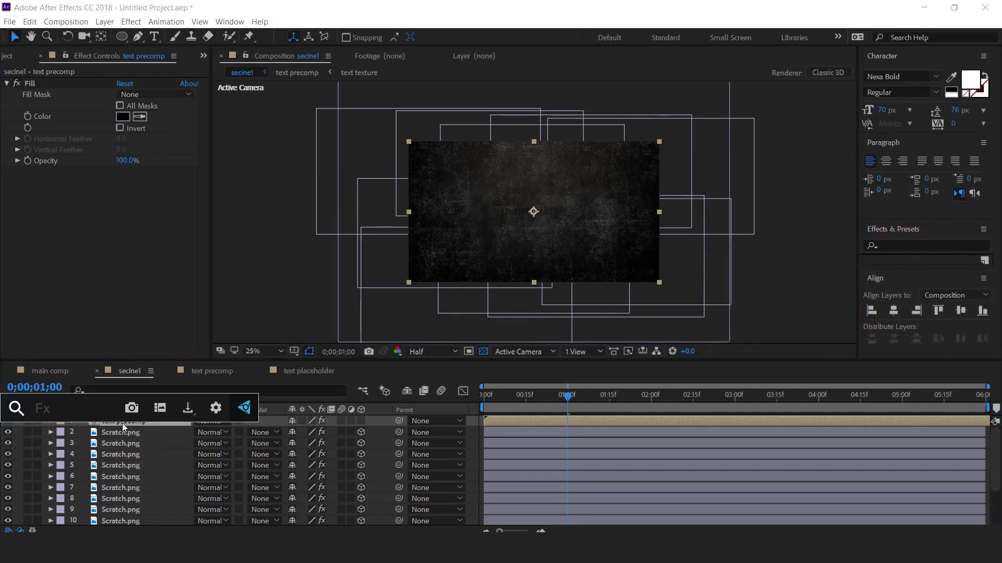
text(cc)
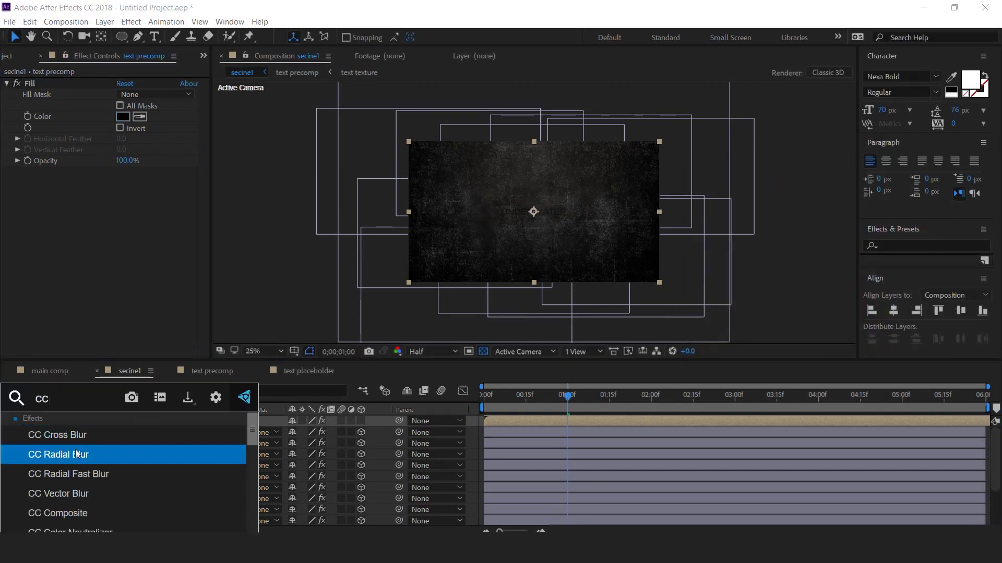
click(63, 456)
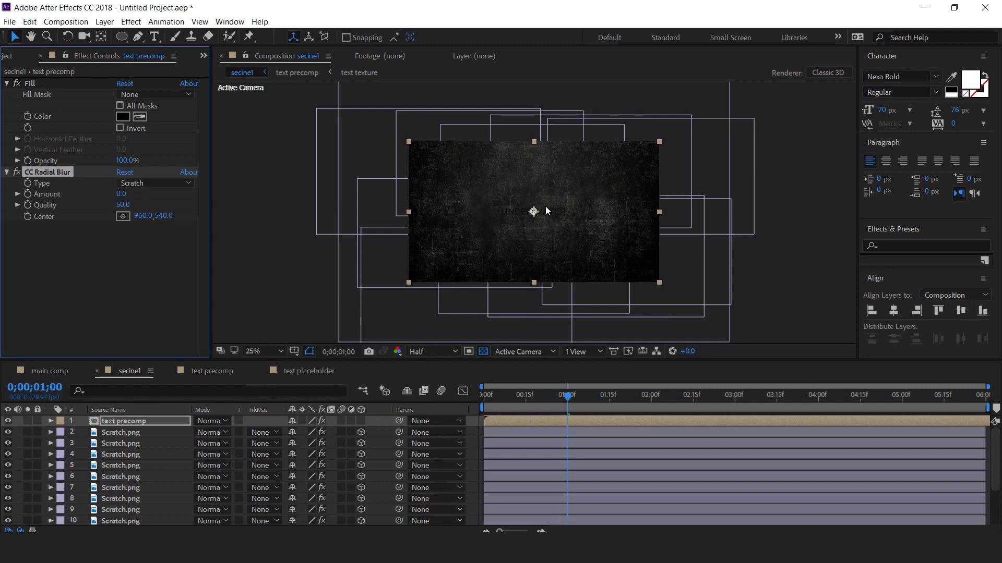
key(period)
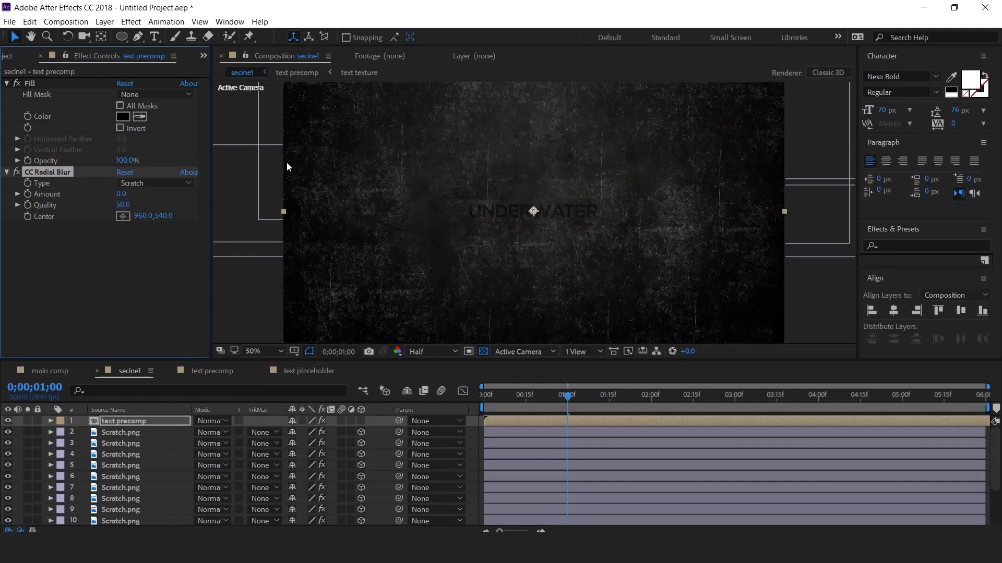
click(137, 184)
click(175, 196)
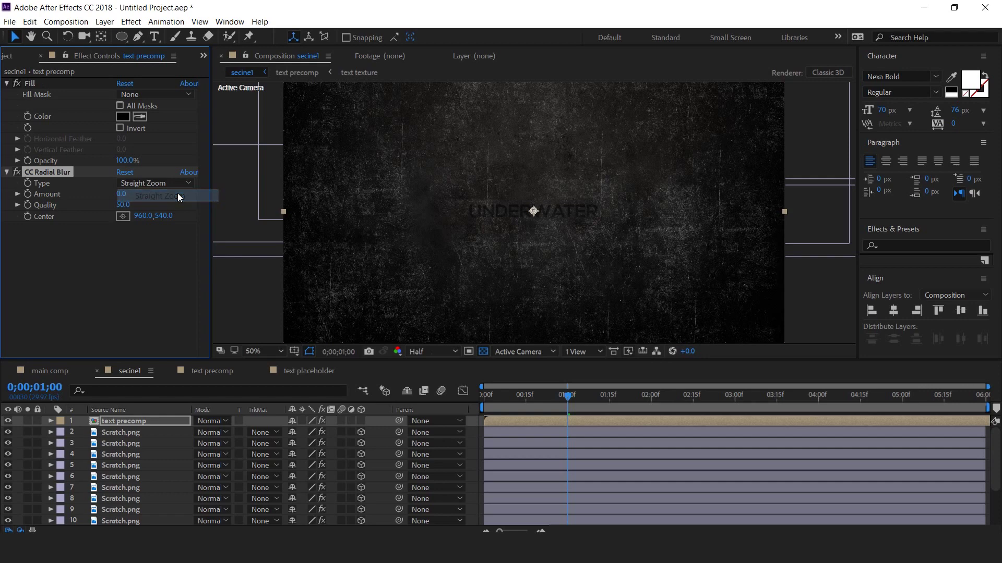
click(123, 194)
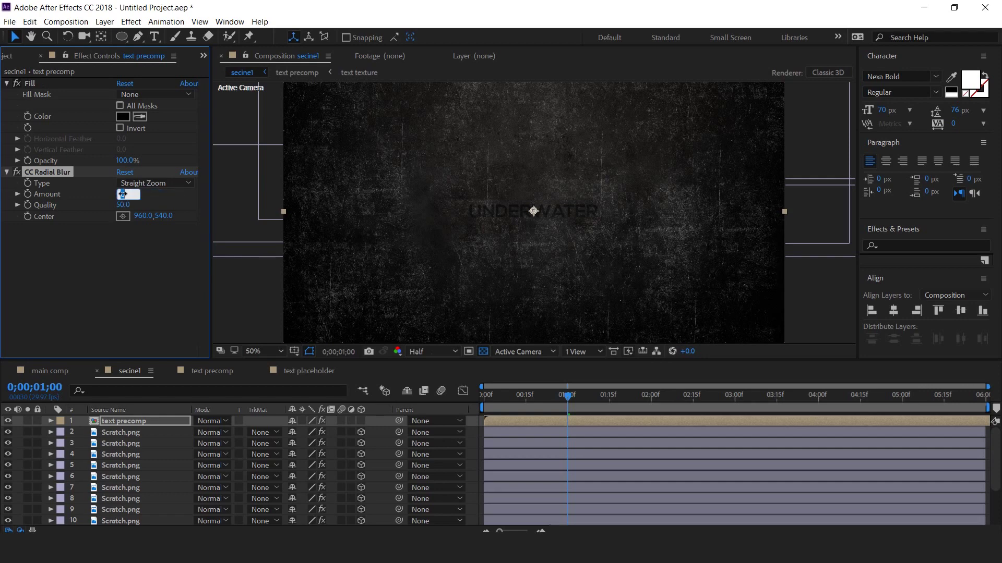
key(Return)
drag(533, 211, 529, 101)
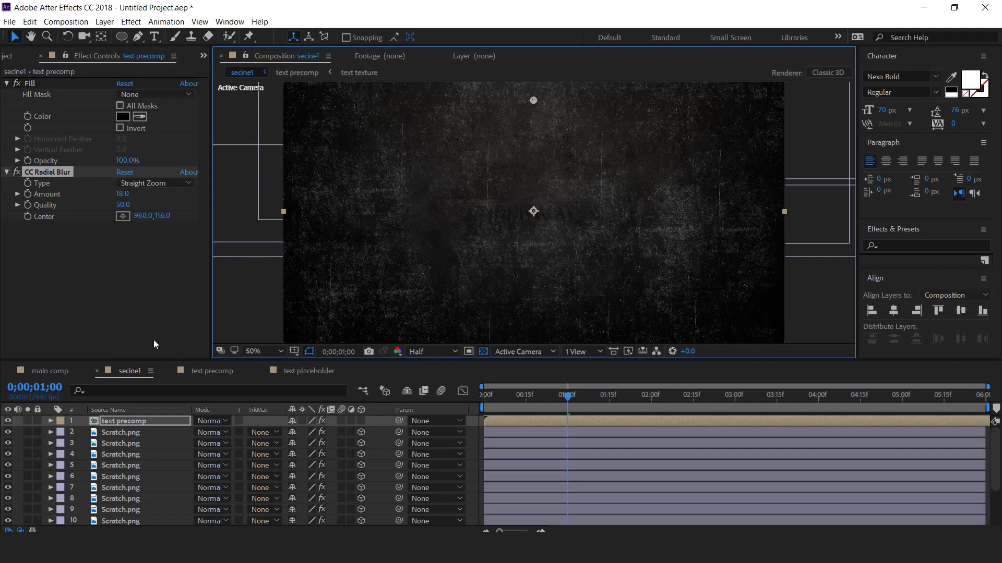
click(174, 287)
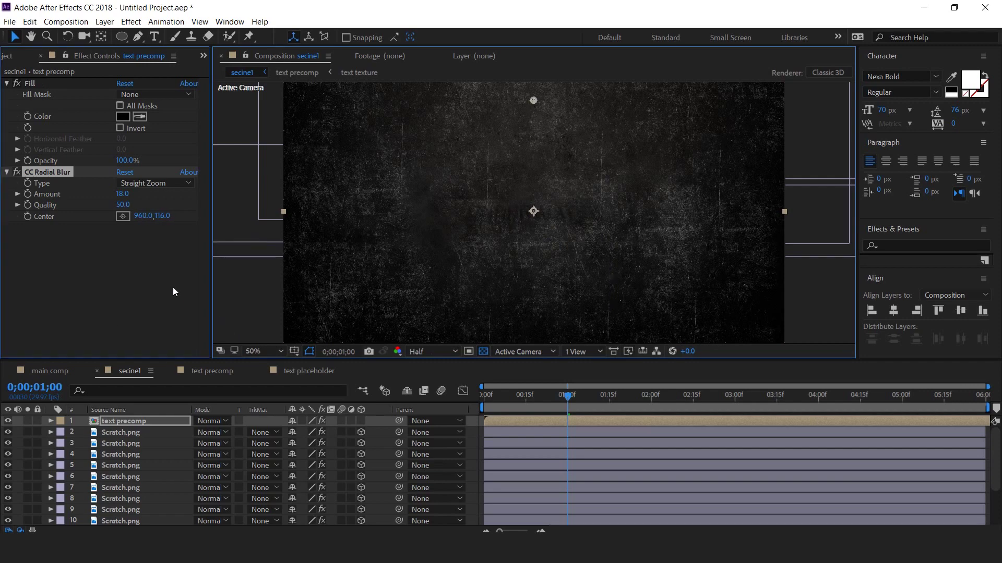
Duplicate the text precomp and remove the Fill and CC Radial Blur effects from the copy.
click(130, 422)
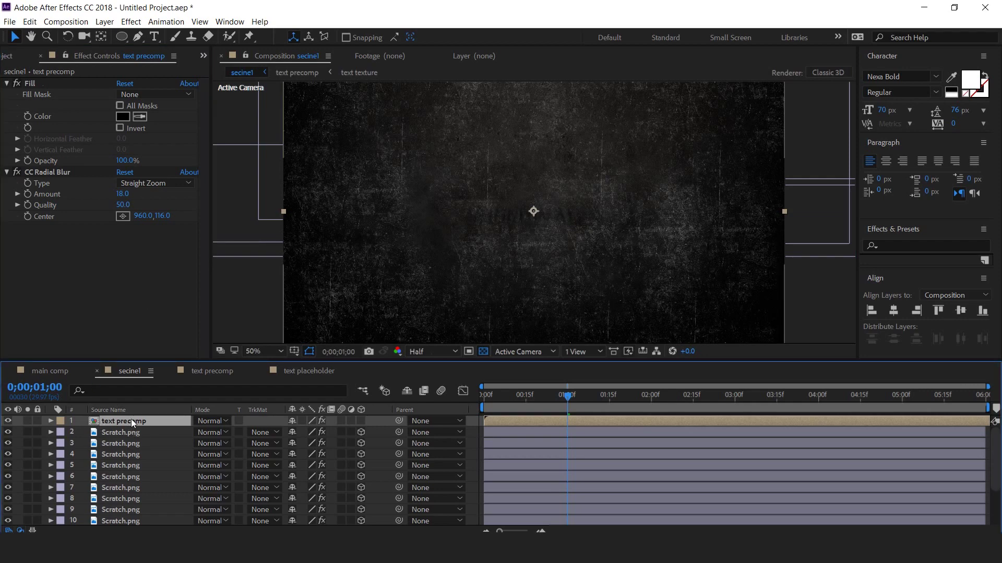
key(ctrl+d)
click(27, 172)
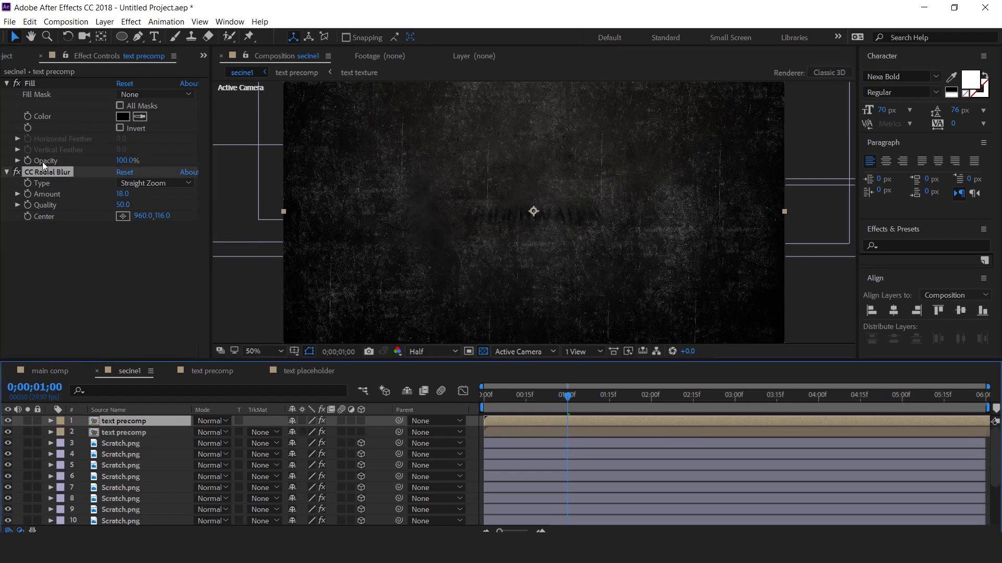
shift+click(30, 83)
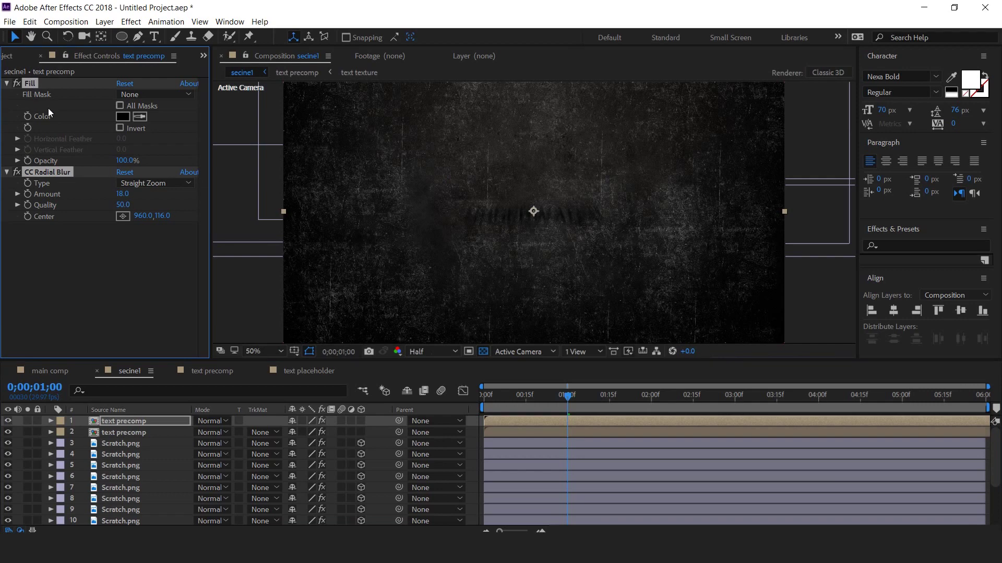
key(Delete)
Apply Tint to the copy at the timeline start, swapping its black and white mapping.
key(Home)
click(118, 423)
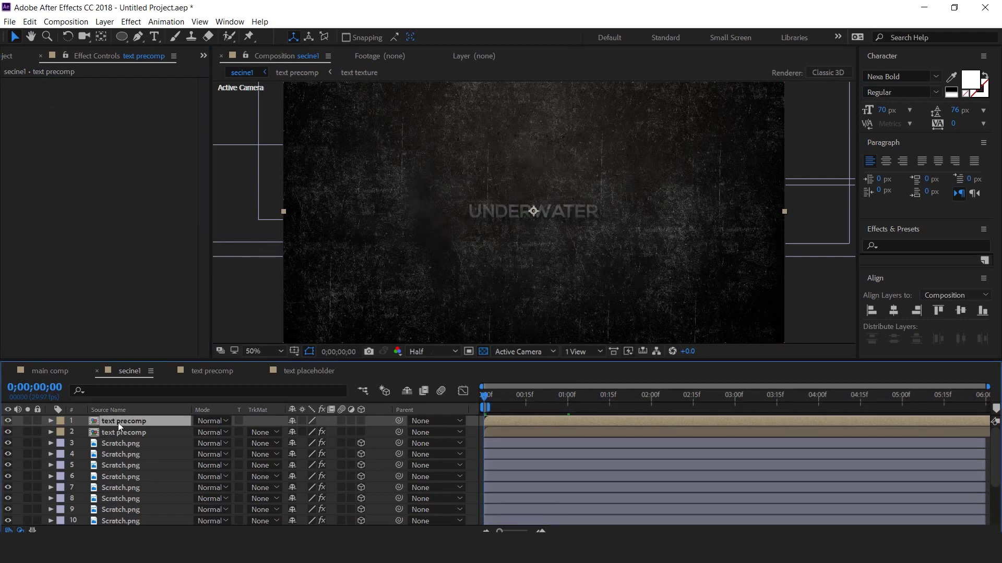
key(ctrl+space)
text(tint)
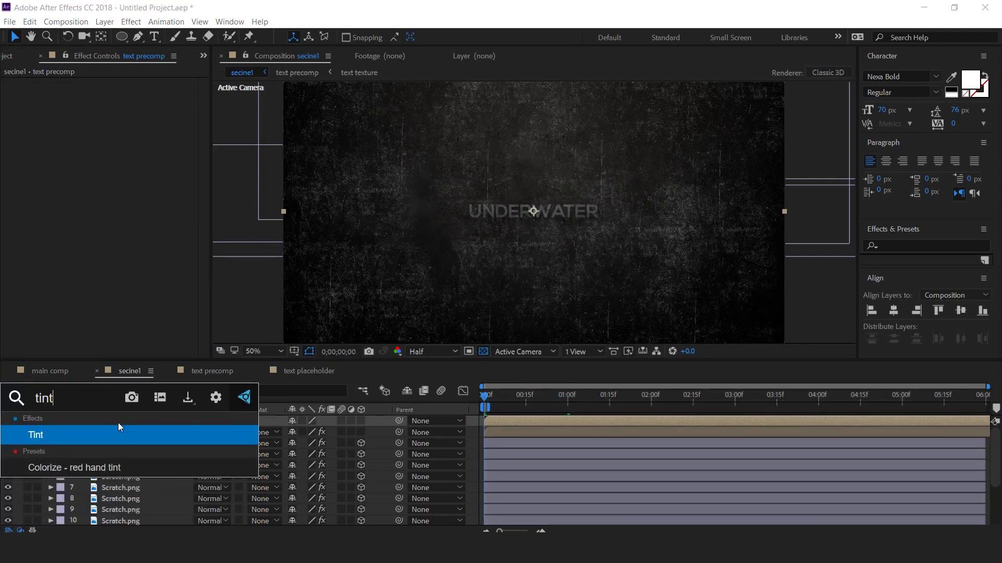
key(Return)
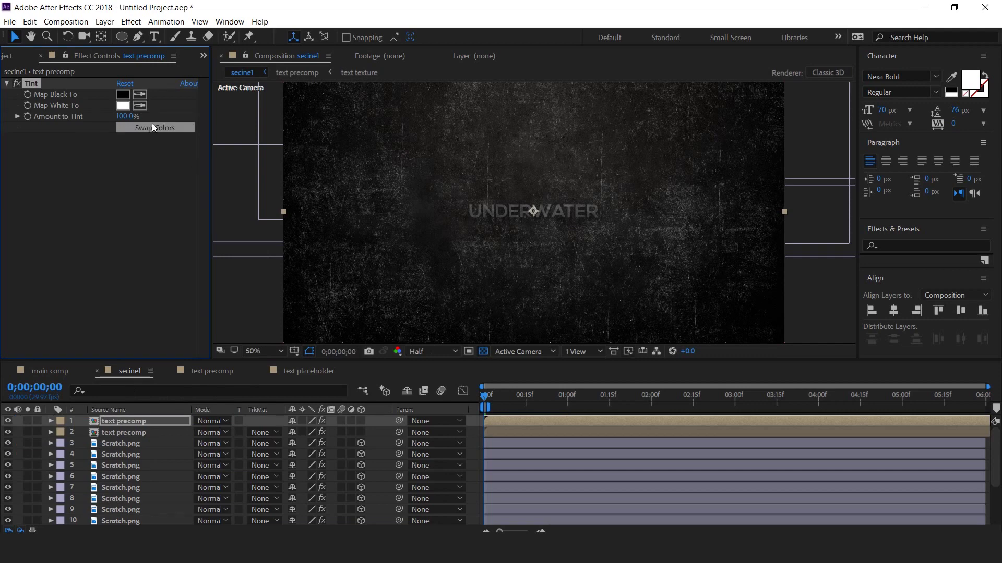
click(152, 128)
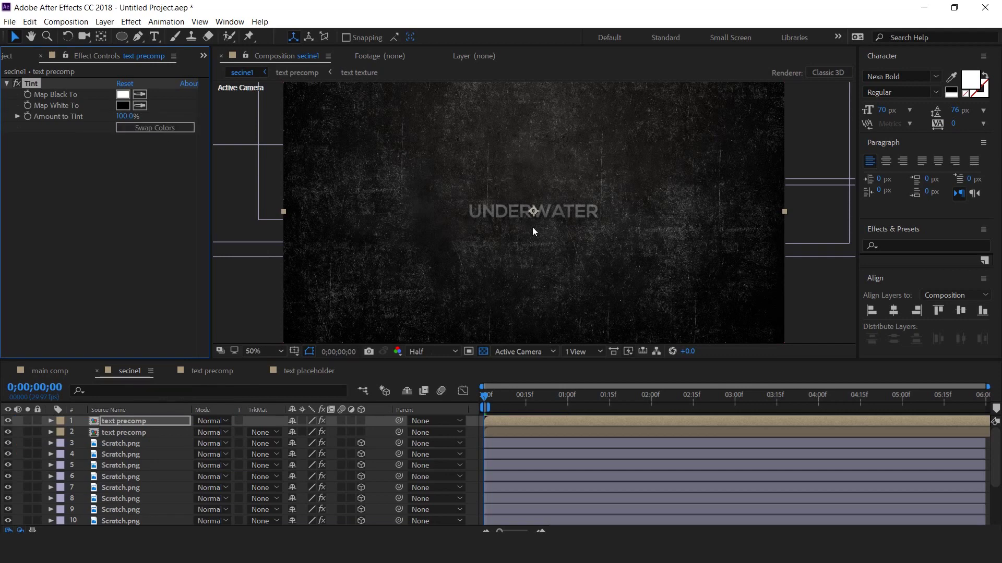
Add Matte Choker with Geometric Softness 1 at 6.0, Choke 1 at 85 and Gray Level Softness 1 at 70%.
key(ctrl+space)
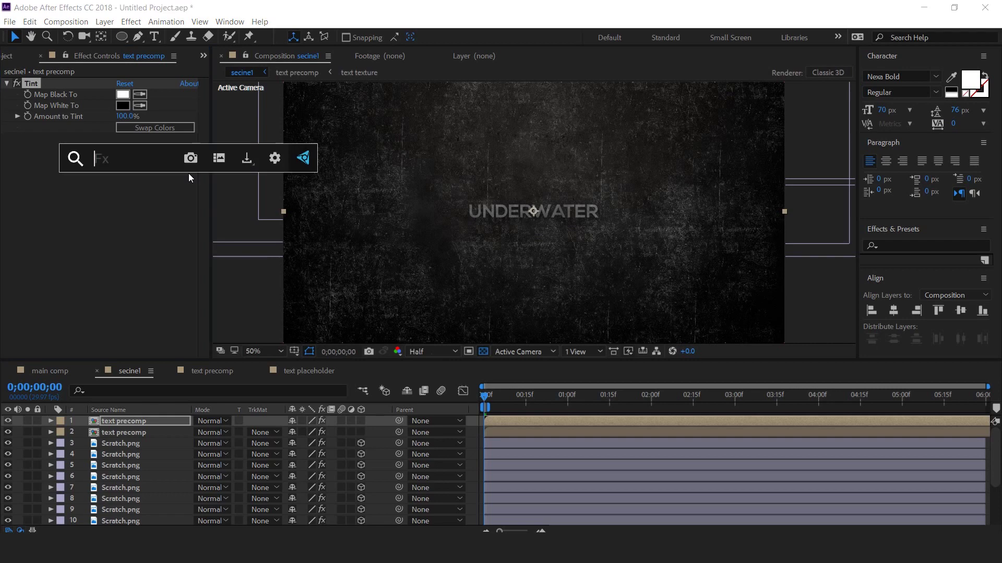
text(matt)
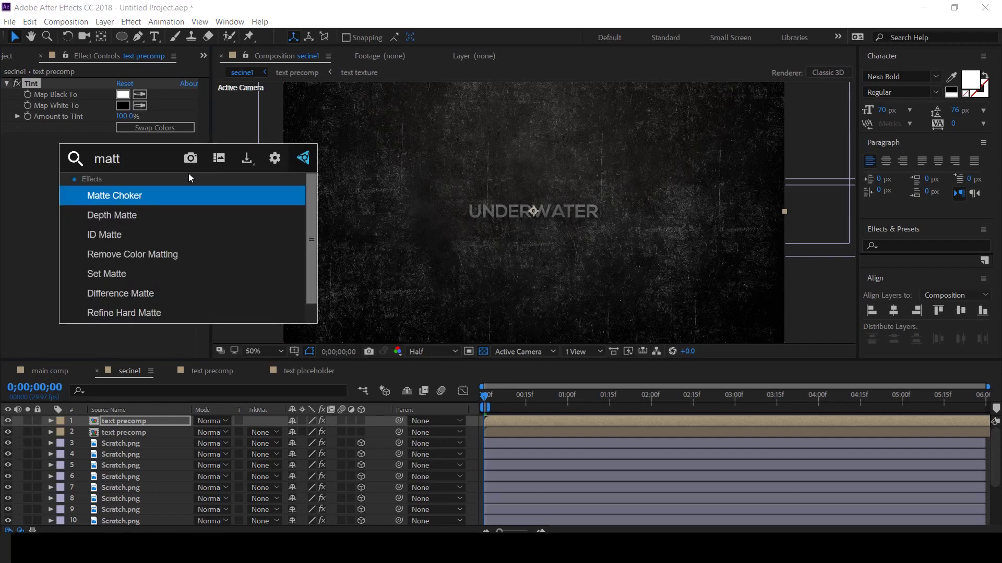
key(Return)
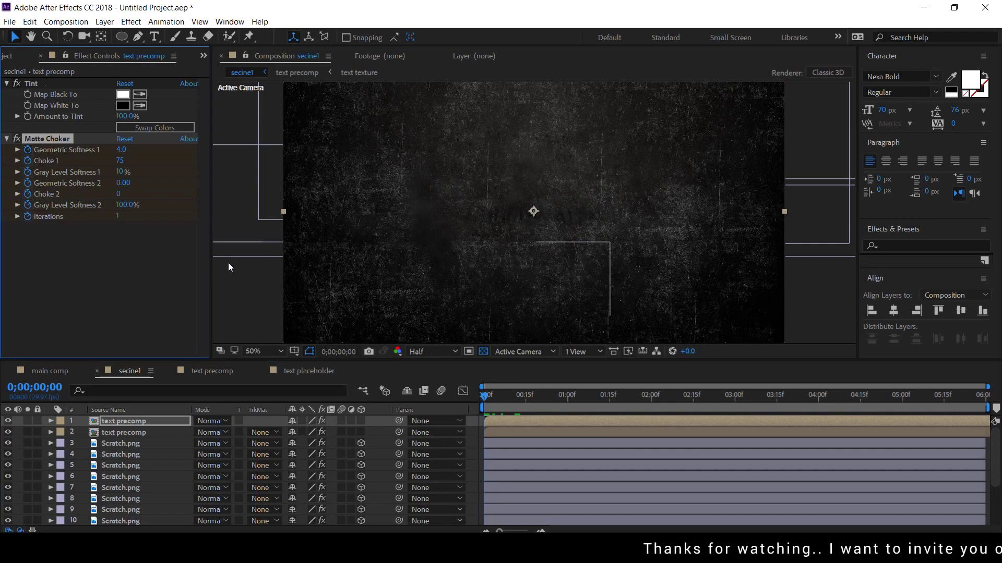
click(122, 150)
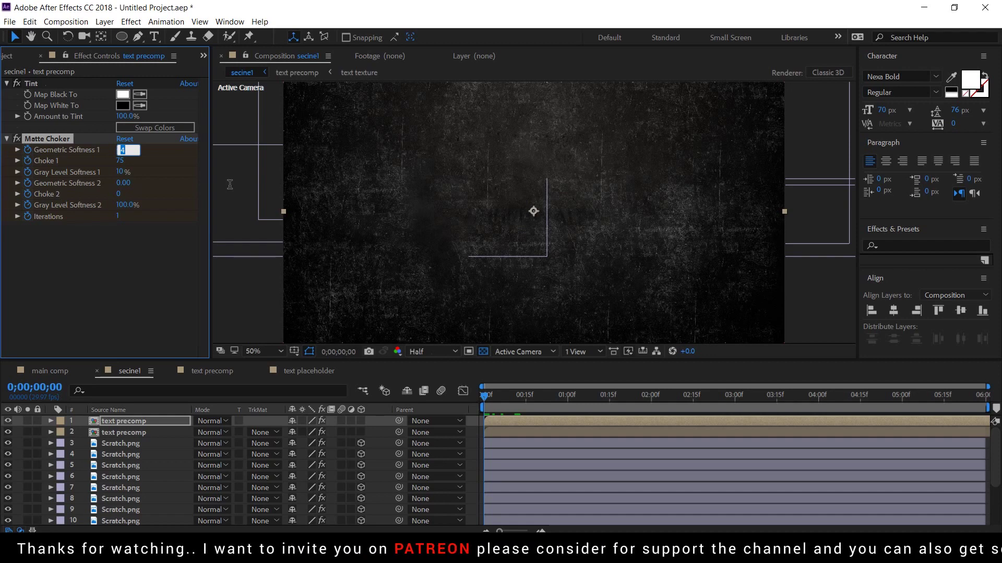
text(6)
key(Return)
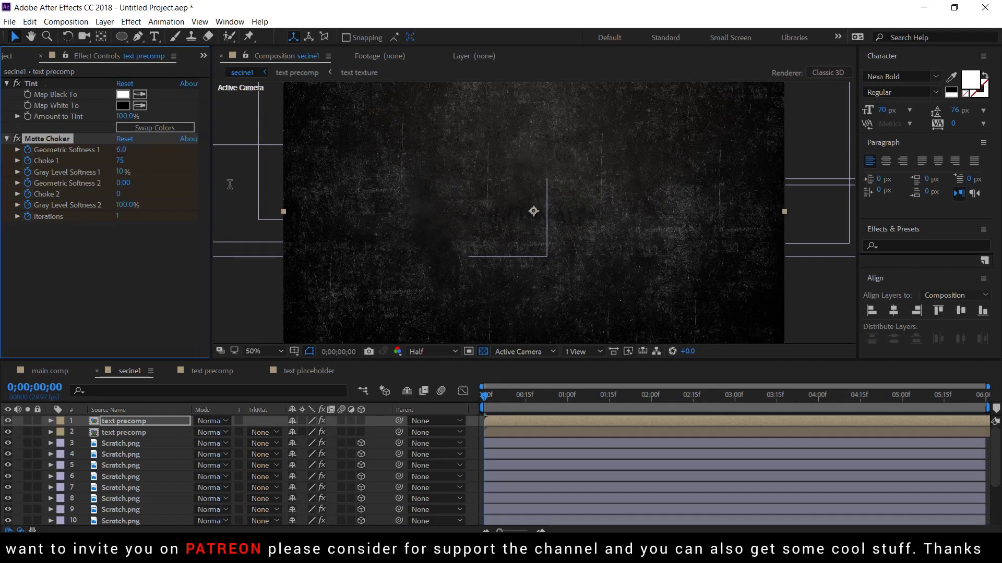
click(121, 161)
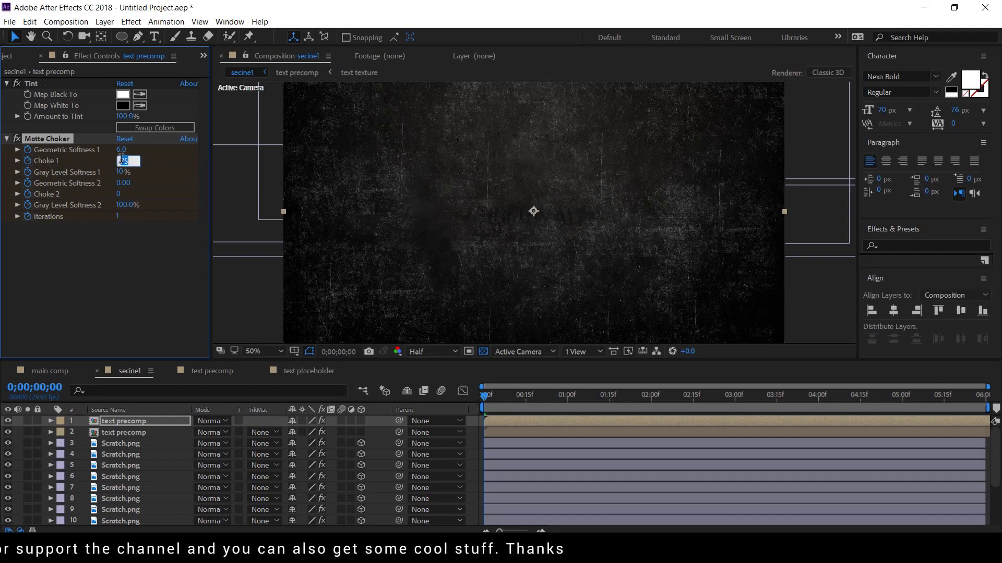
text(35)
key(Return)
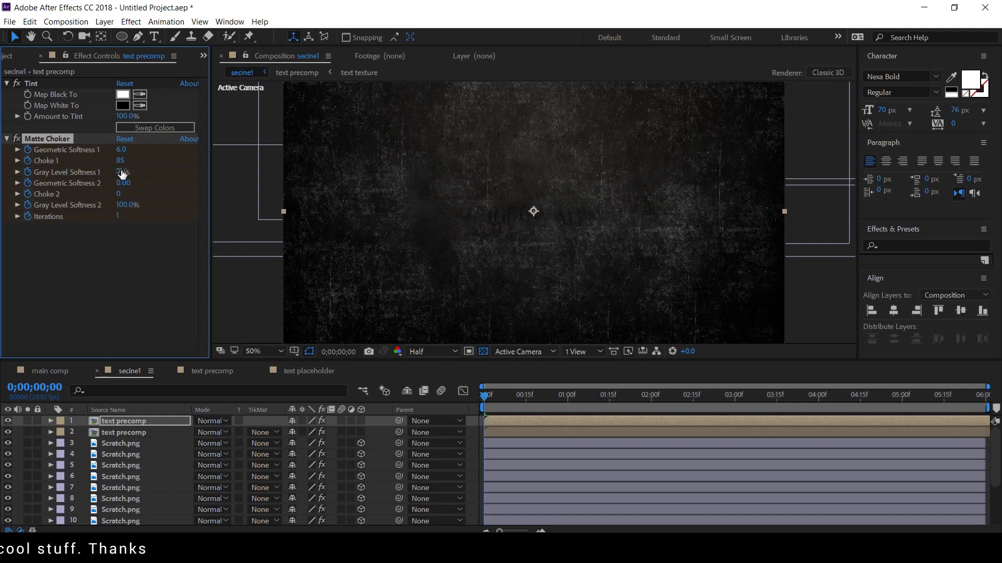
click(120, 172)
text(70)
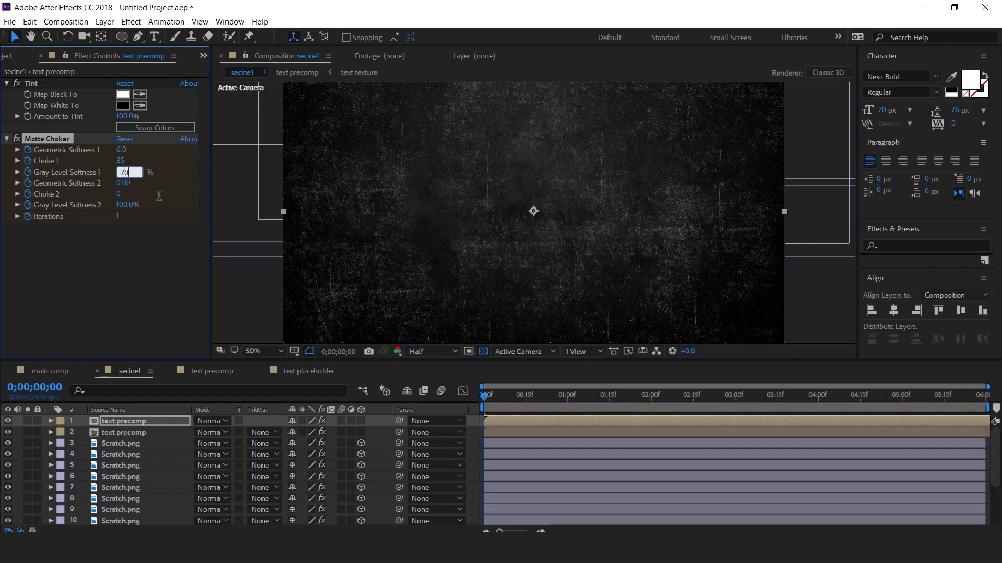
key(Return)
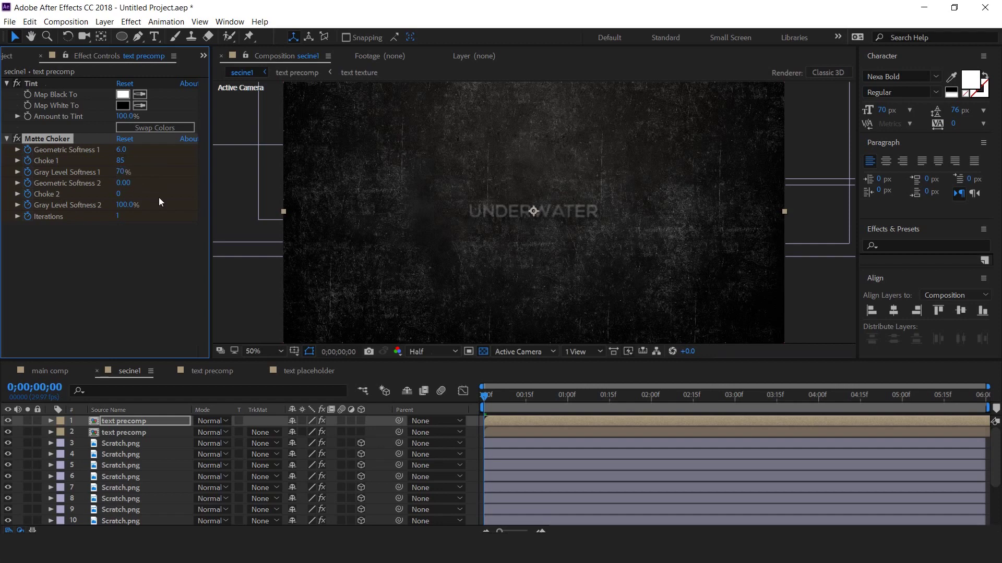
Set Geometric Softness 2 to 6.50, Choke 2 to -100 and Iterations to 2.
drag(122, 187, 128, 182)
text(6.5)
key(Return)
drag(112, 194, 101, 194)
click(127, 191)
text(-100)
key(Return)
click(119, 215)
text(2)
key(Return)
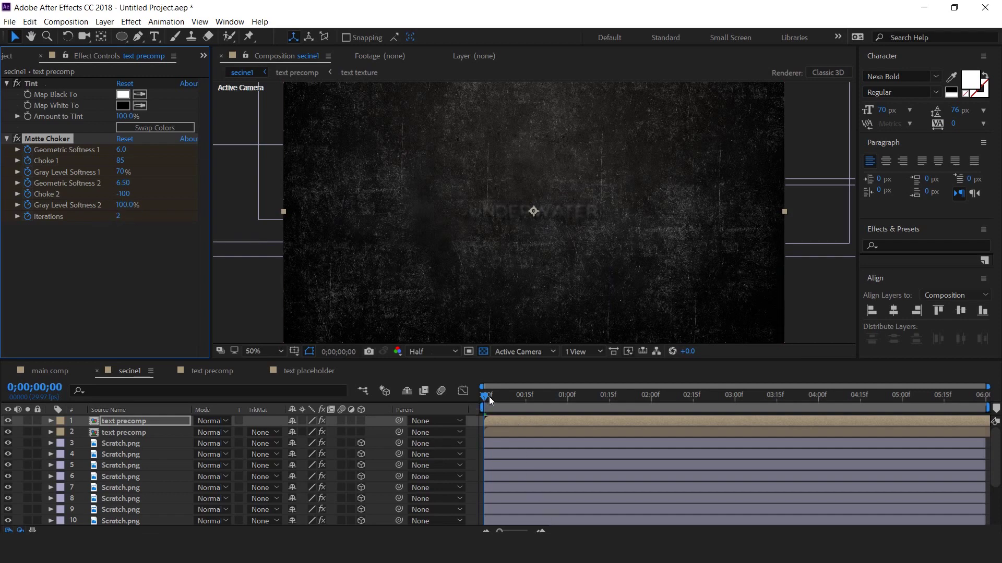
drag(487, 395, 571, 399)
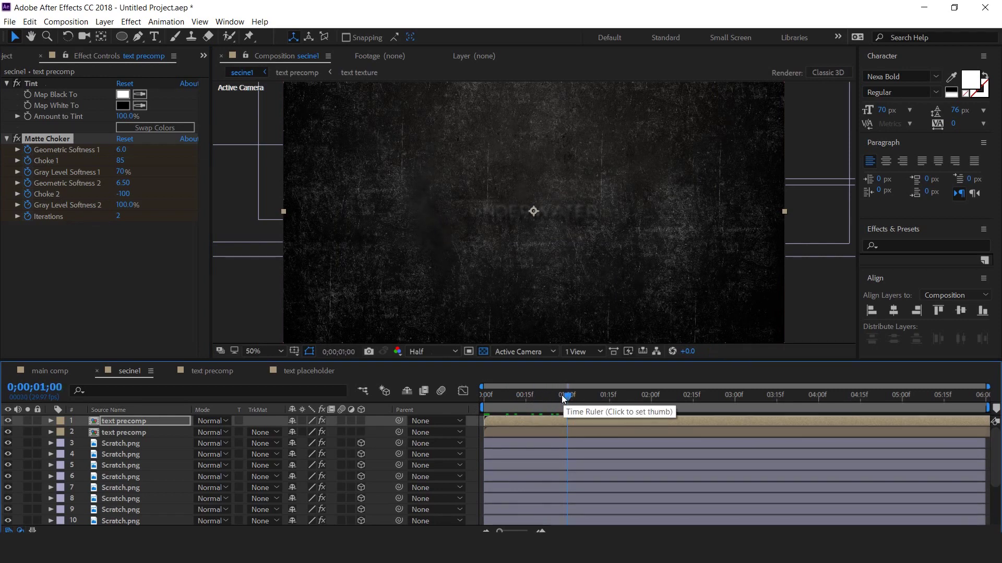
At one second, set Geometric Softness 1 to 0.0, Choke 1 to -35 and Gray Level Softness 1 to 0%.
click(121, 150)
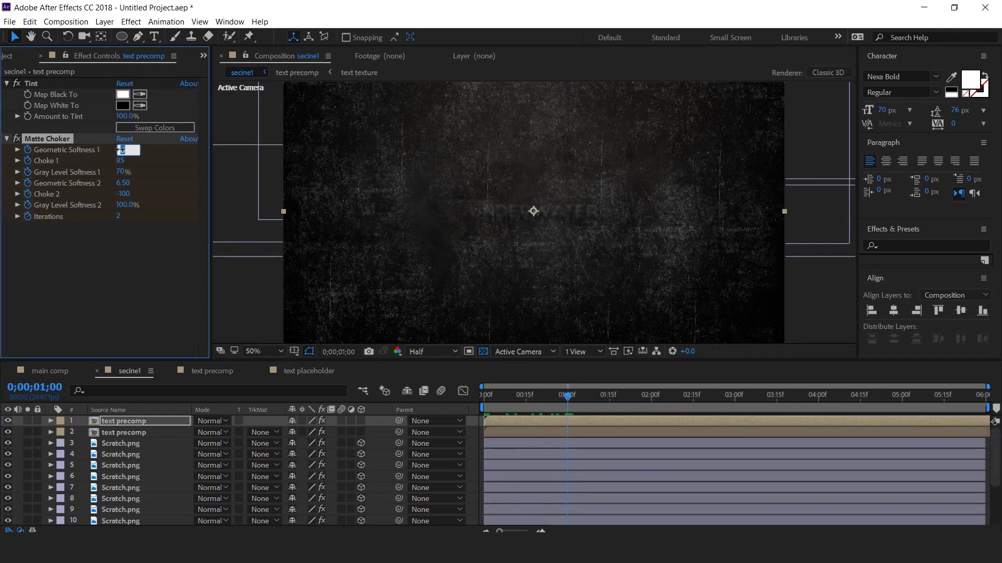
text(0)
key(Return)
drag(121, 163, 50, 162)
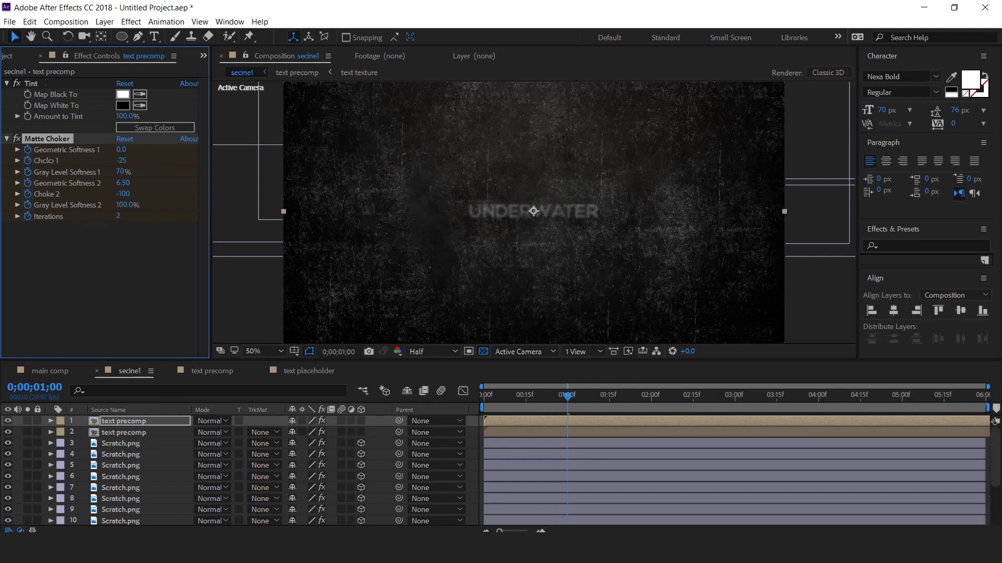
click(123, 161)
text(-35)
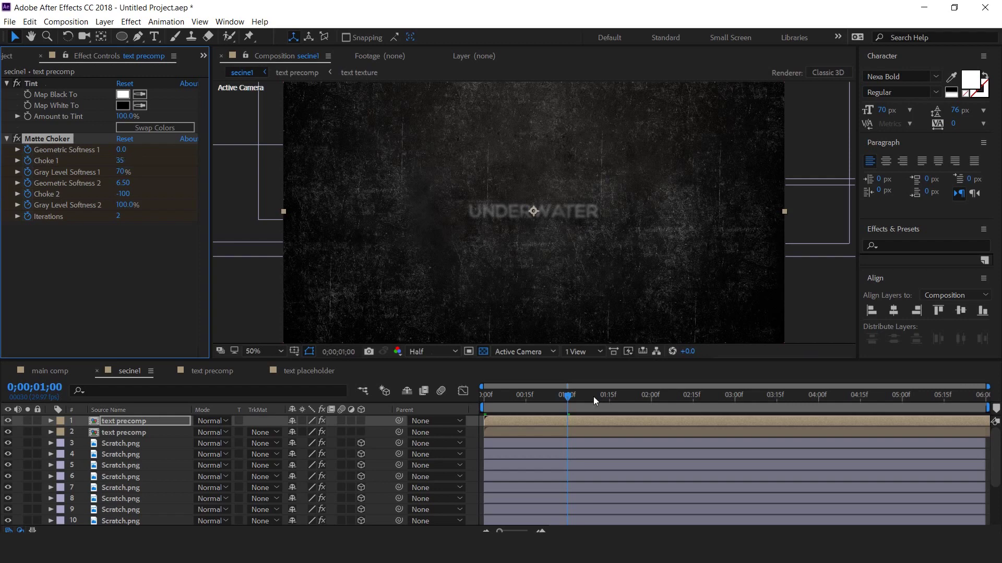
key(Return)
click(123, 172)
text(0)
key(Return)
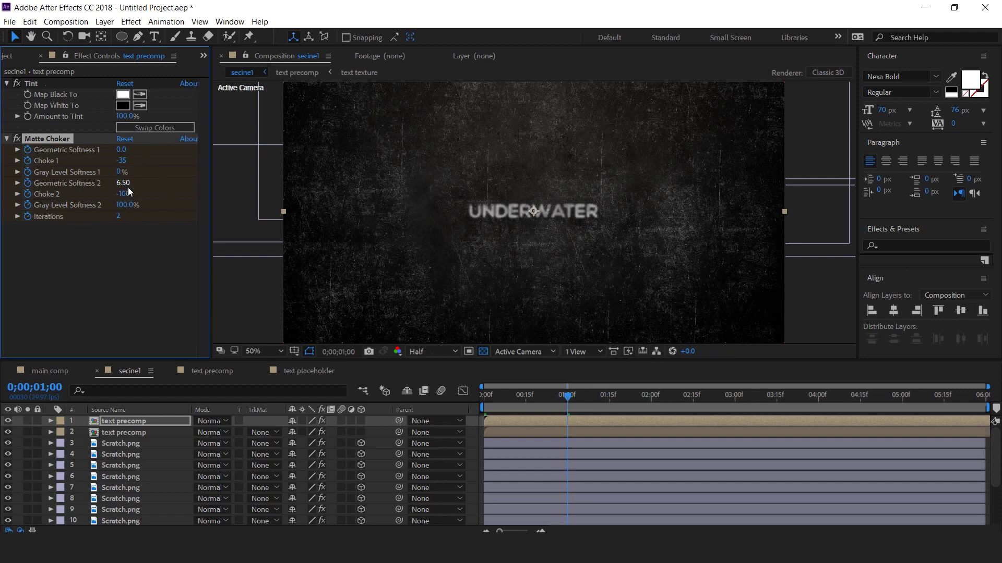
Set Geometric Softness 2 to 1.60 and Choke 2 to -125.
drag(127, 186, 94, 186)
click(121, 182)
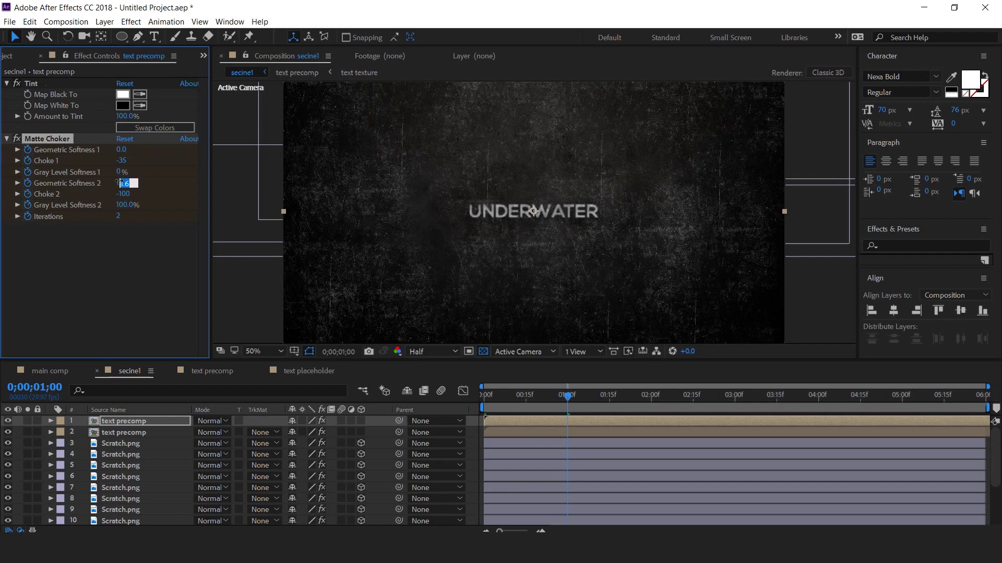
click(139, 228)
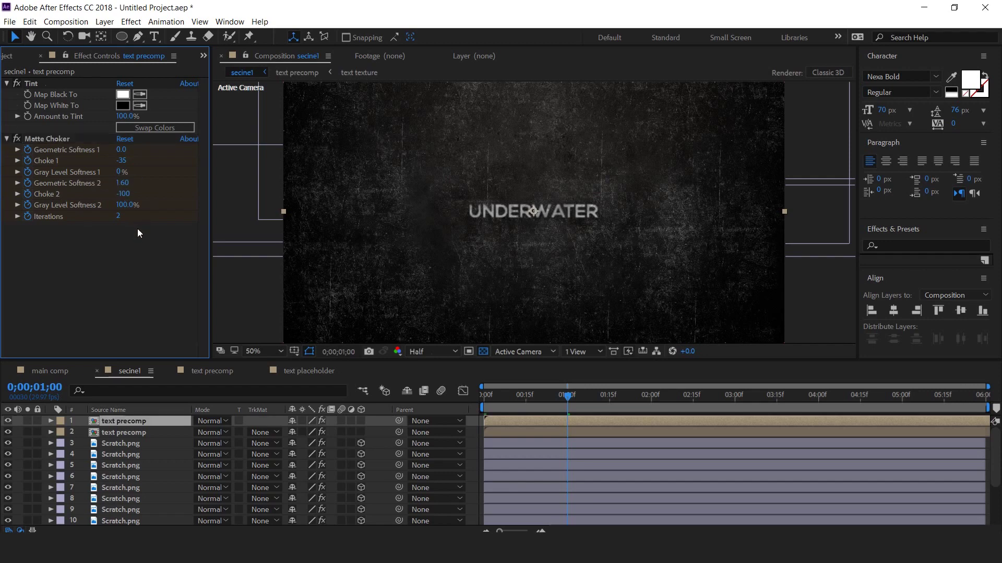
click(124, 195)
text(-125)
key(Return)
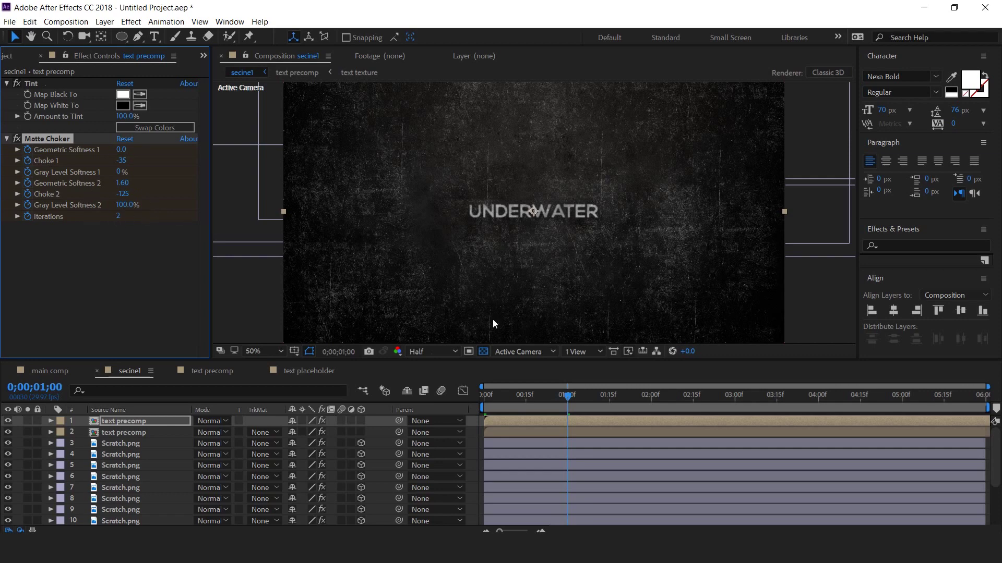
Preview the text reveal from the start and check the title at one second.
drag(568, 399, 483, 399)
key(space)
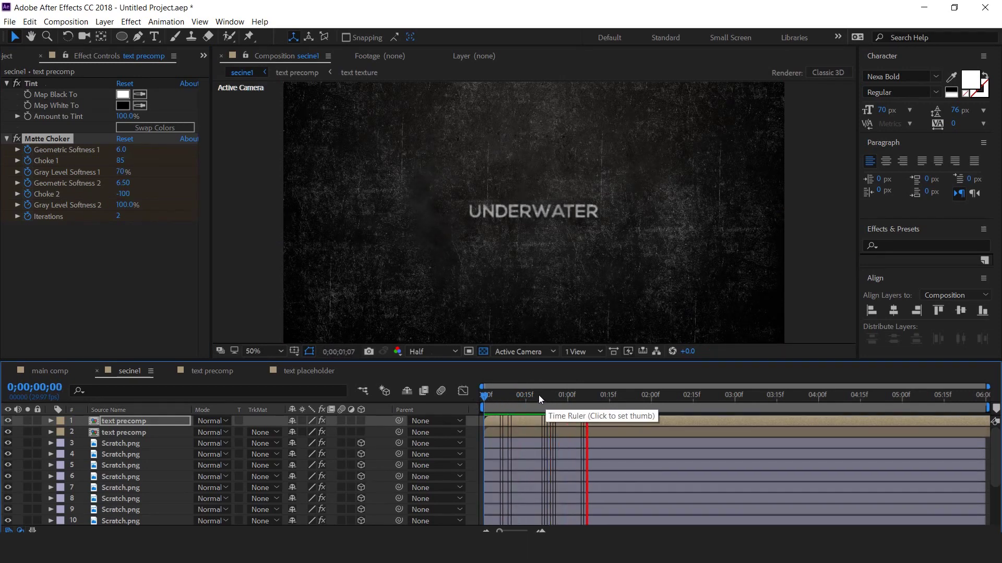
drag(539, 396, 580, 404)
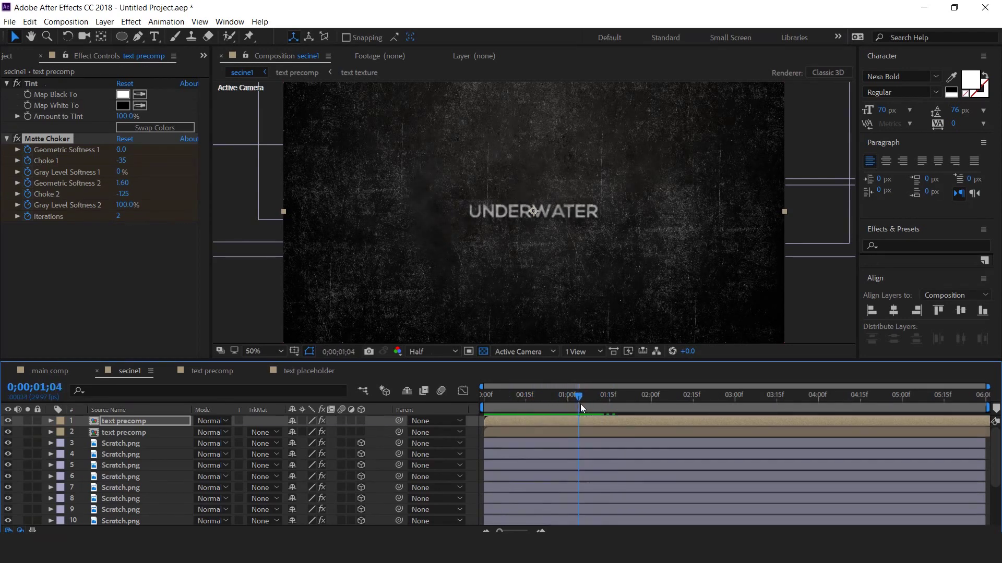
click(127, 423)
Apply Glow to the text precomp with Radius 145, Threshold 61% and Intensity 1.5.
key(ctrl+space)
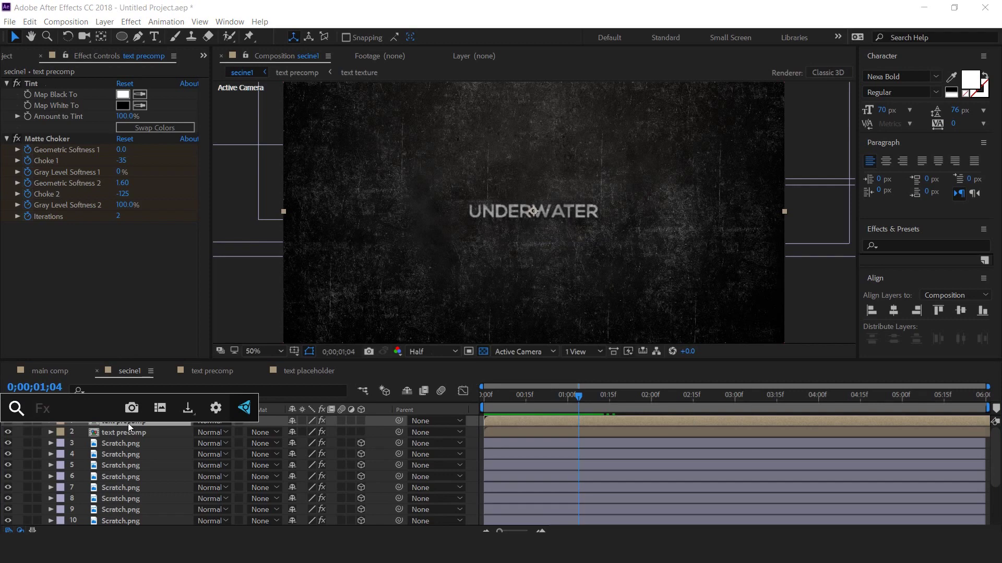
text(glow)
key(Return)
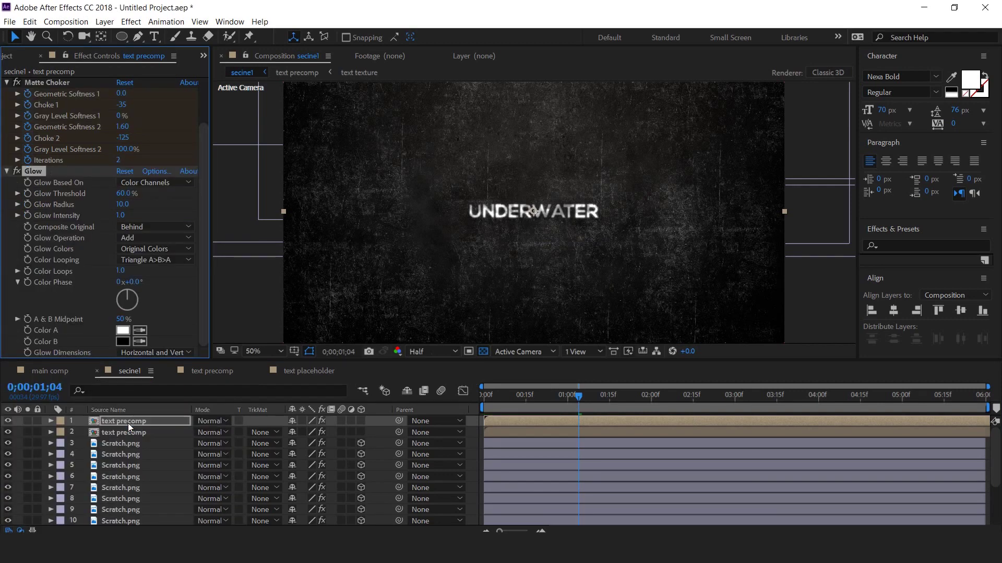
click(120, 207)
text(145)
key(Return)
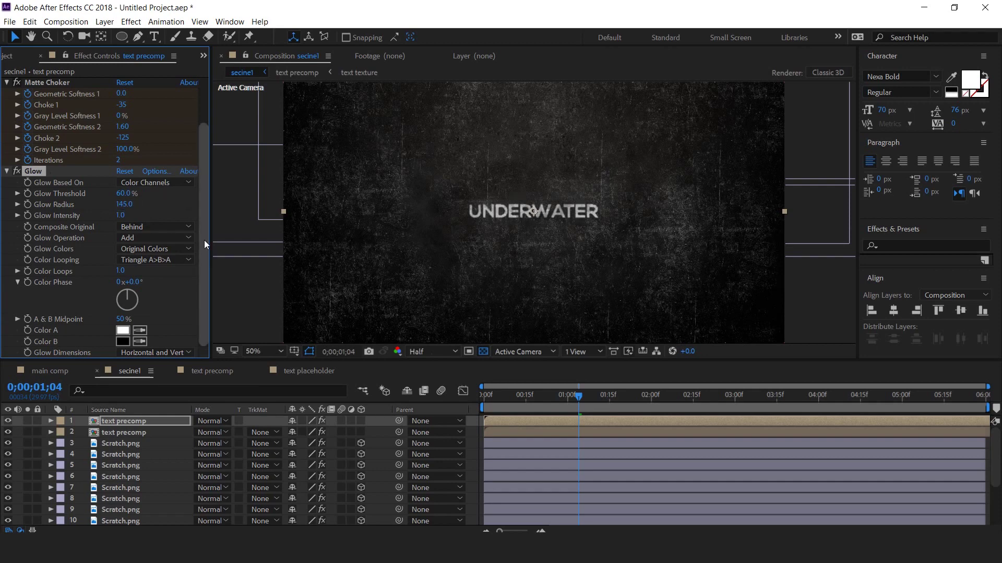
drag(127, 193, 133, 205)
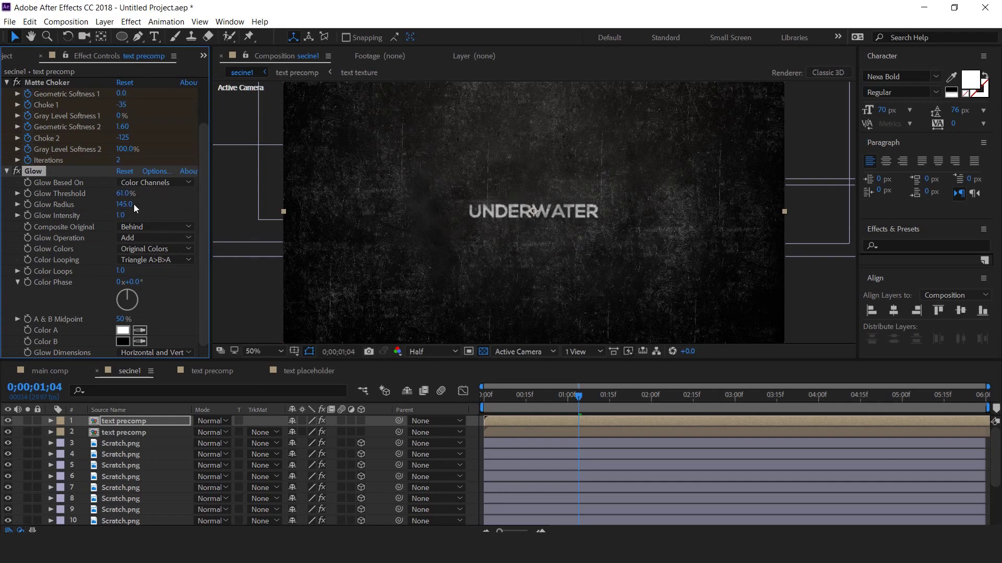
click(122, 215)
text(1.5)
key(Return)
Make both text precomps 3D and push one closer to the camera using 2 Views.
scroll(615, 230, down, 1)
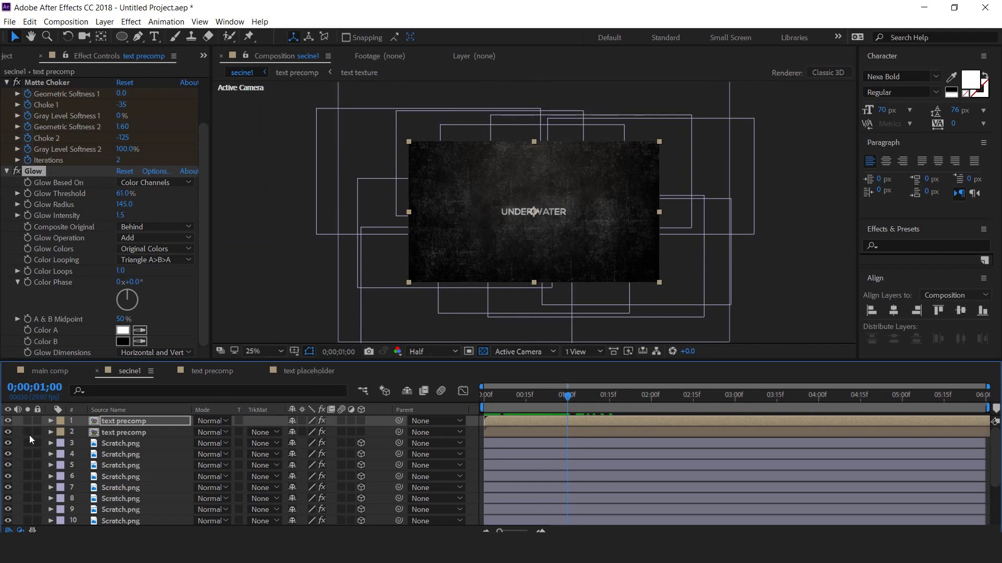
ctrl+click(118, 433)
click(361, 420)
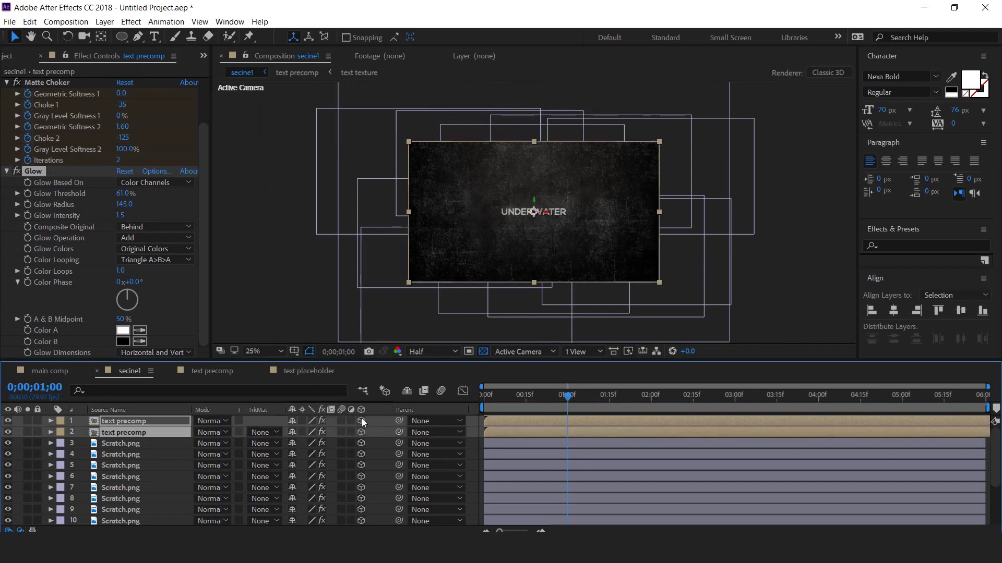
click(582, 351)
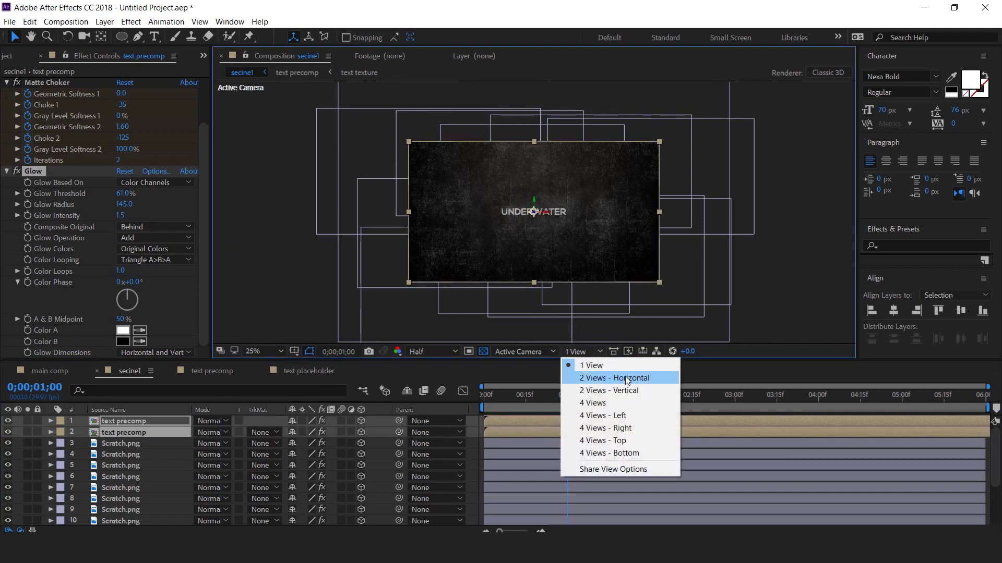
click(626, 378)
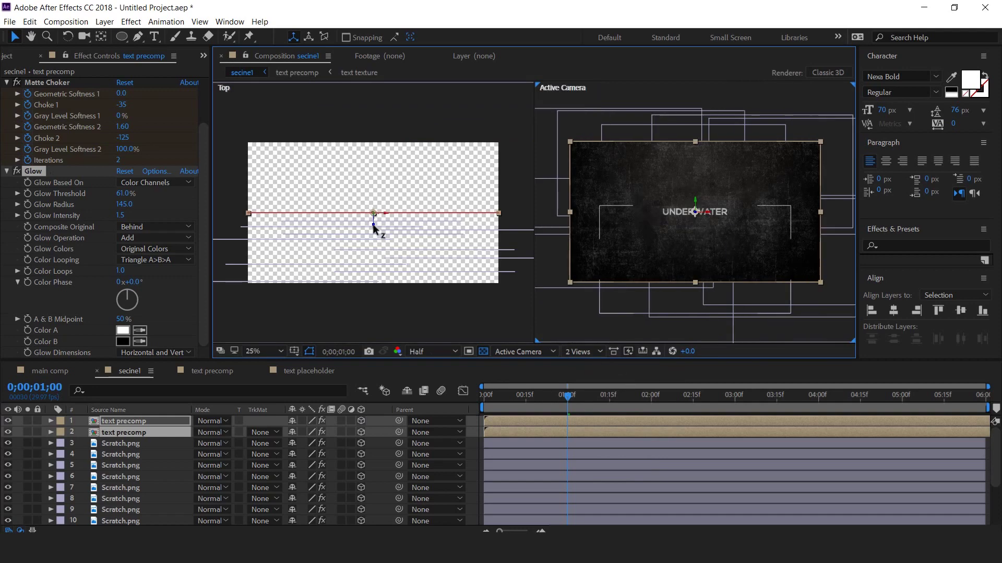
drag(374, 226, 374, 239)
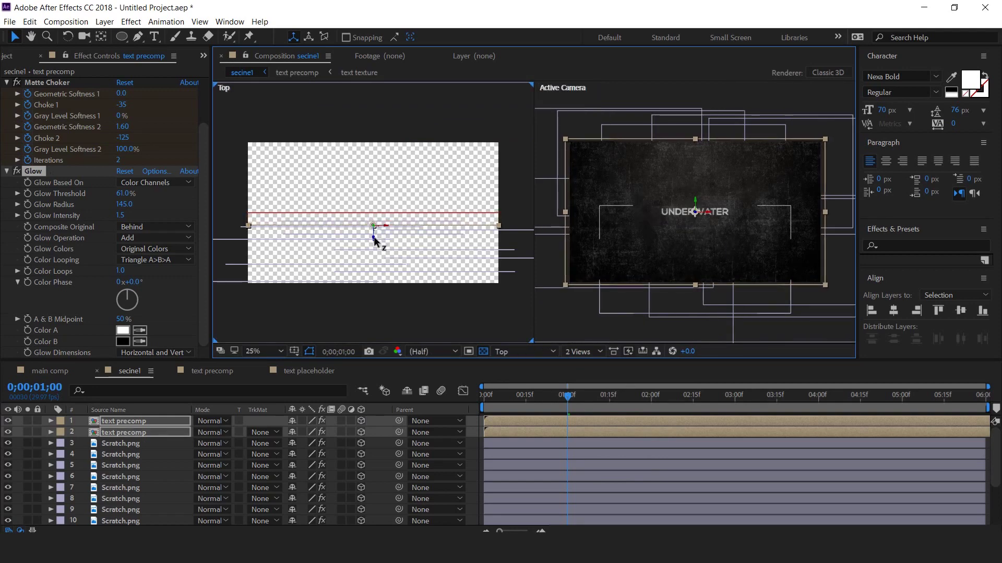
drag(374, 238, 374, 237)
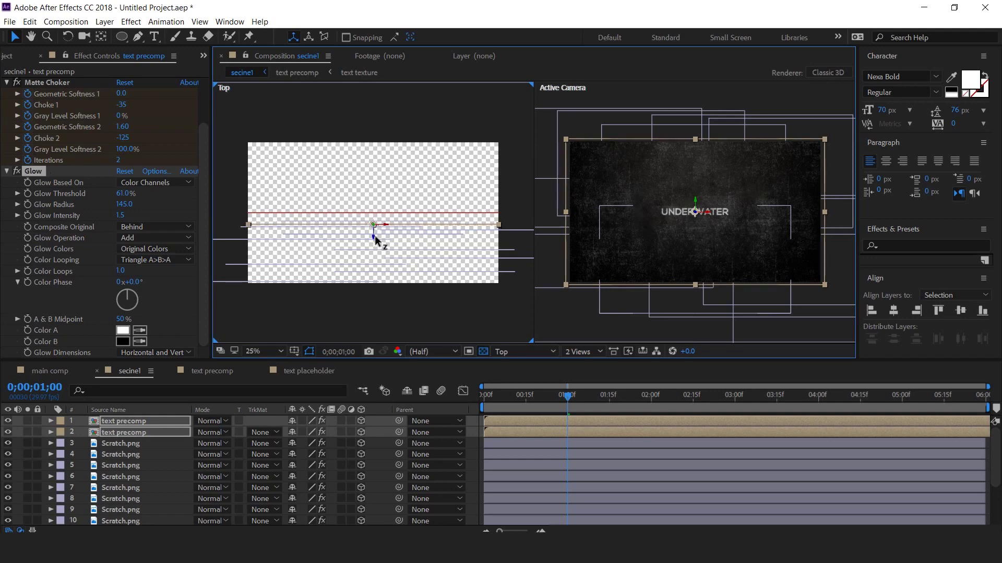
click(420, 245)
click(579, 352)
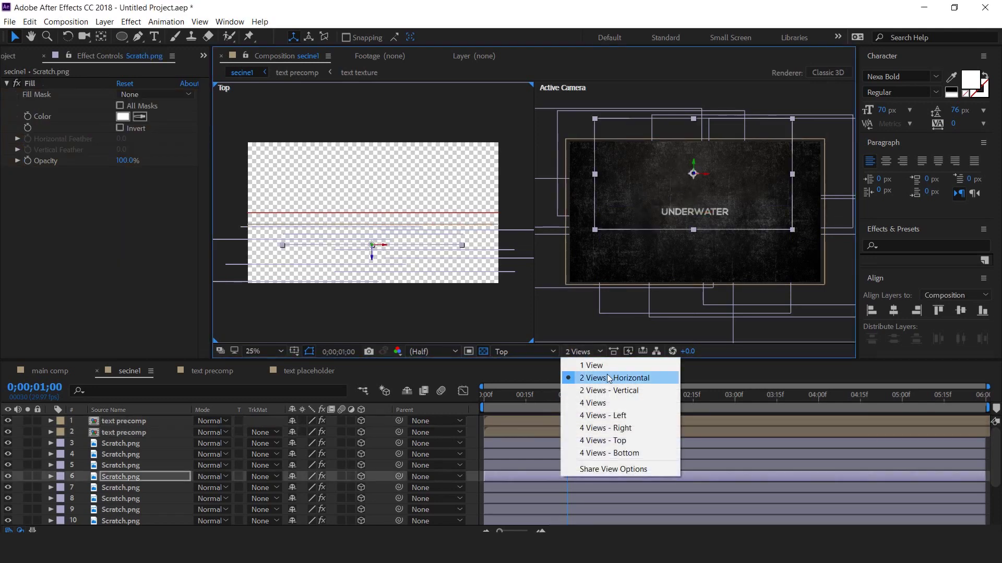
click(602, 366)
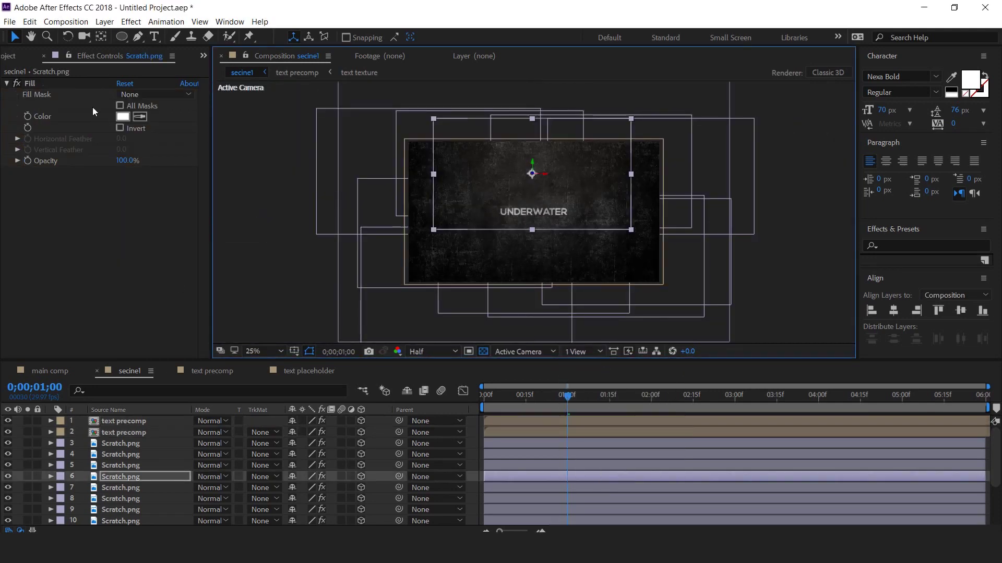
Add Dust particle.mov as the top layer, blended in Screen mode.
click(11, 56)
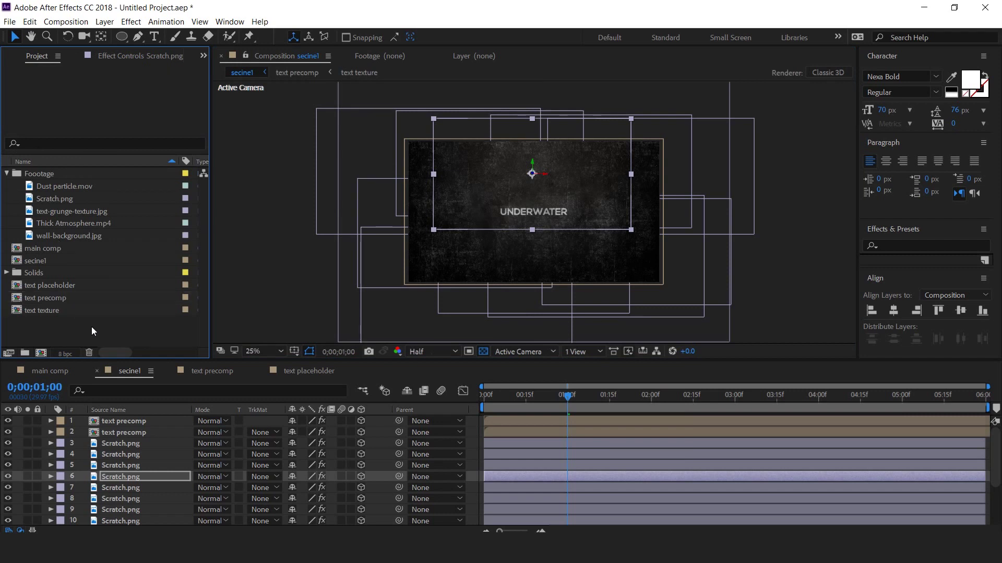
click(48, 187)
drag(31, 188, 120, 421)
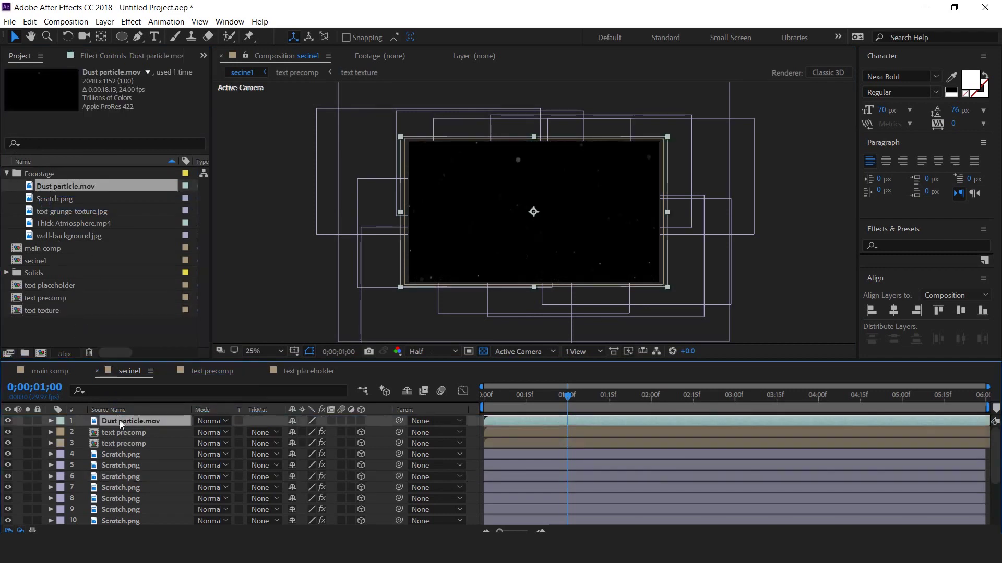
click(222, 420)
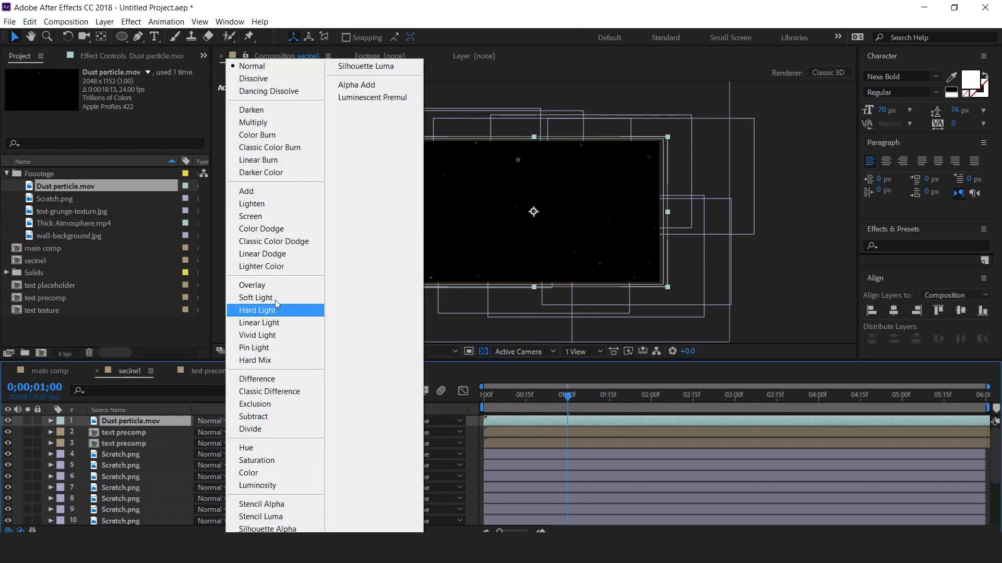
click(255, 216)
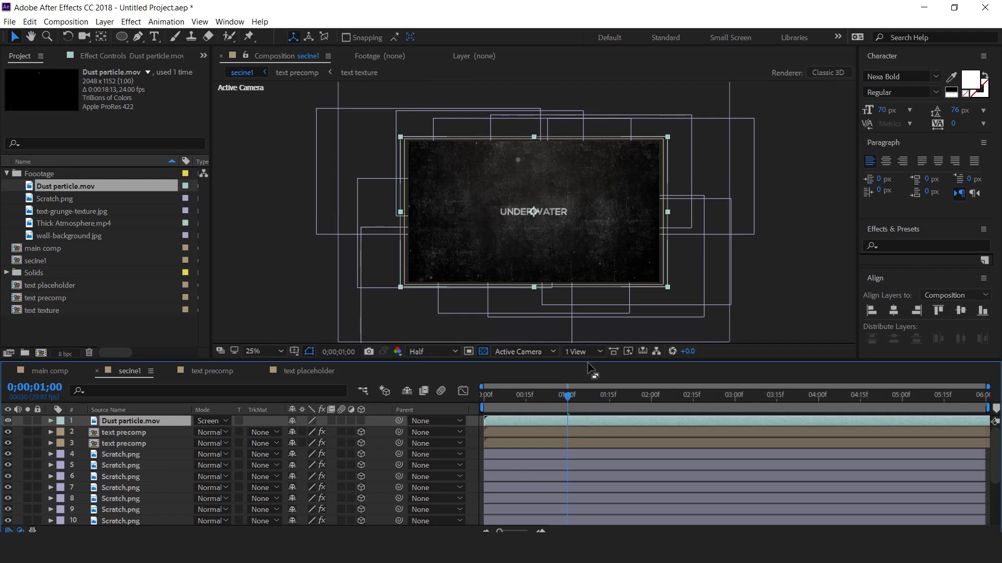
Review the result at 00;22 and select Thick Atmosphere.mp4 in the Project panel.
click(524, 400)
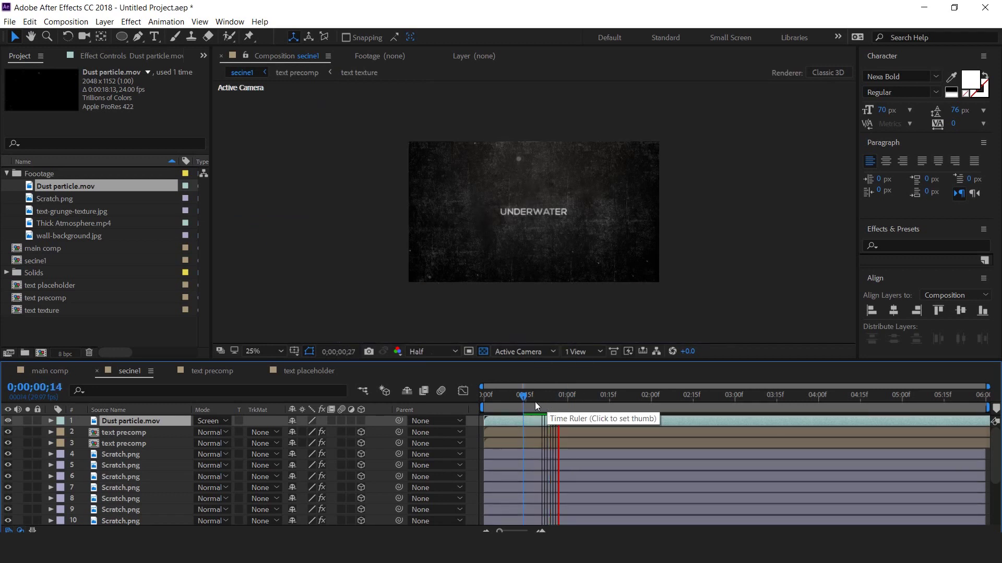
key(space)
drag(562, 396, 544, 397)
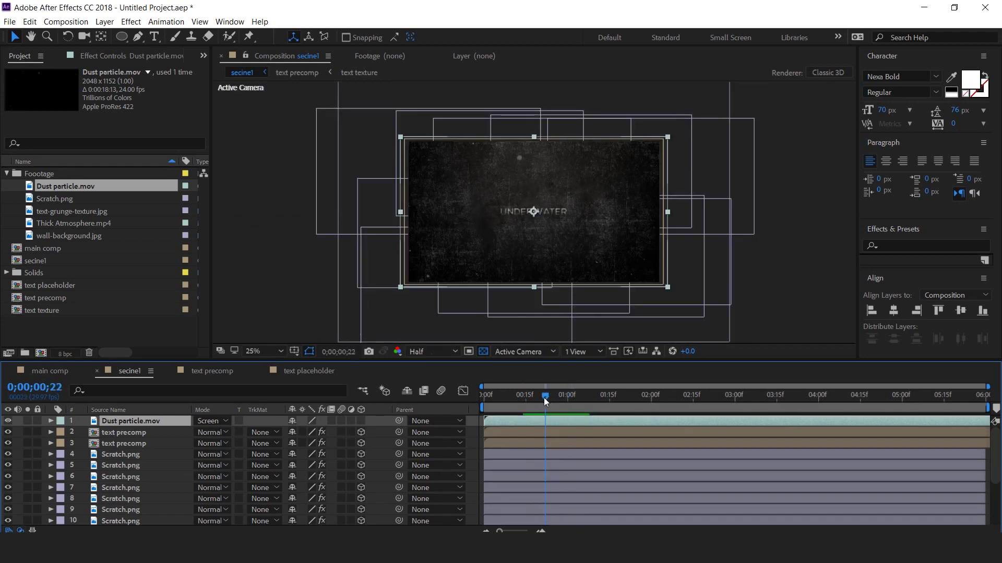
click(80, 223)
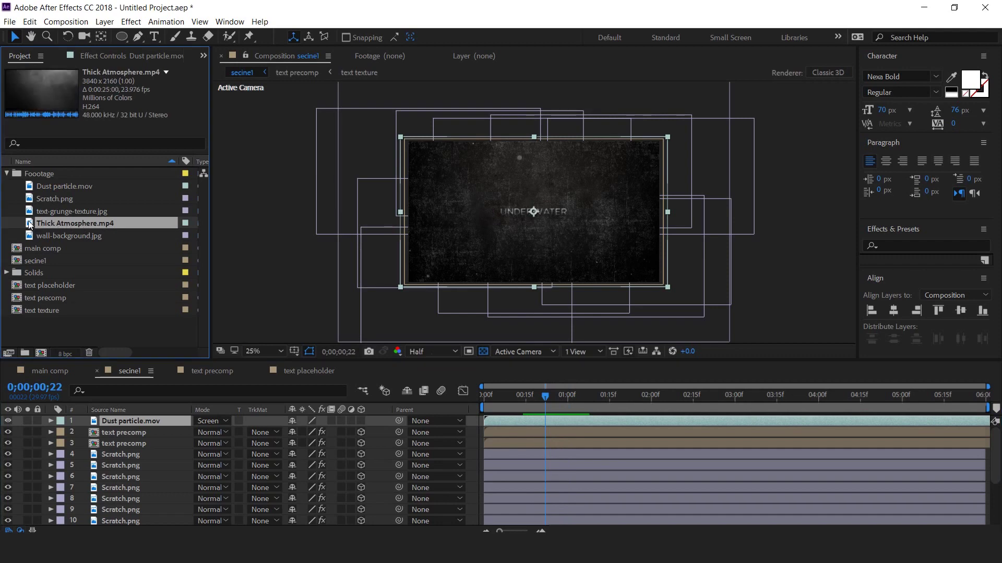
Place Thick Atmosphere.mp4 as the top layer in Screen mode.
drag(30, 224, 123, 415)
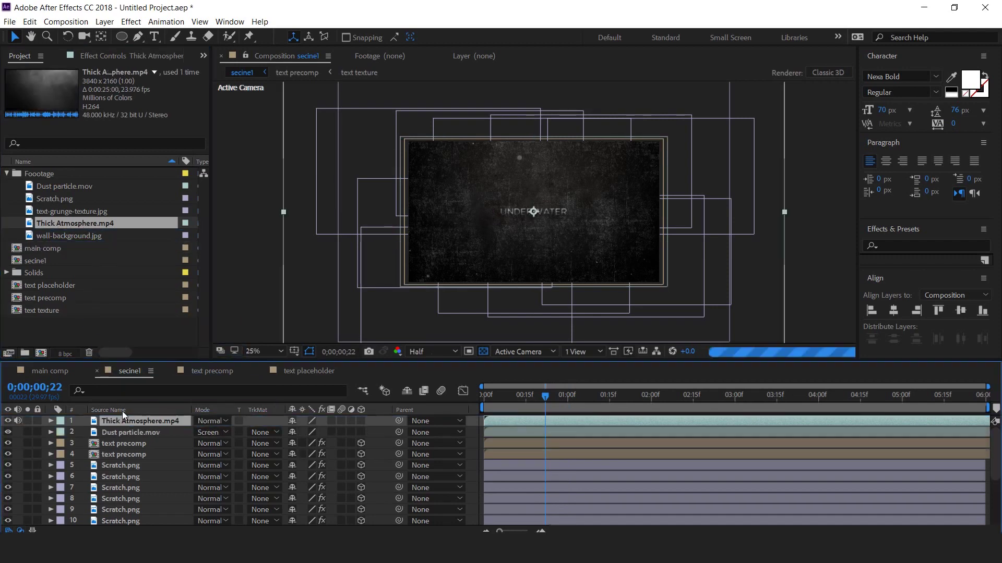
click(212, 421)
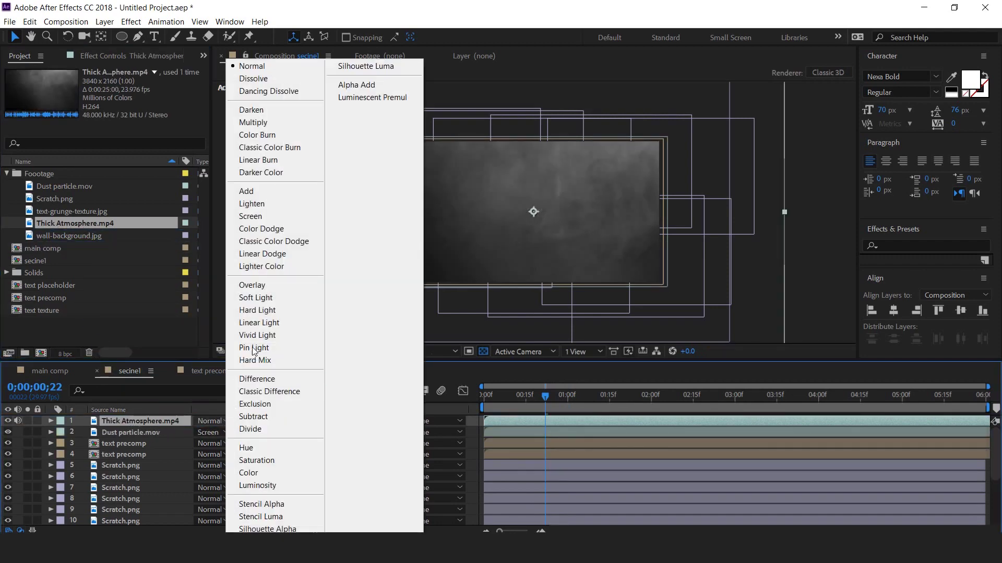
click(250, 216)
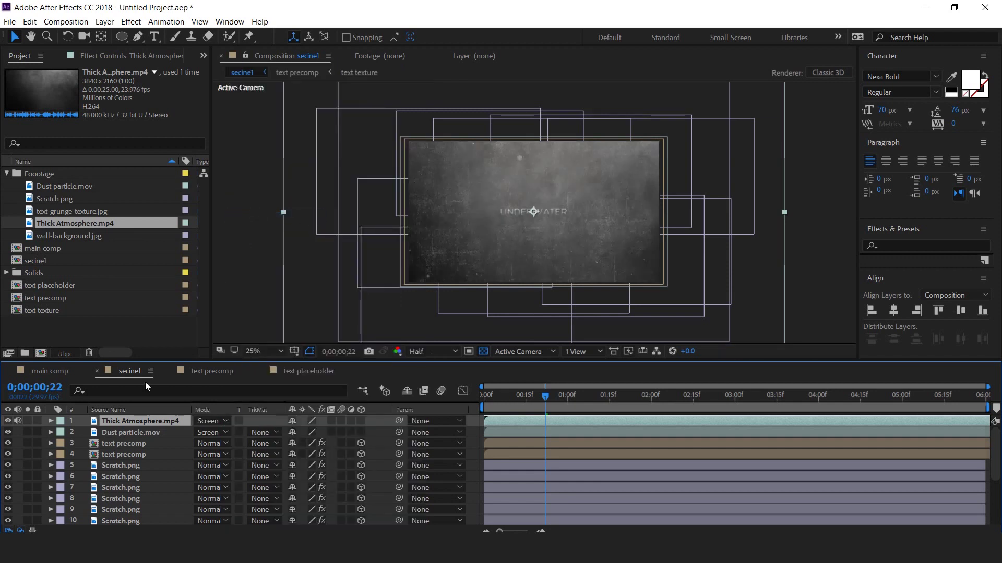
Apply Gaussian Blur to Thick Atmosphere with Blurriness 300.
key(ctrl+space)
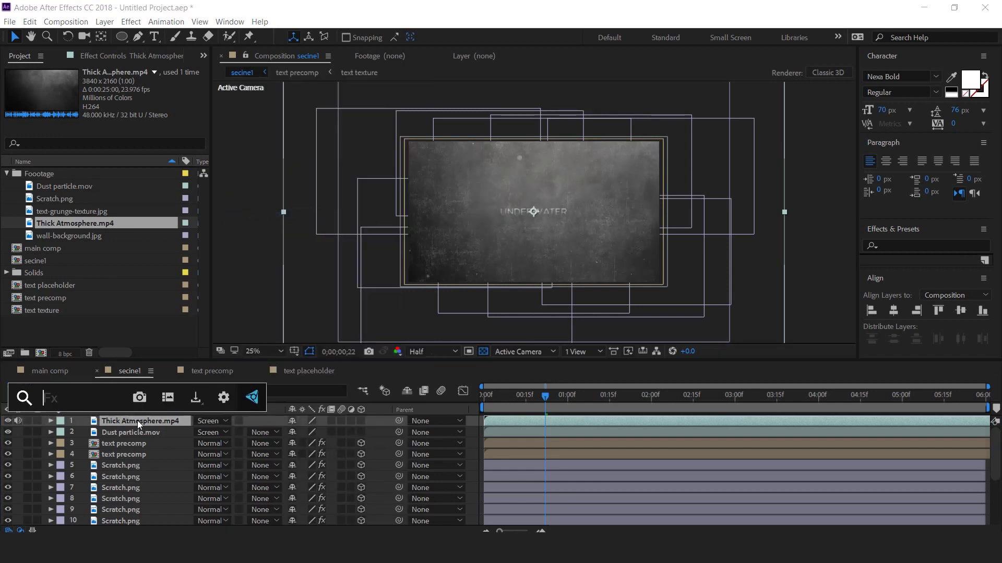
text(blur)
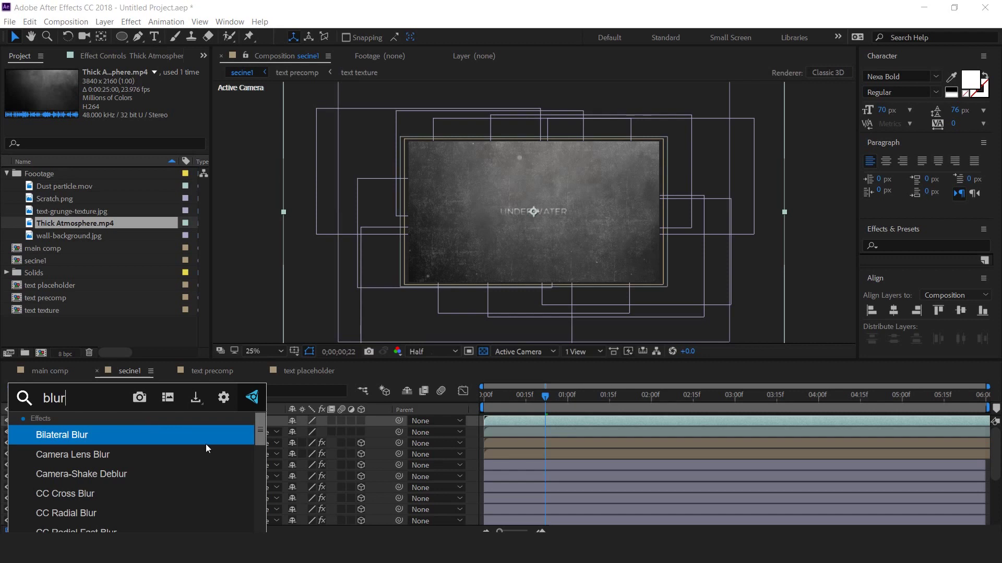
scroll(193, 459, down, 2)
click(156, 528)
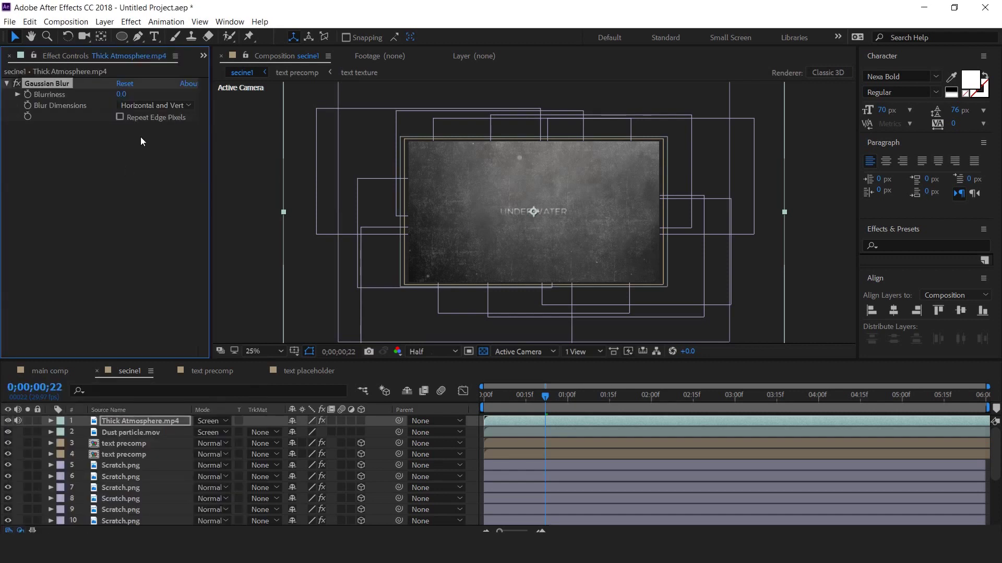
click(121, 95)
text(300)
key(Return)
Select the dust and atmosphere layers, zoom the viewer to 50% and move to 01;00.
click(158, 434)
ctrl+click(159, 423)
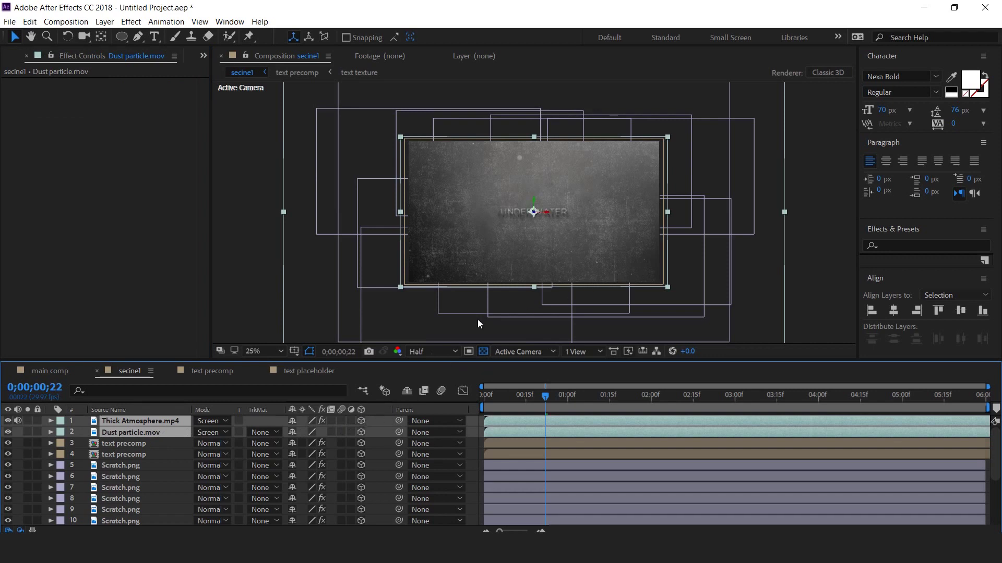
key(period)
key(period)
click(558, 214)
click(567, 395)
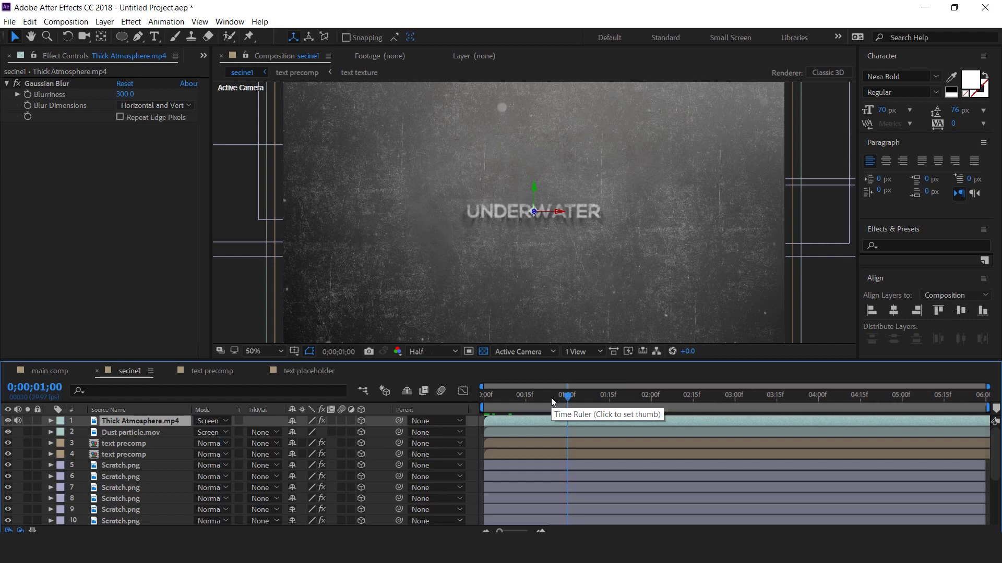
Add Small Dust Beams.mp4 as the top layer and resize it around the centre.
key(ctrl+0)
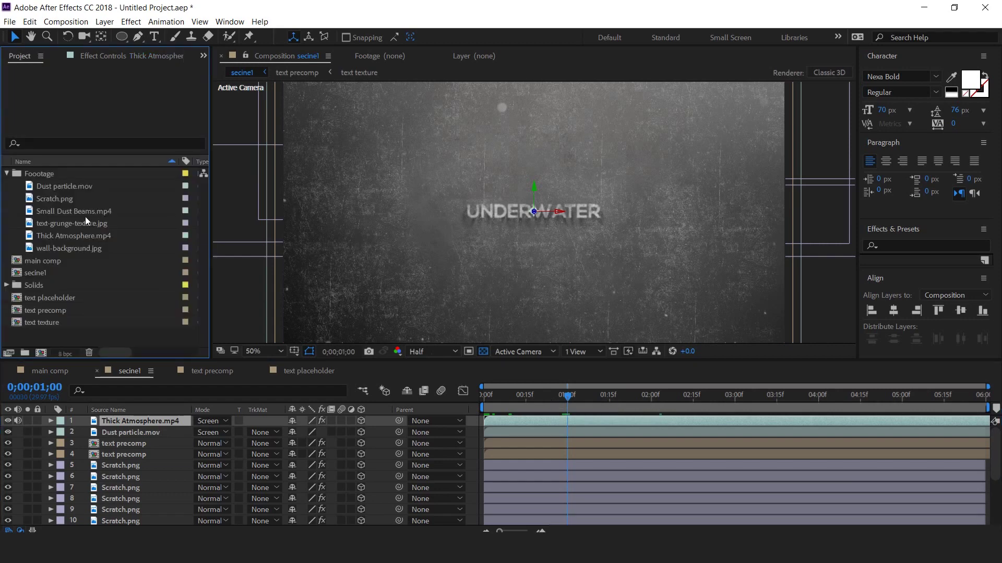
click(48, 210)
drag(48, 211, 134, 417)
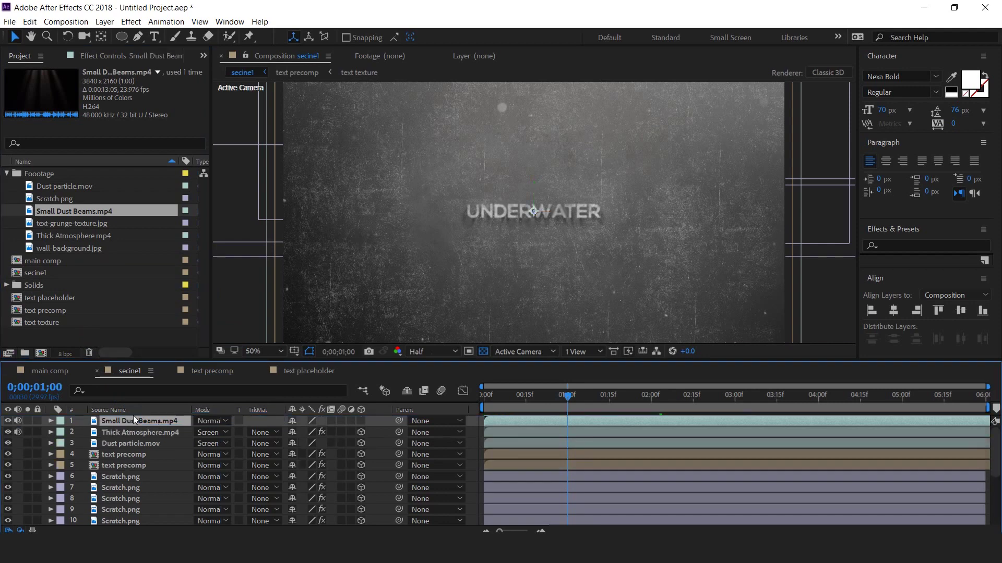
key(comma)
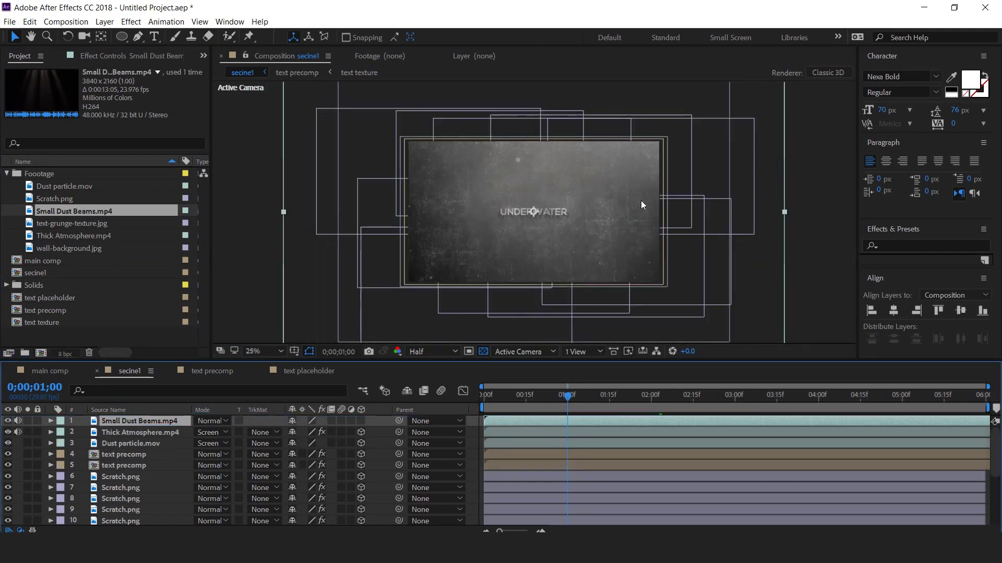
drag(784, 212, 673, 214)
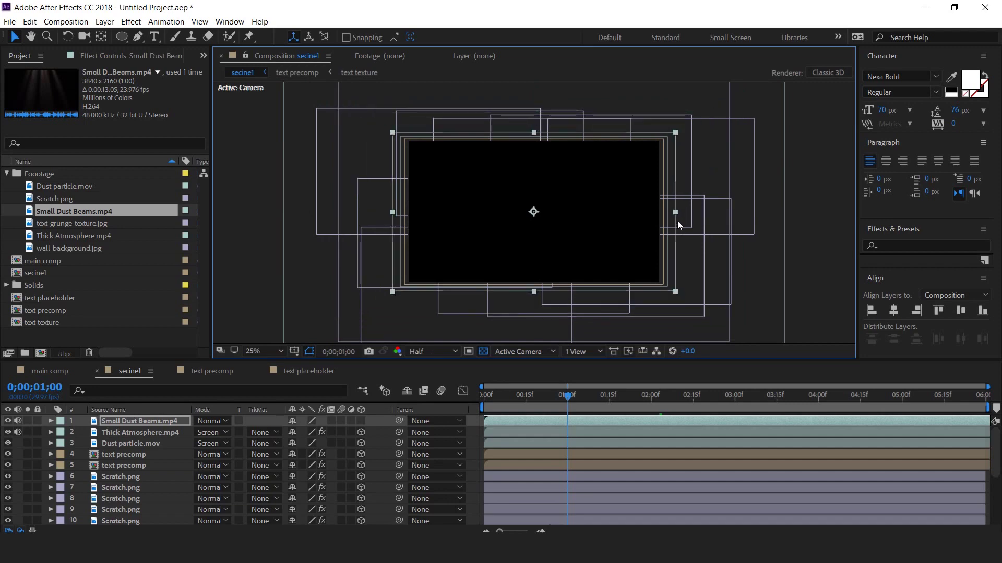
Blend Small Dust Beams in Screen mode at 30% opacity.
click(215, 424)
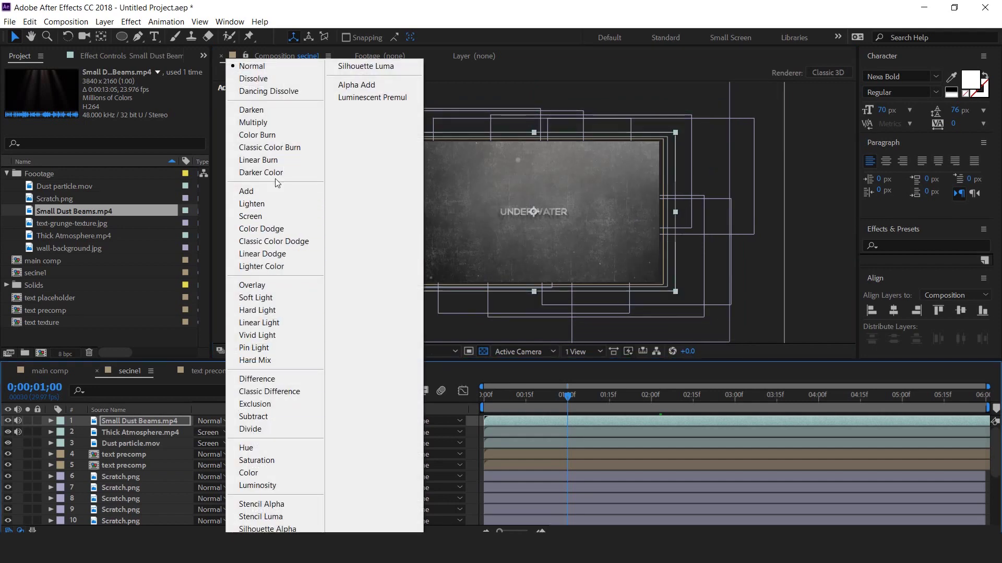
click(251, 216)
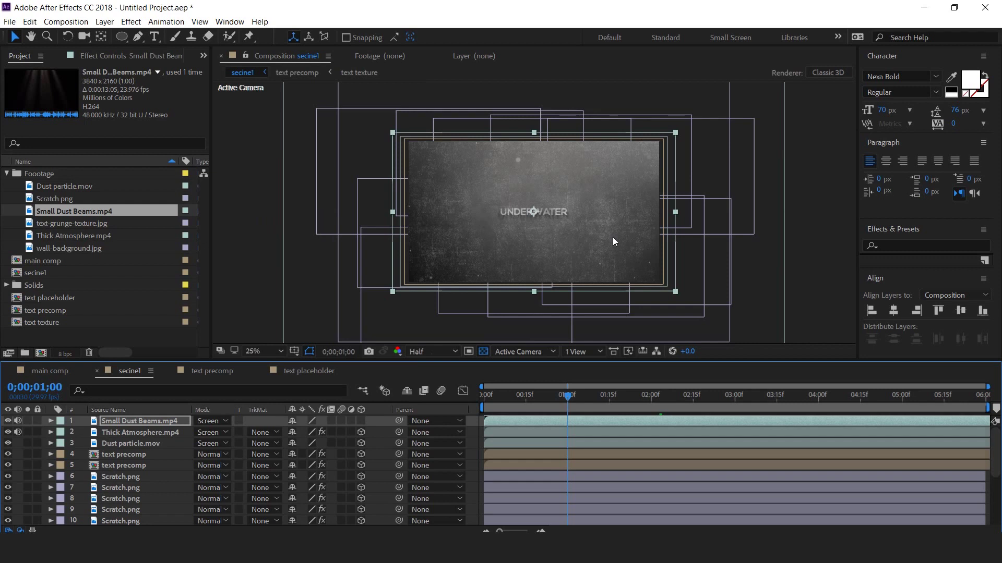
click(533, 395)
key(t)
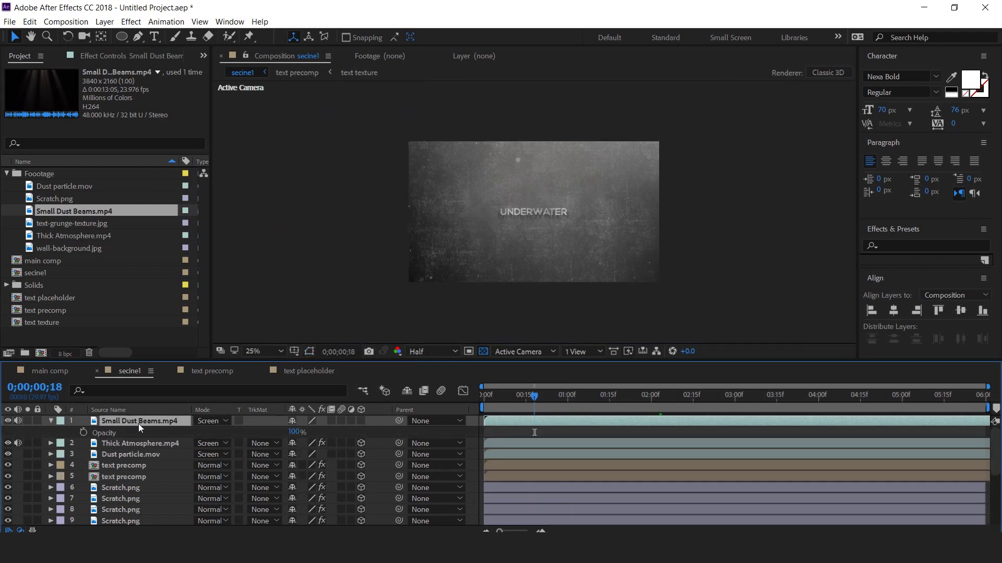
click(293, 432)
text(30)
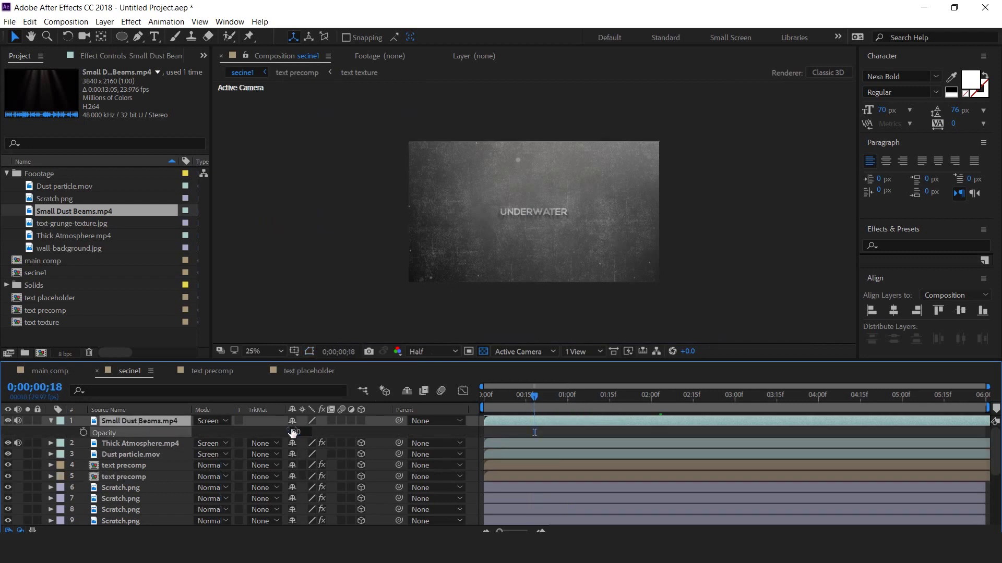
key(Return)
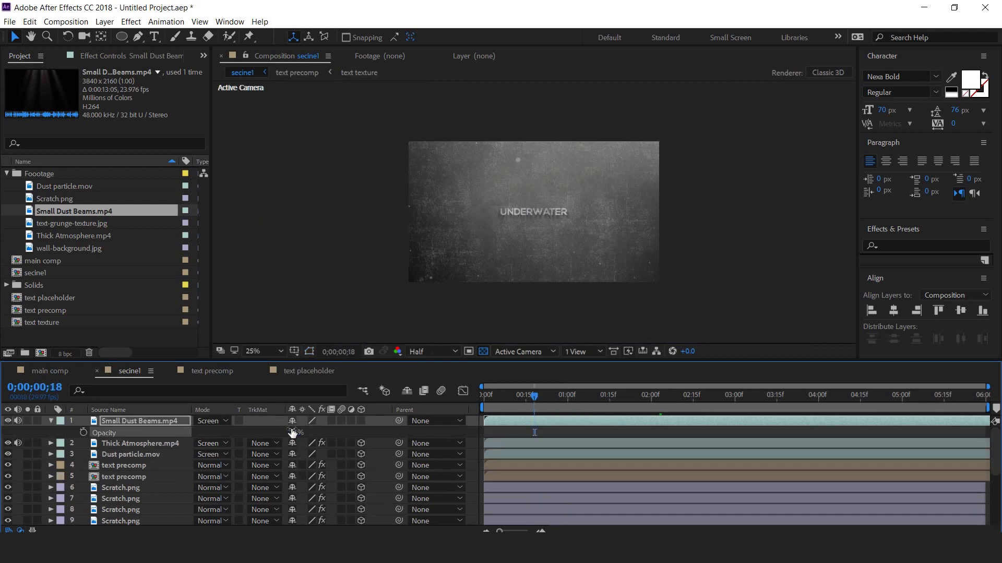
Preview the comp, toggling the dust beams layer on and off to compare, then scrub to 01;07.
click(50, 421)
key(space)
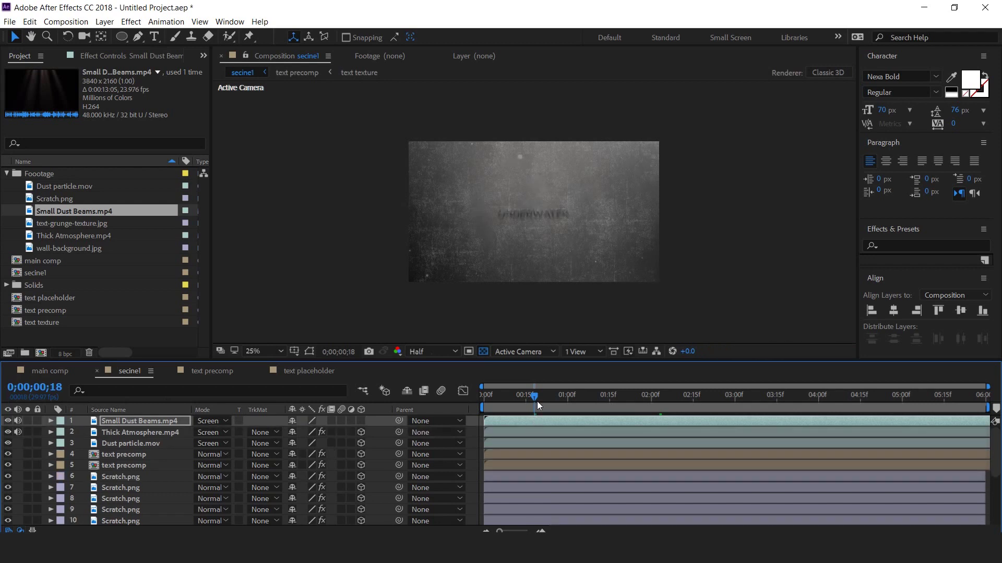
mouse_move(536, 396)
mouse_down()
mouse_move(558, 396)
mouse_move(540, 396)
mouse_up()
click(8, 421)
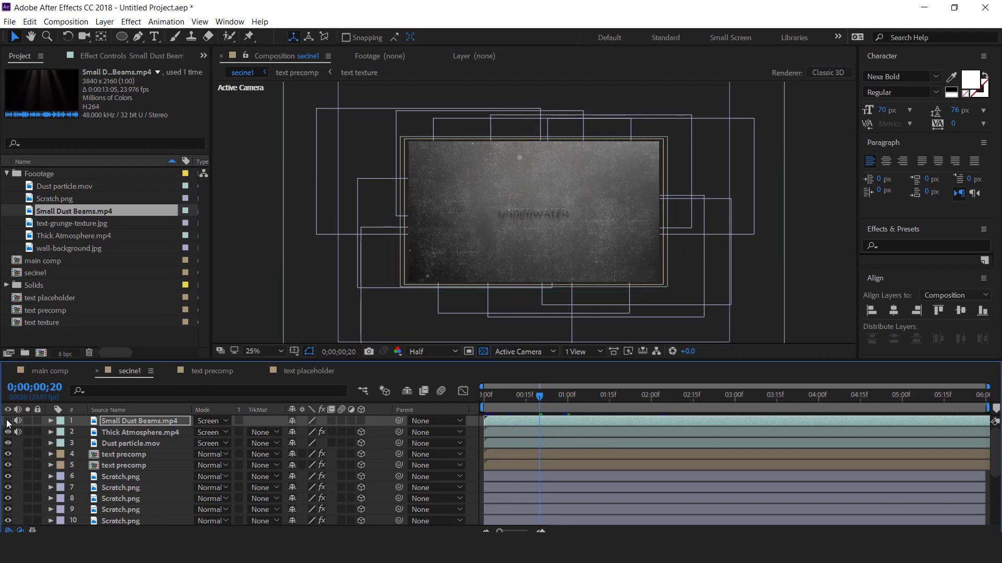
click(8, 421)
click(8, 421)
click(8, 421)
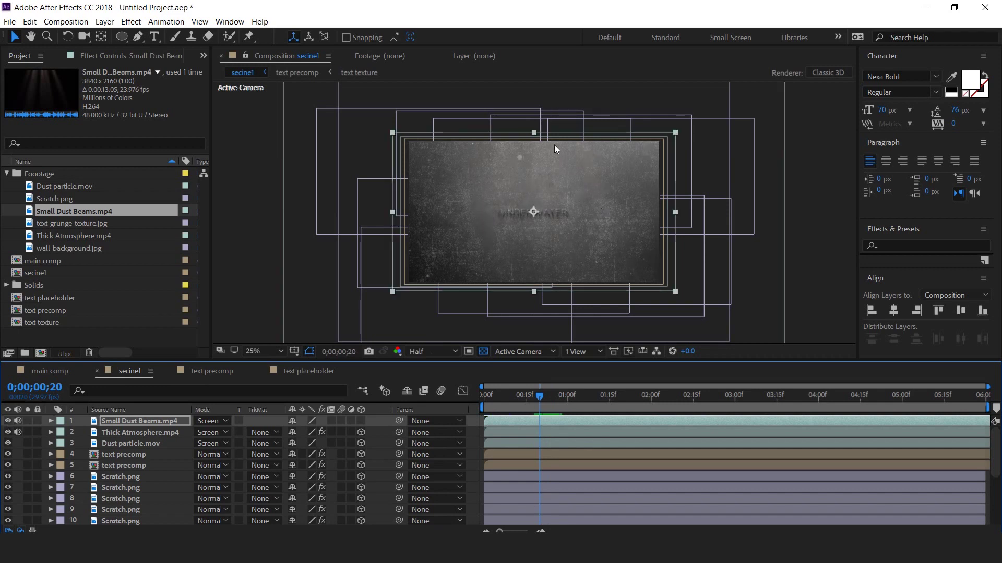
click(8, 421)
click(8, 421)
click(543, 397)
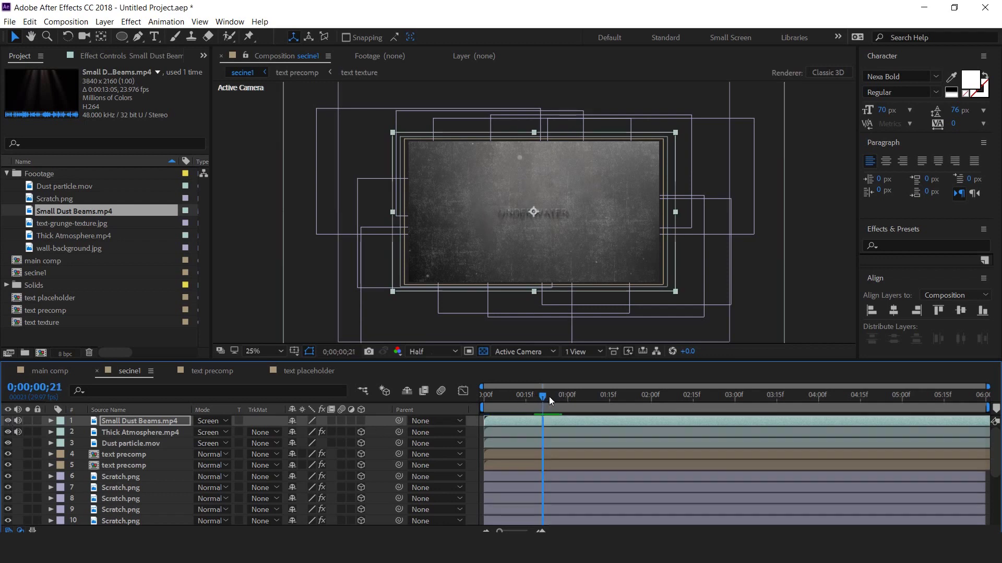
drag(549, 397, 587, 400)
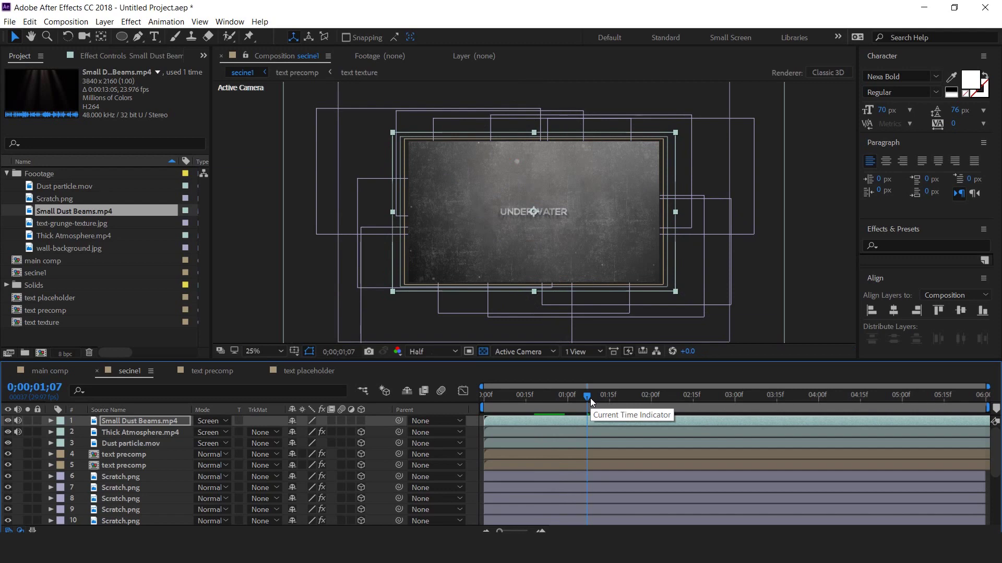
key(period)
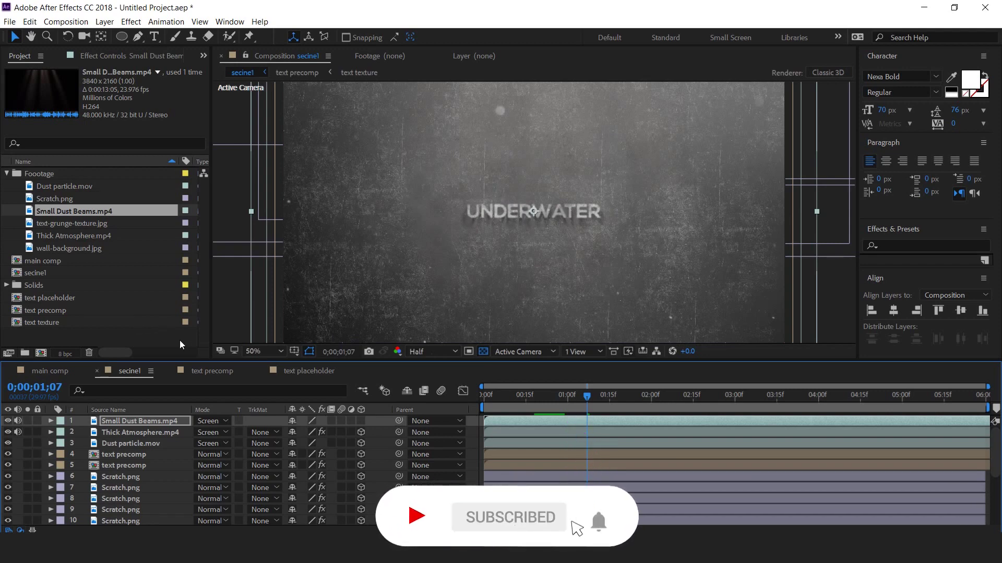
Create a new composition named 'text fractal' and confirm its settings.
click(41, 353)
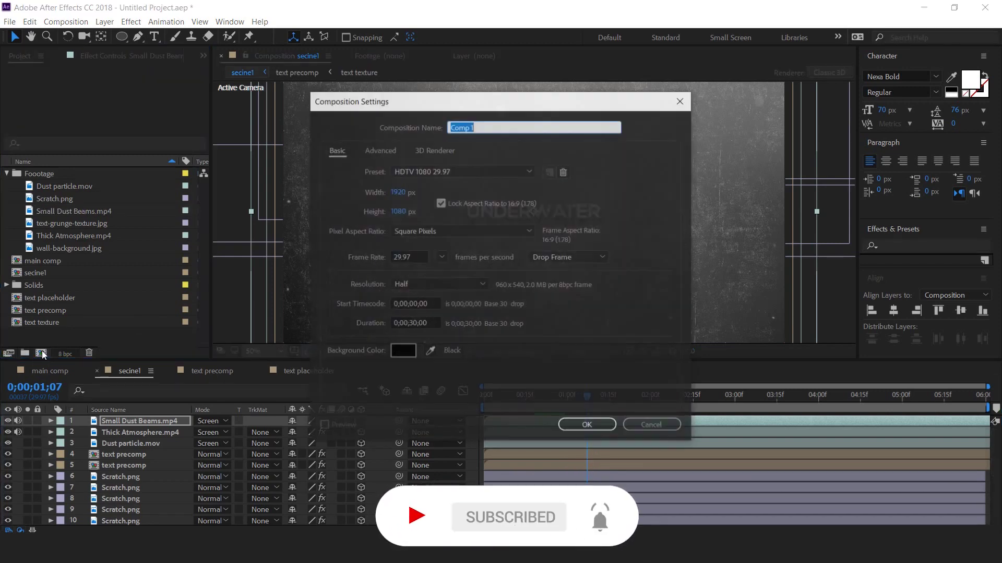
text(frac)
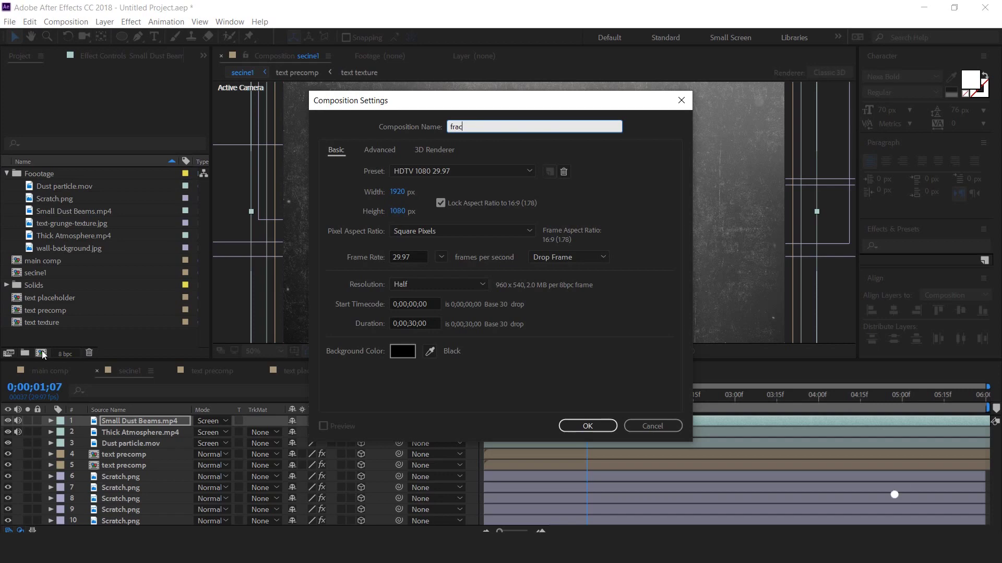
text(tal)
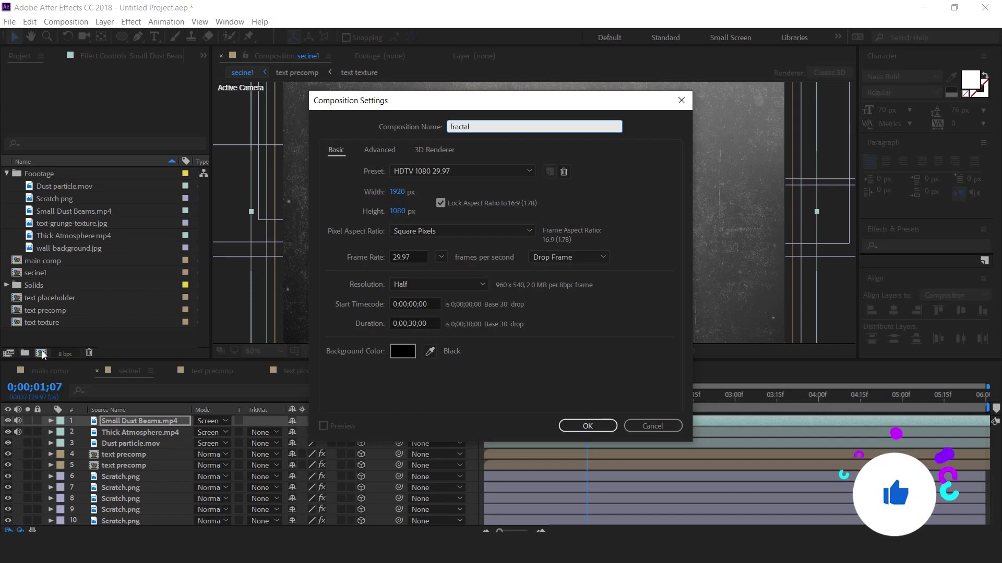
key(Home)
text(text)
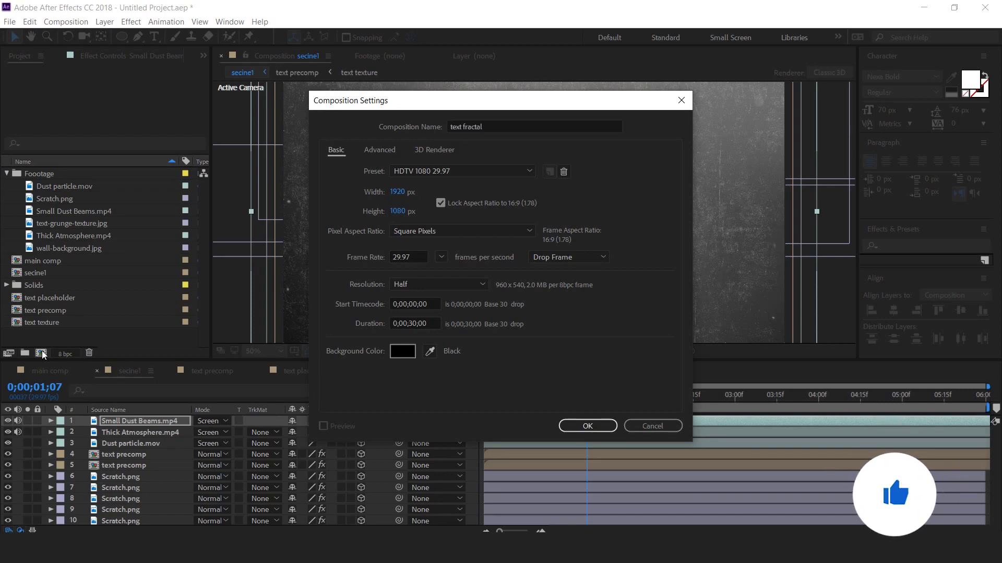
key(Return)
right_click(301, 317)
Add a black solid and apply Fractal Noise to it.
mouse_move(344, 324)
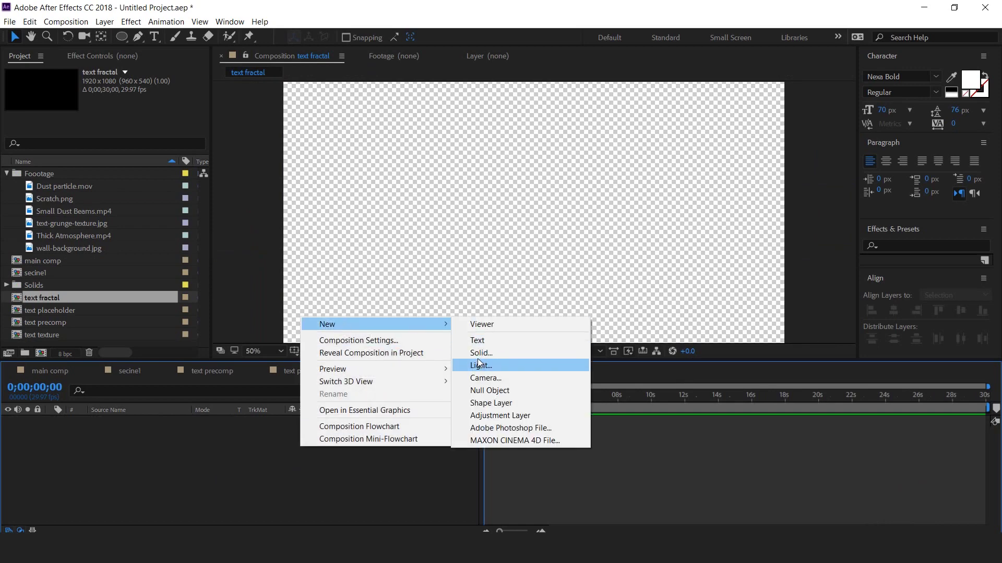
click(479, 353)
click(542, 391)
key(ctrl+space)
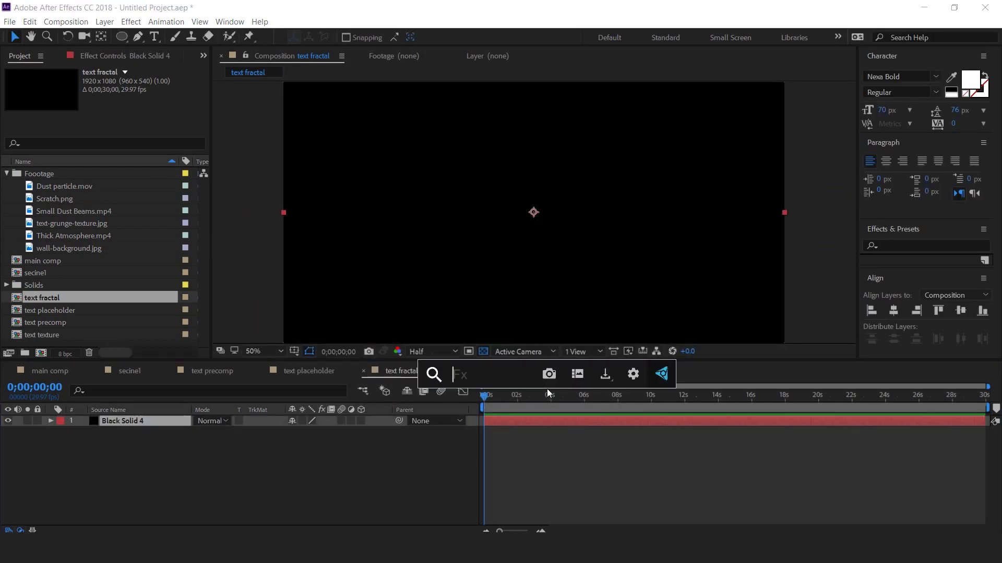
text(fra)
key(Down)
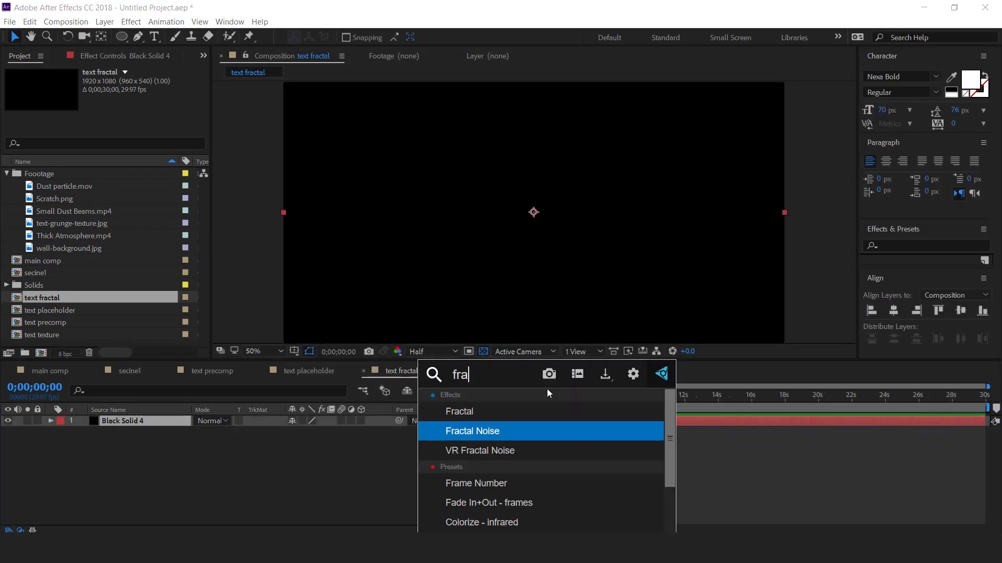
key(Return)
Set the noise to Dynamic Progressive, invert it, and drive Evolution with time*200.
click(155, 96)
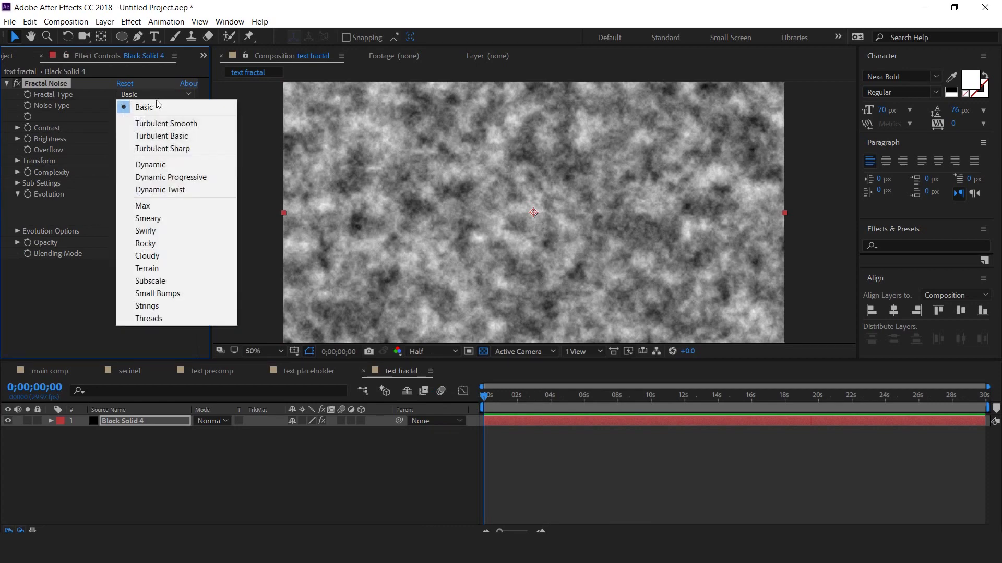
click(167, 175)
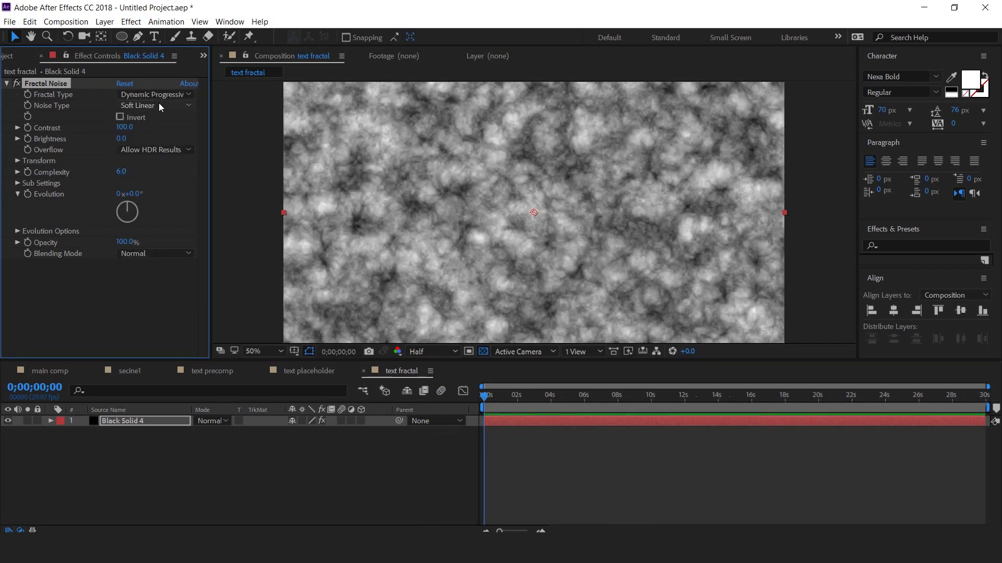
click(121, 117)
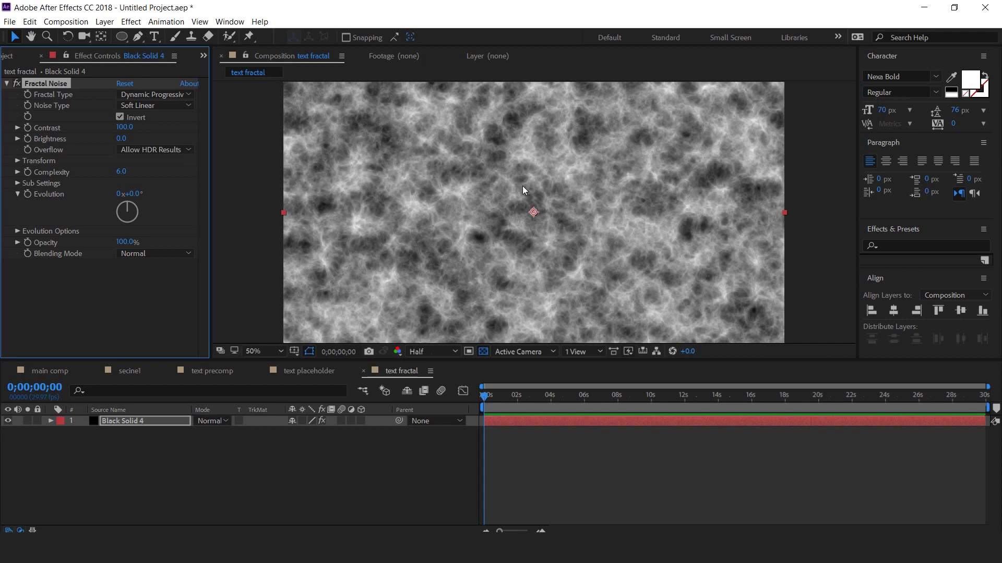
alt+click(27, 194)
text(time)
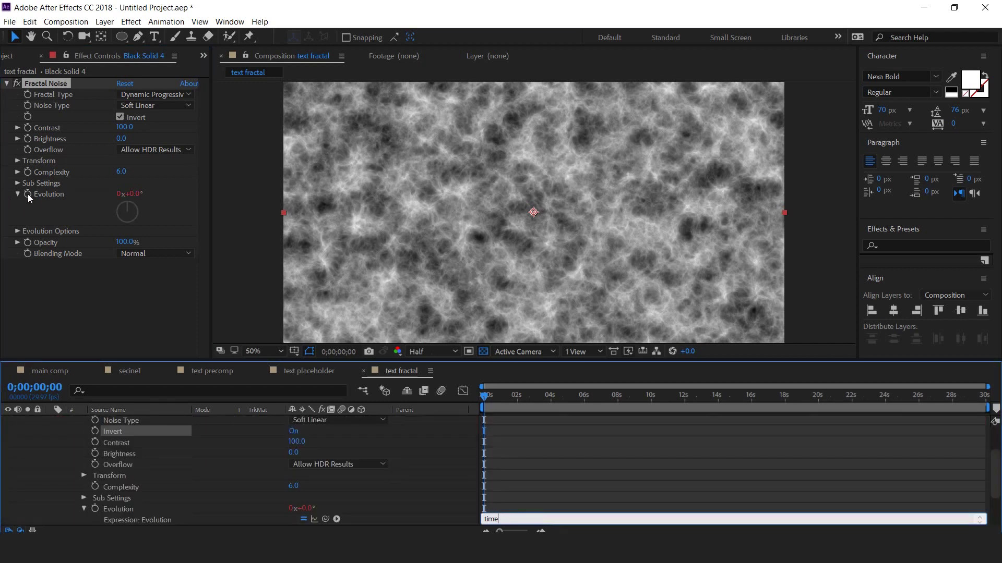
text(*200)
click(496, 454)
key(space)
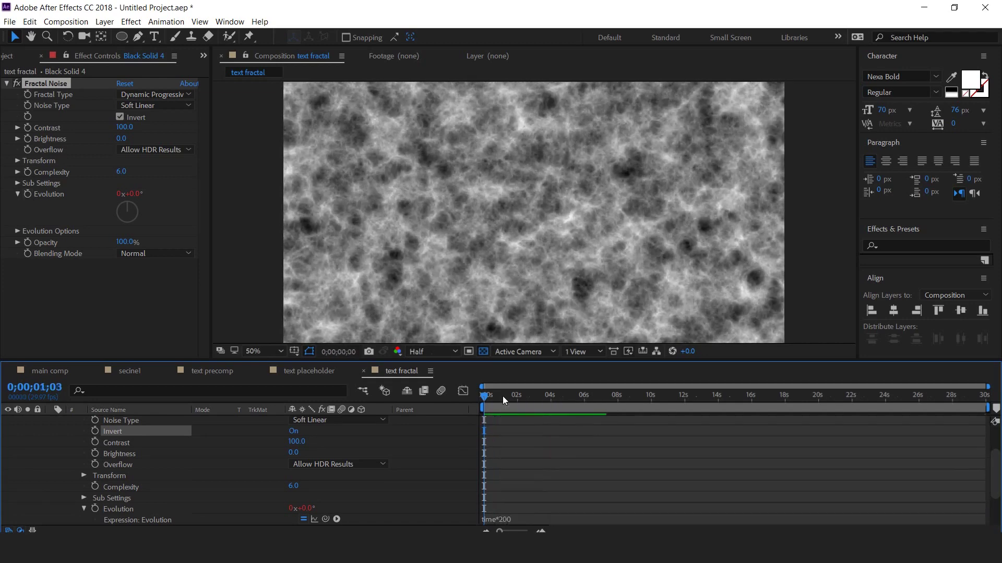
Set the Fractal Noise Scale to 70.
click(18, 160)
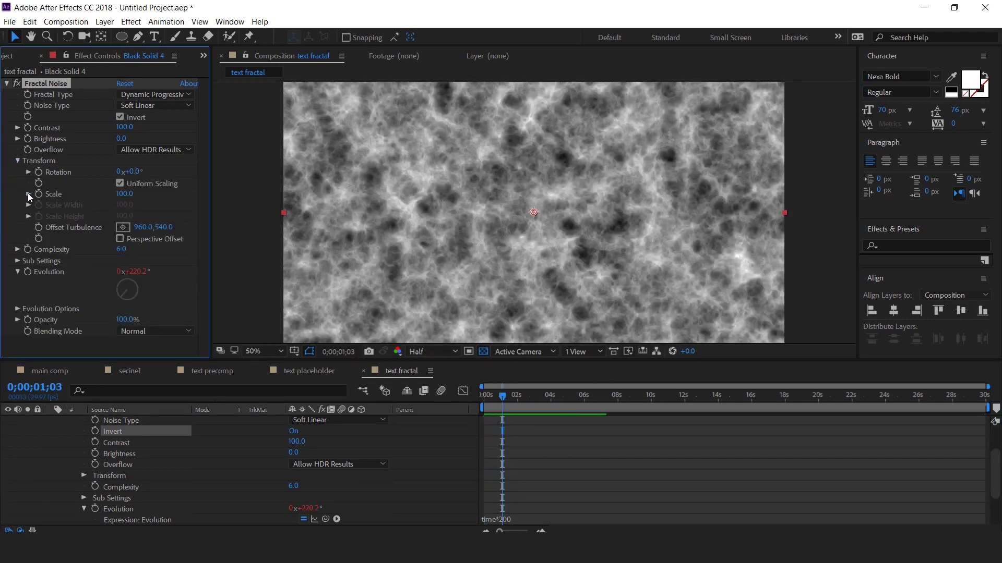
click(28, 194)
drag(74, 212, 58, 214)
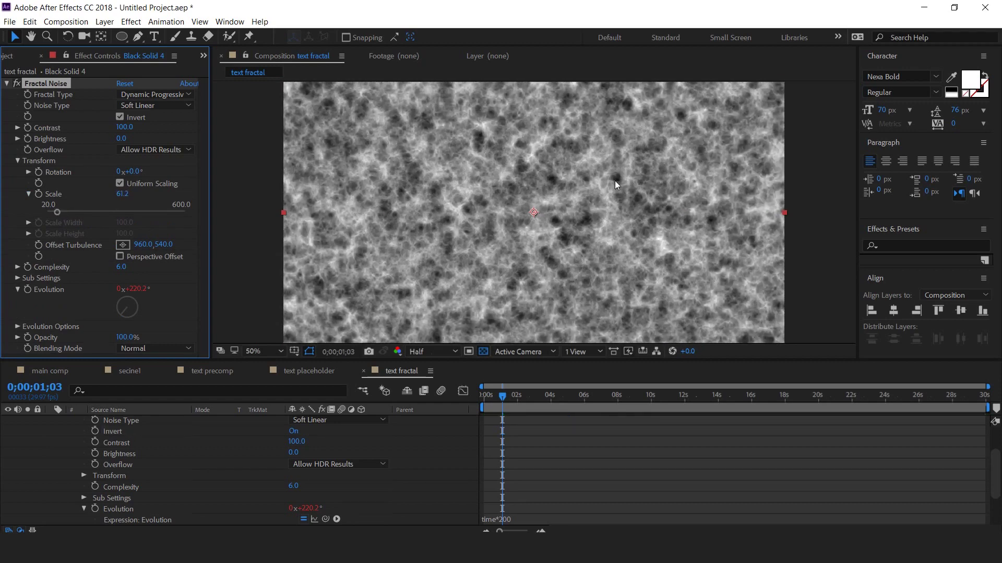
click(118, 194)
text(70)
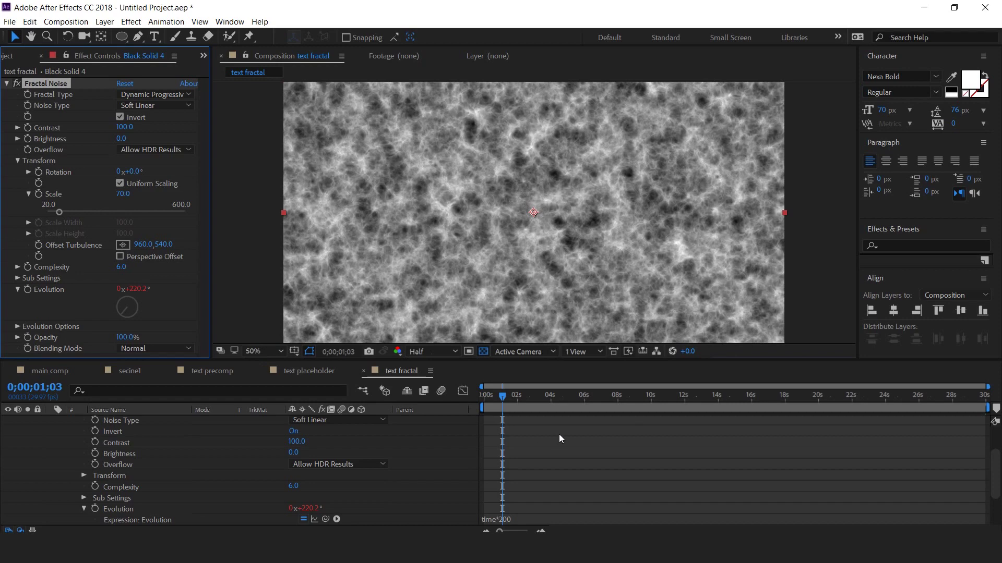
Add the text fractal comp as a layer in the secinel composition.
click(129, 371)
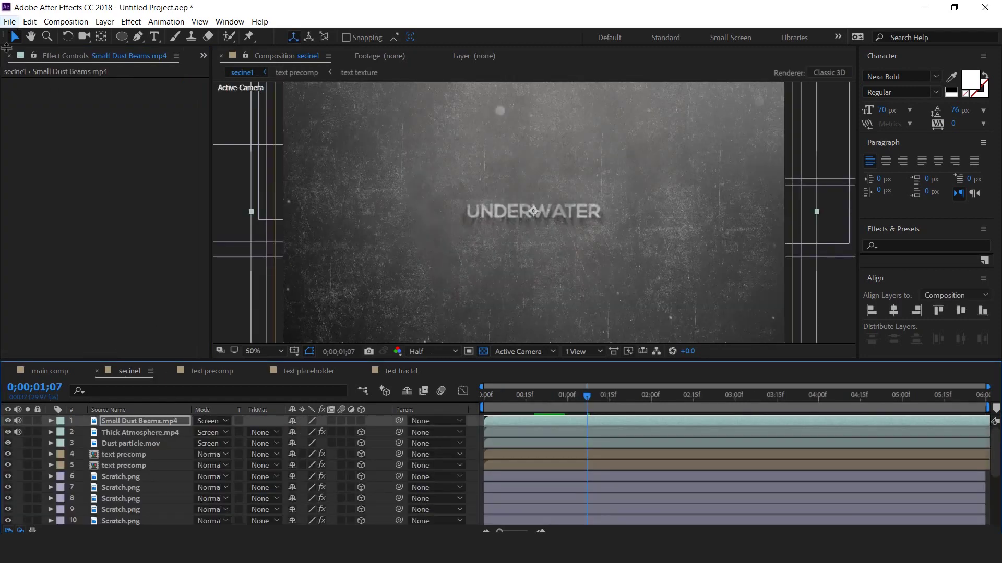
key(ctrl+0)
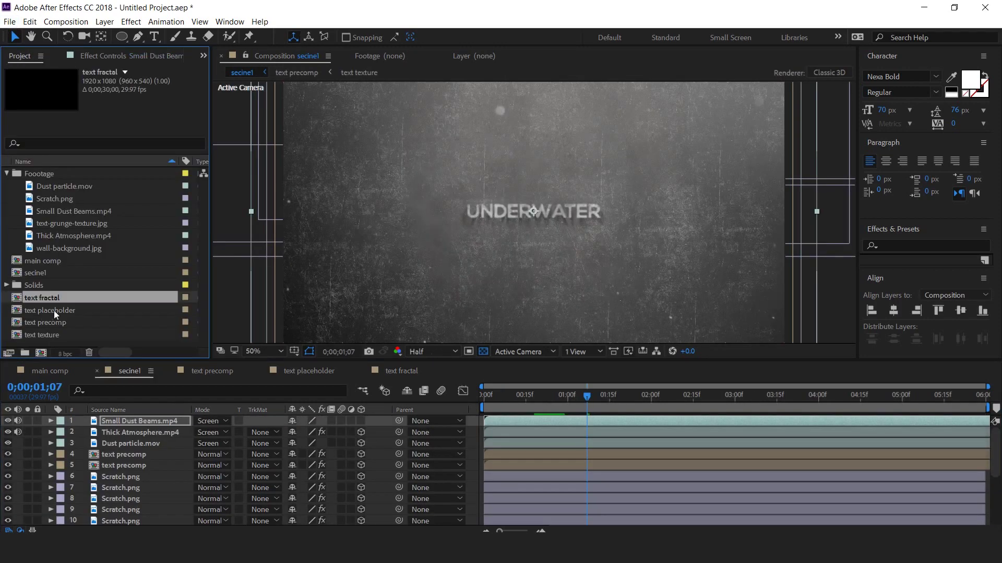
drag(37, 299, 143, 418)
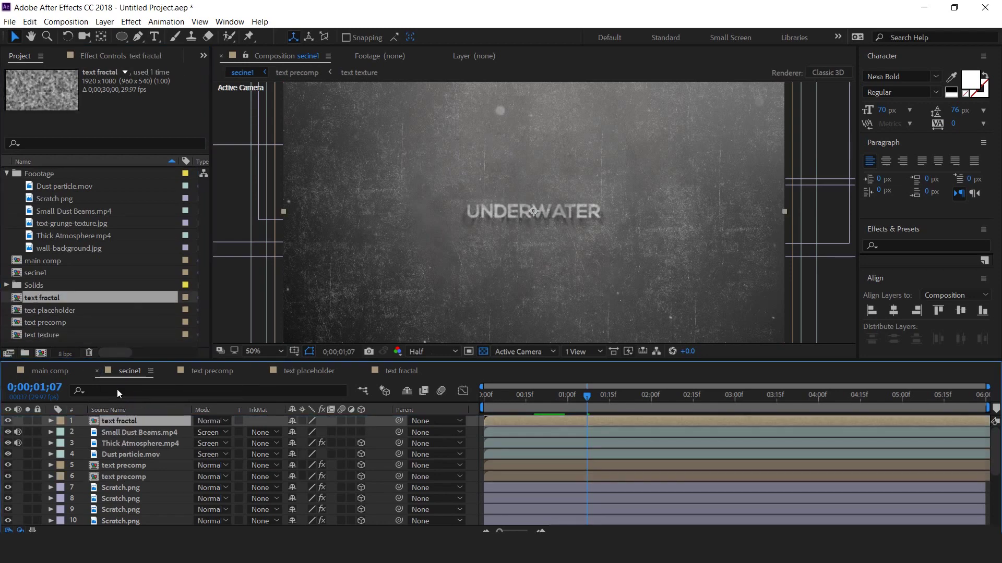
key(comma)
Add an adjustment layer and apply Displacement Map to it.
right_click(239, 296)
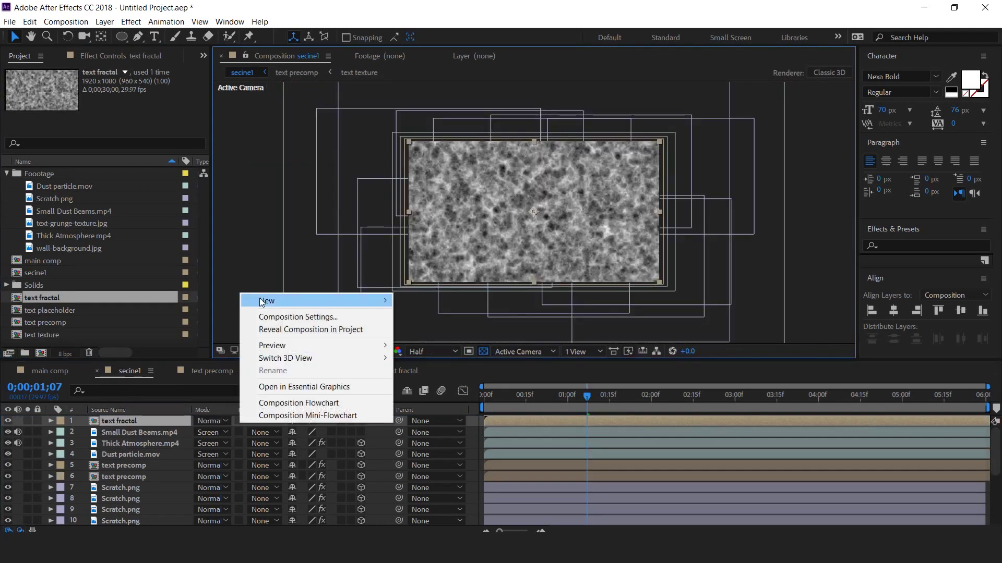
mouse_move(259, 300)
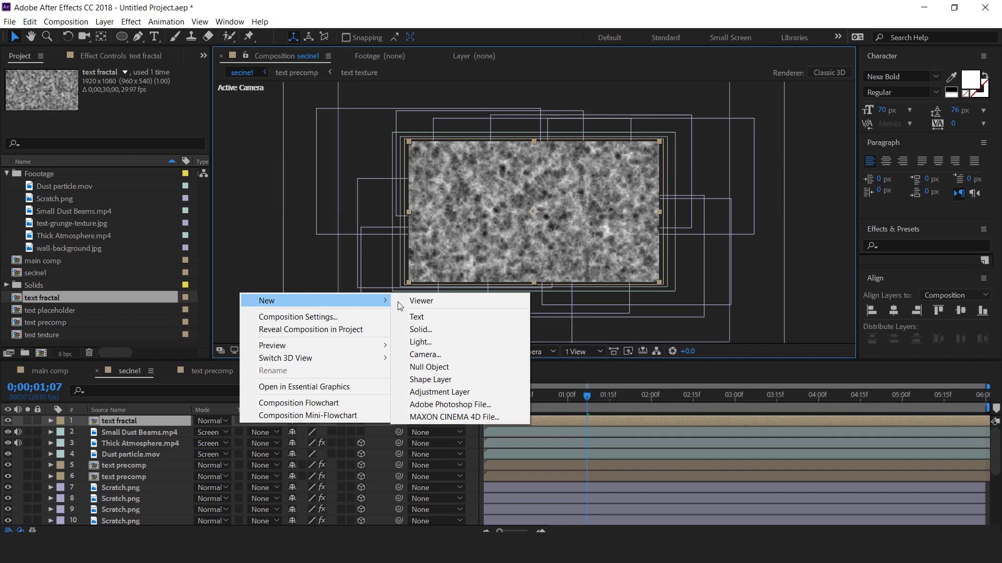
click(441, 393)
key(ctrl+space)
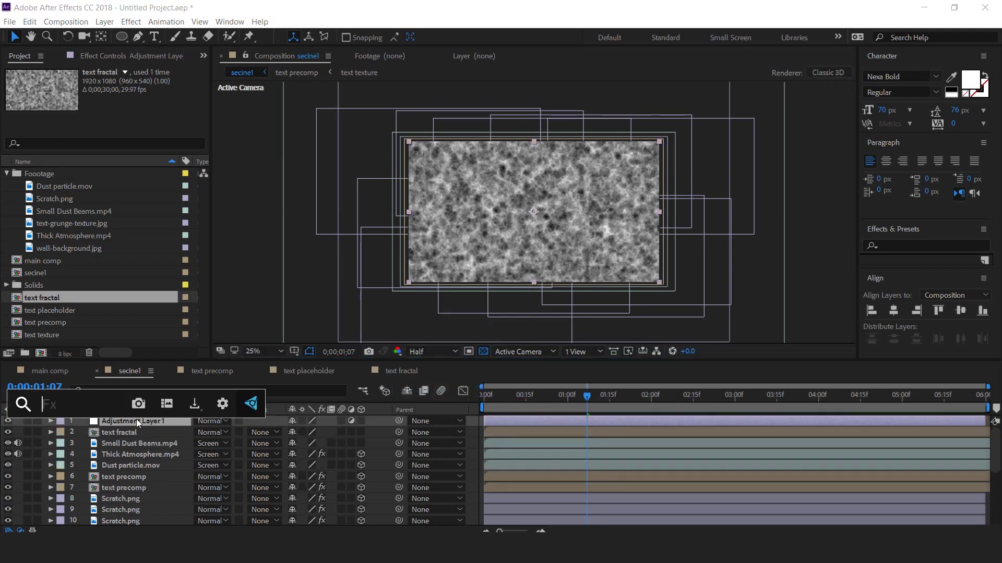
text(di)
key(Down)
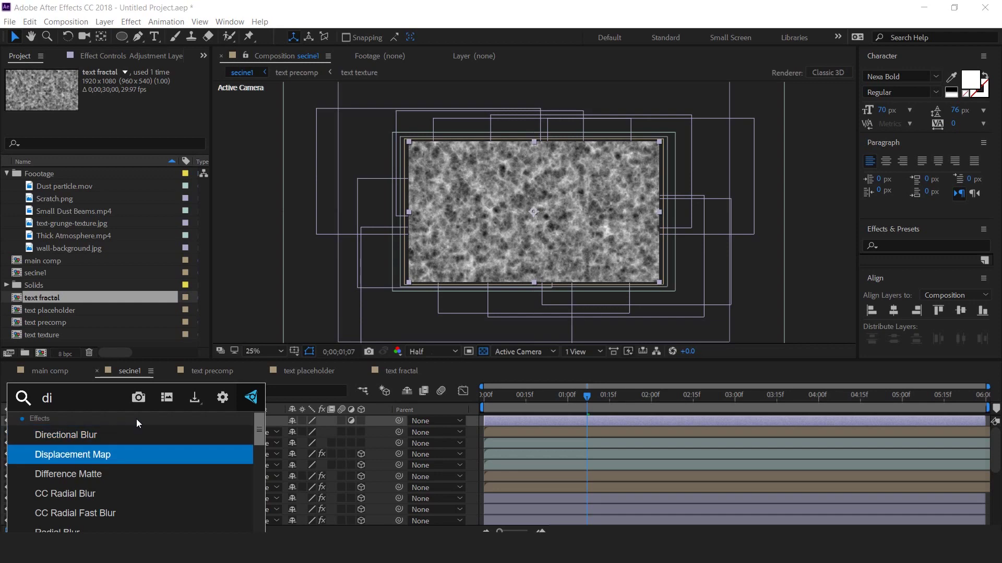
key(Return)
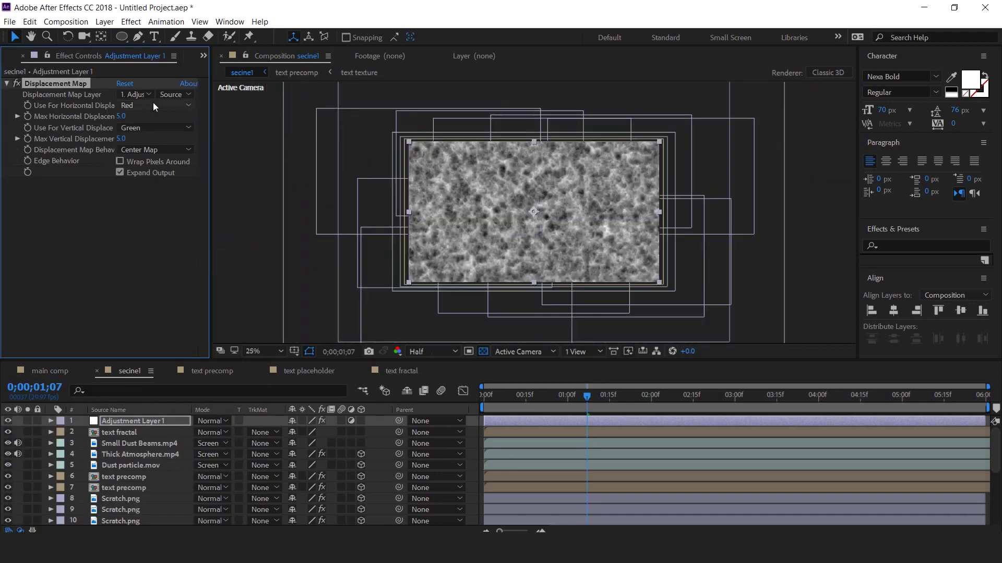
Use text fractal as the map layer, Green horizontal and Red vertical, max 3 each.
click(137, 94)
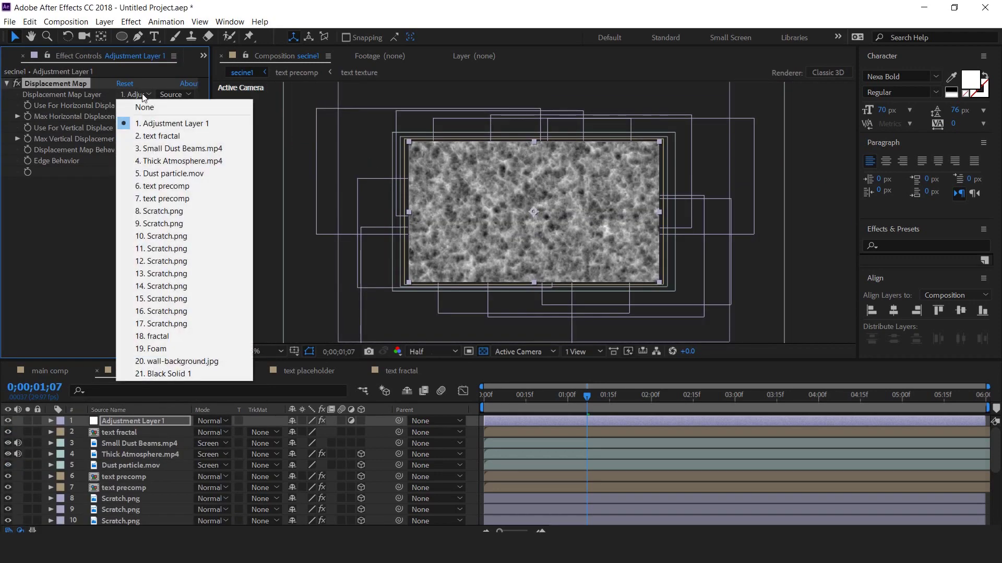
click(181, 137)
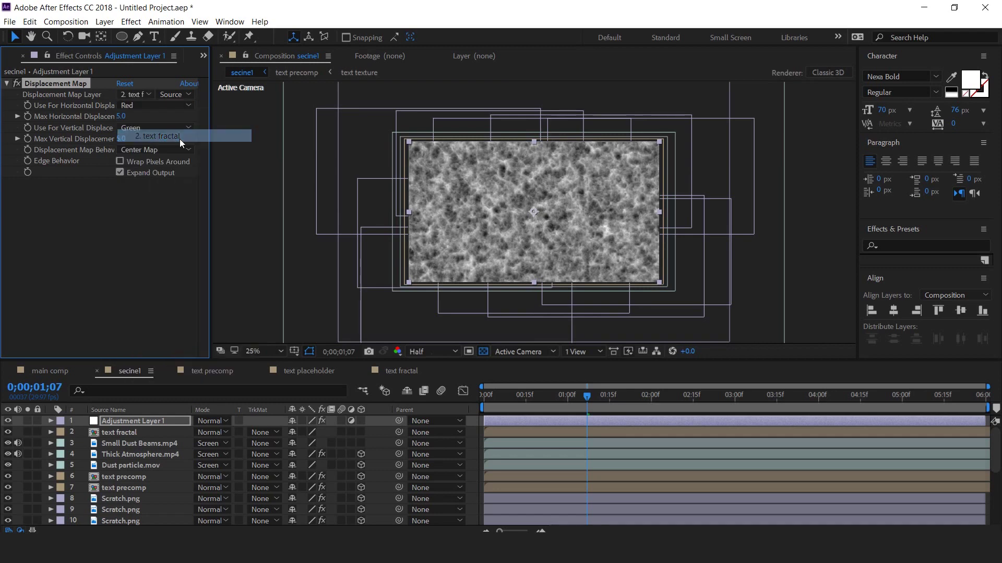
click(167, 106)
click(155, 132)
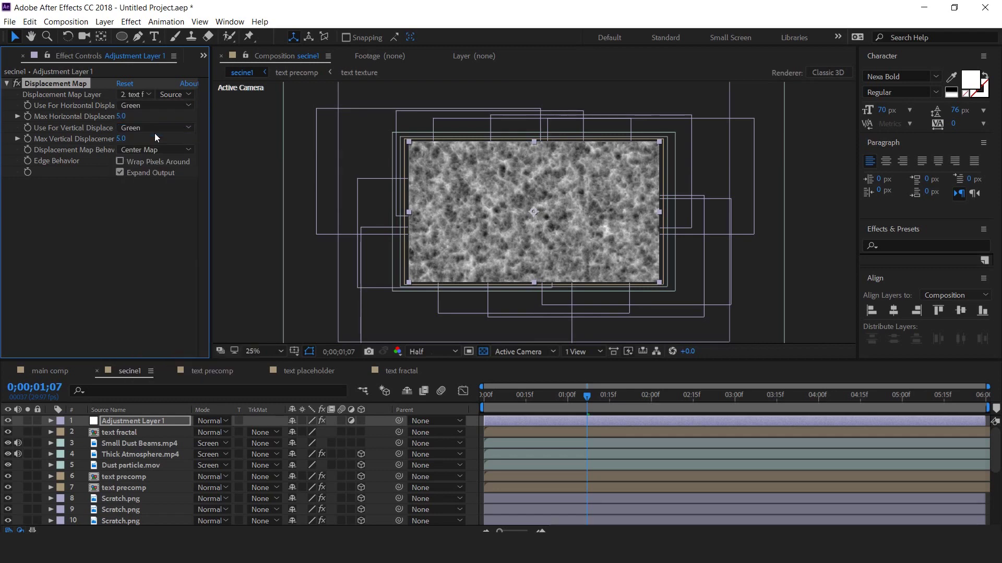
click(121, 117)
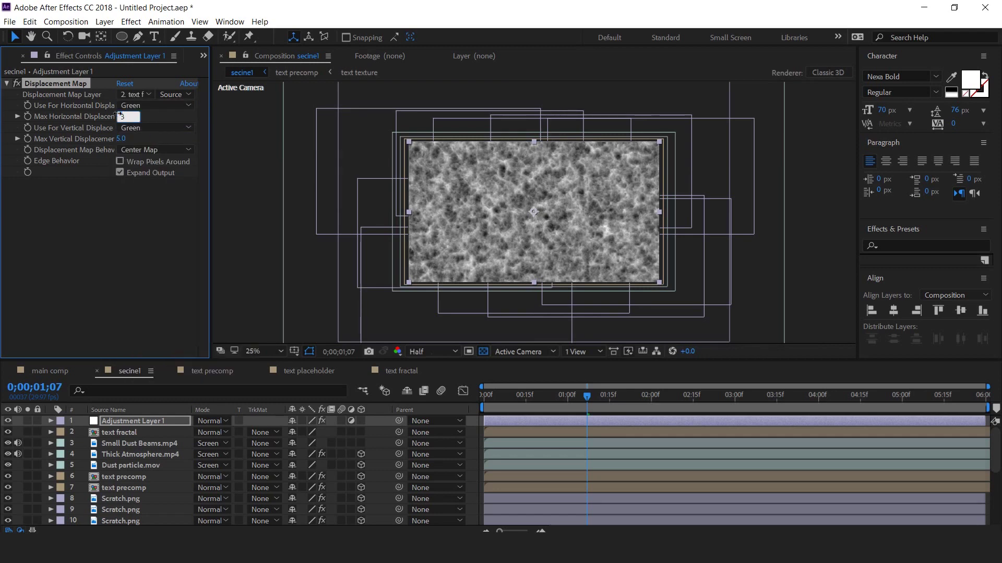
key(Return)
click(132, 128)
click(142, 140)
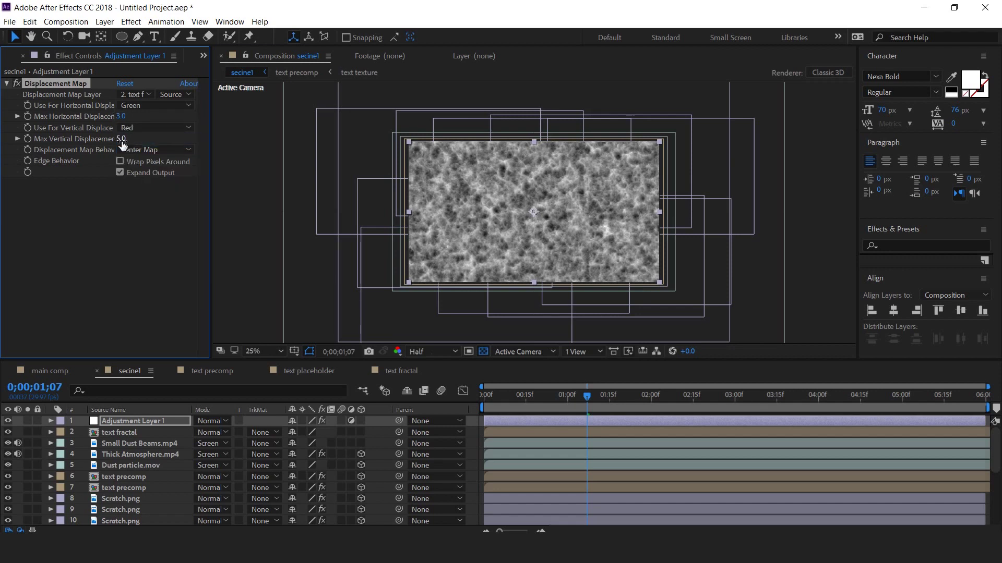
click(121, 140)
text(3)
key(Return)
Hide the text fractal layer and preview the rippled title.
click(139, 237)
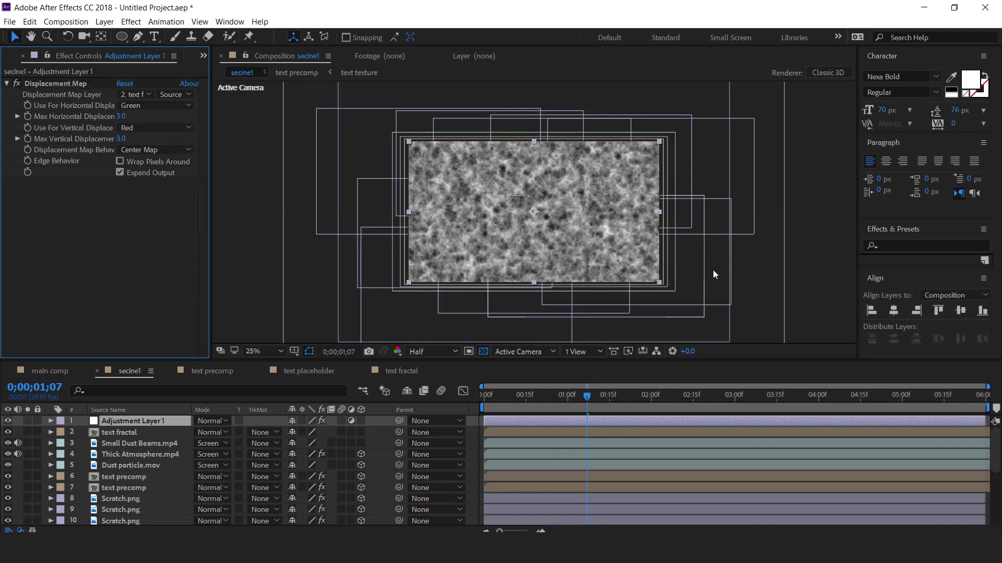
click(8, 432)
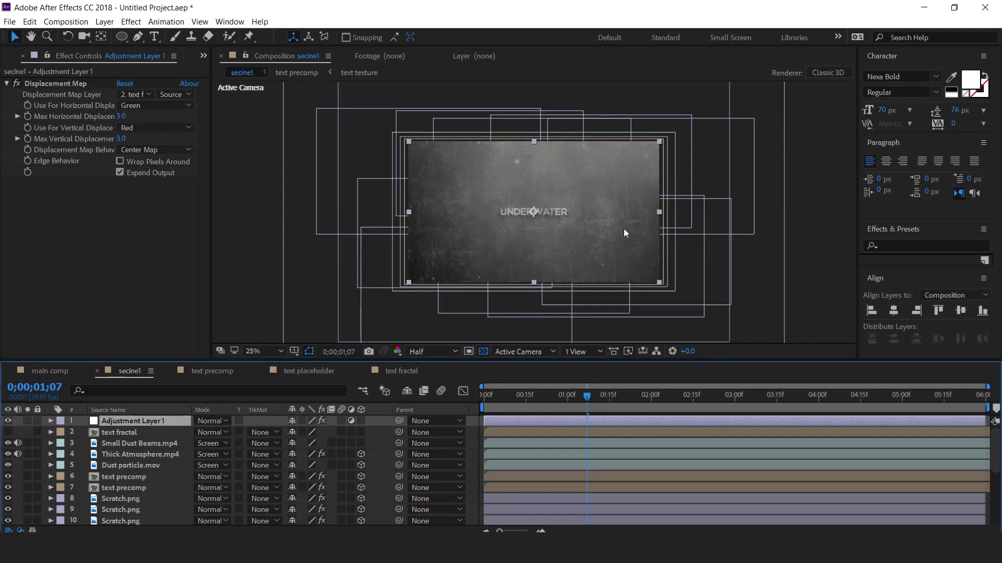
key(space)
key(space)
Add a new camera, Camera 1, to the comp.
right_click(265, 258)
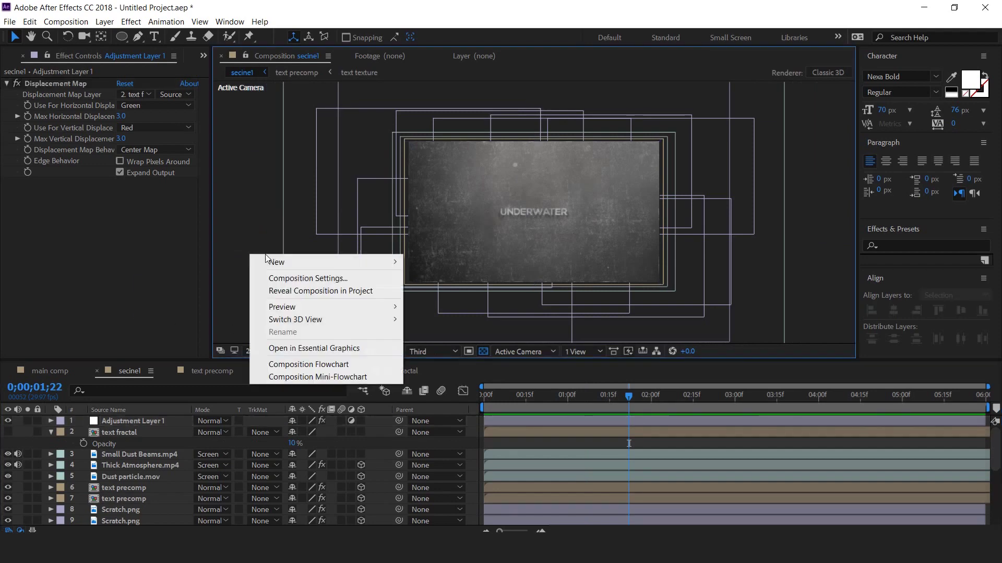
mouse_move(271, 261)
click(441, 316)
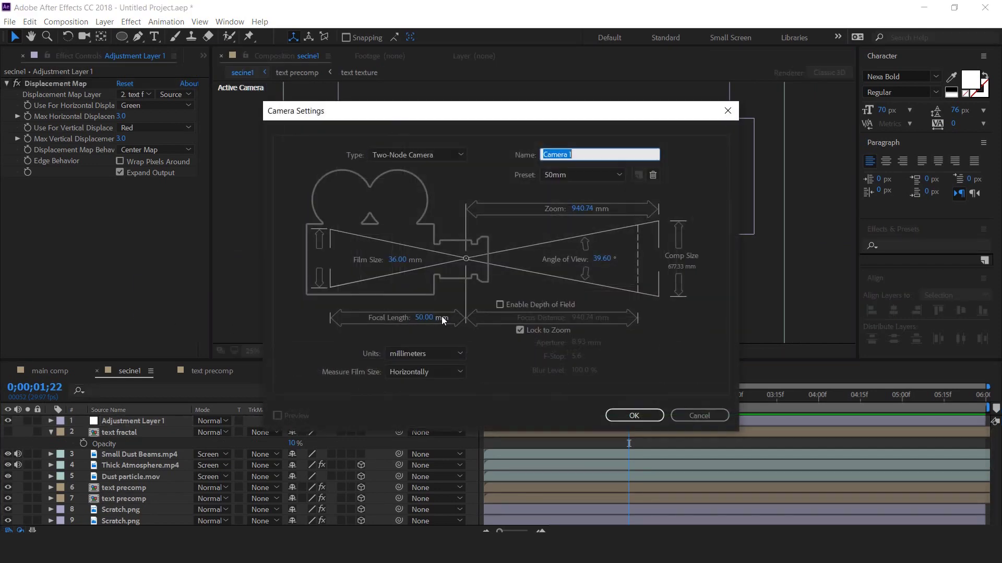
click(634, 415)
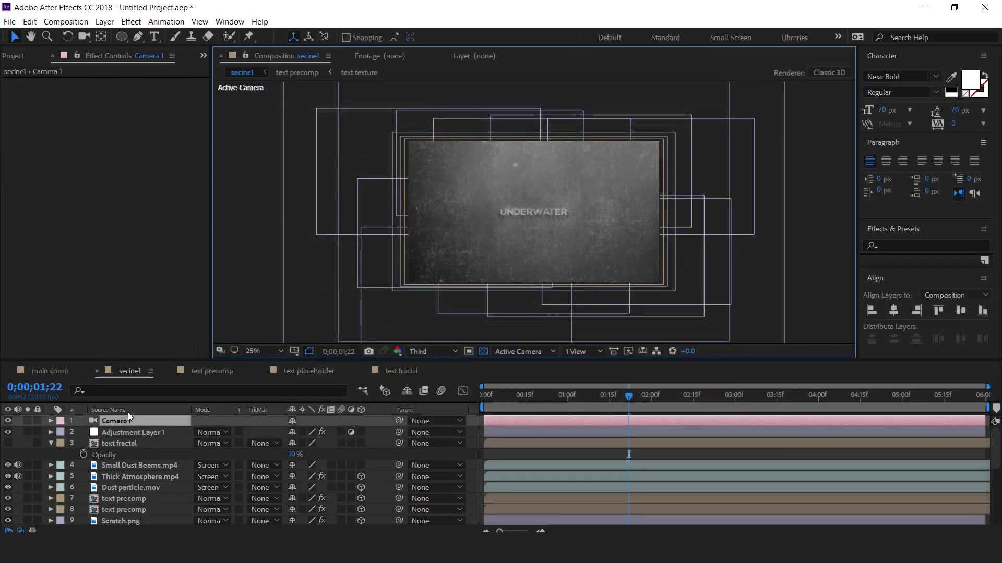
Make the adjustment, text fractal and dust layers 3D.
click(51, 443)
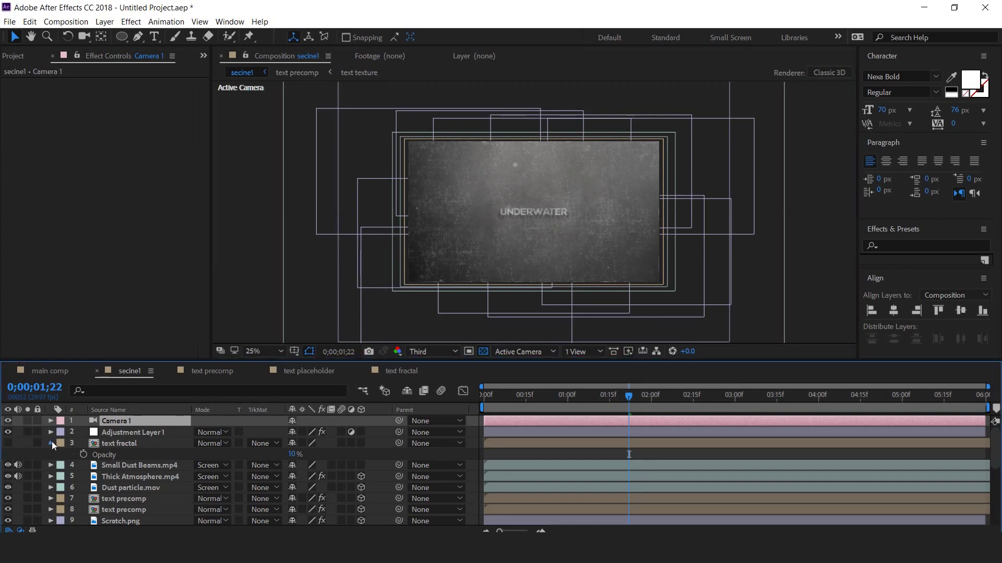
click(143, 444)
shift+click(143, 433)
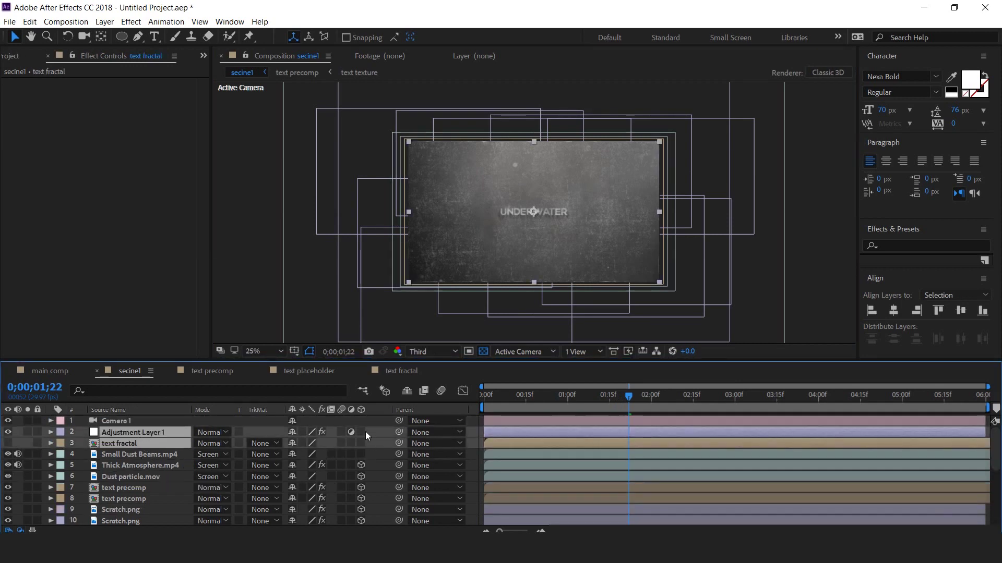
drag(362, 432, 363, 454)
Set Position and Z Rotation keyframes on Camera 1 at the 1-second mark.
click(119, 423)
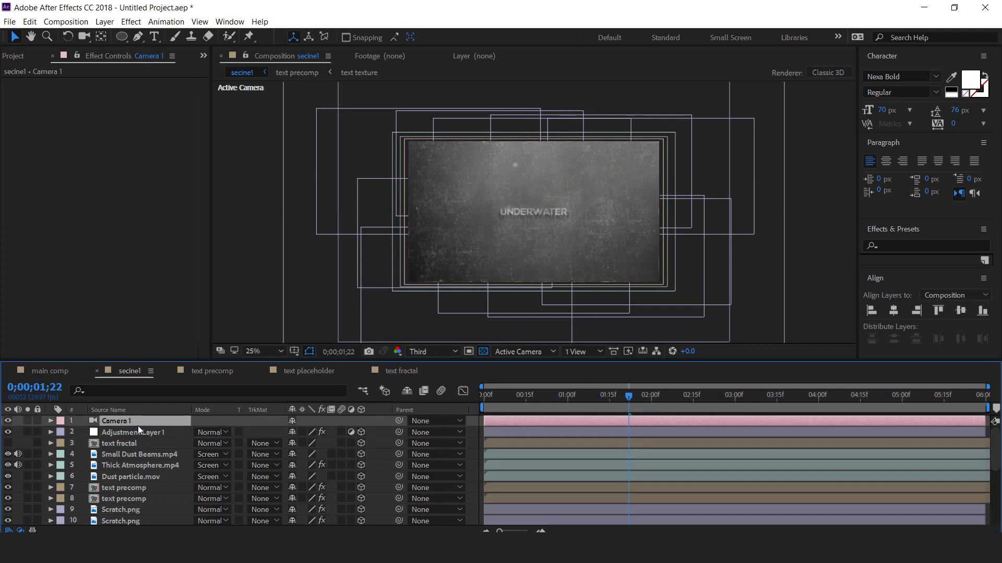
key(p)
key(shift+r)
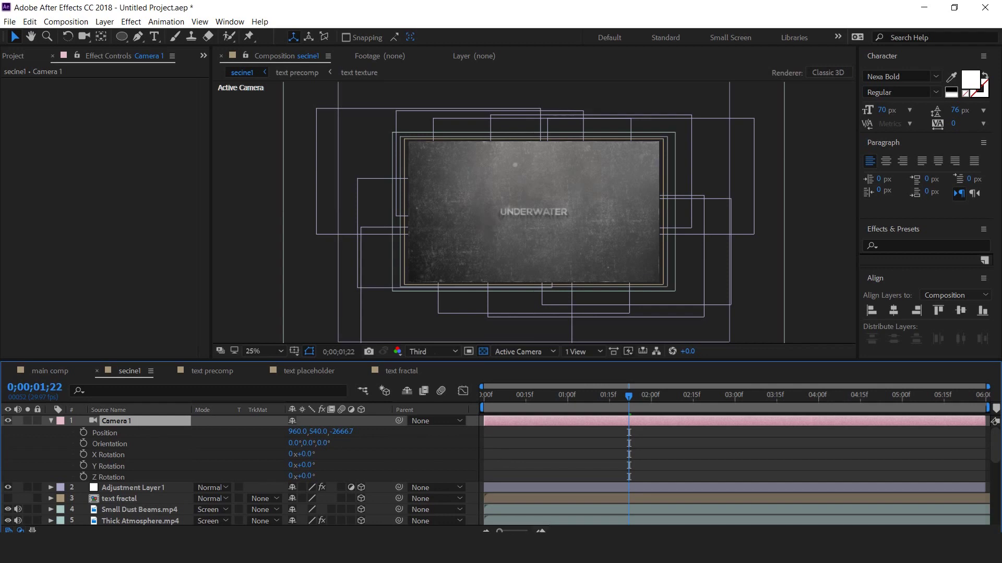
click(567, 395)
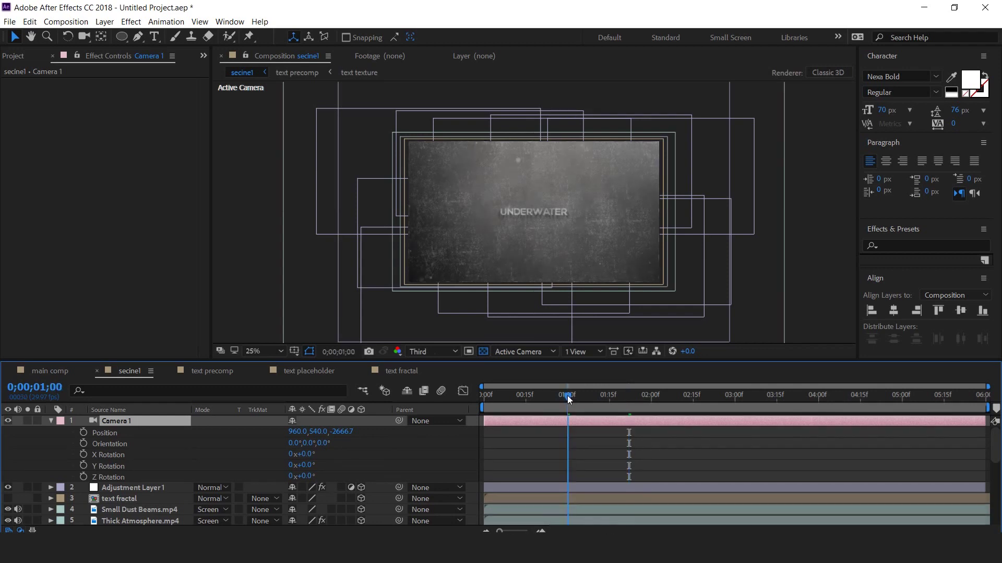
click(83, 432)
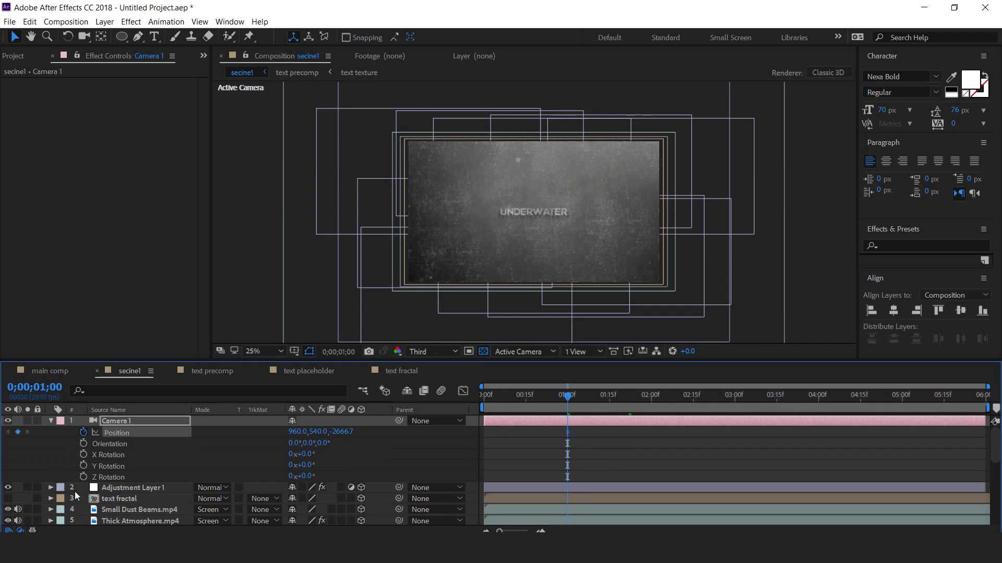
click(82, 476)
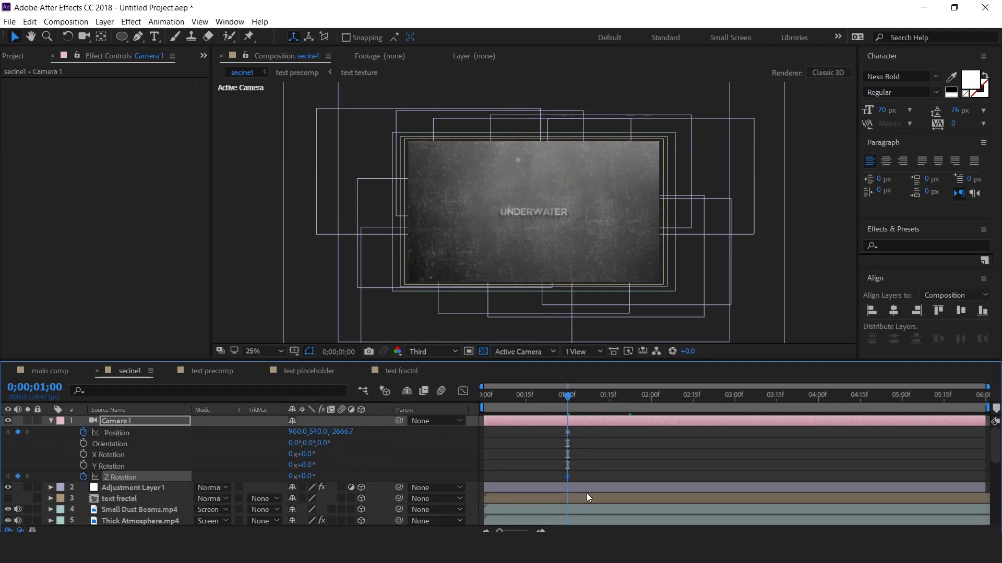
At 0 s, rotate the camera 30° on Z and pull it close to the title.
drag(568, 400, 465, 401)
click(310, 477)
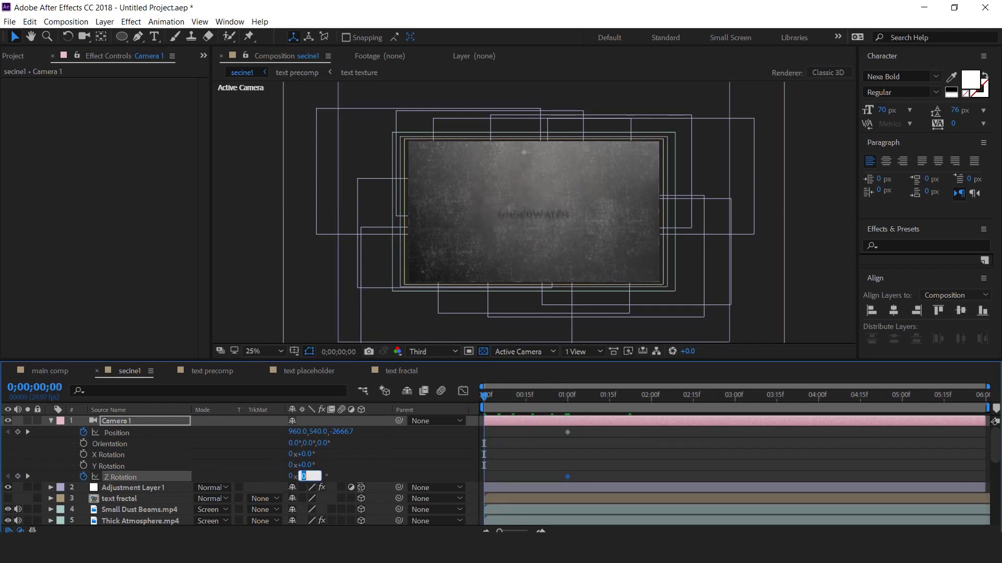
key(Return)
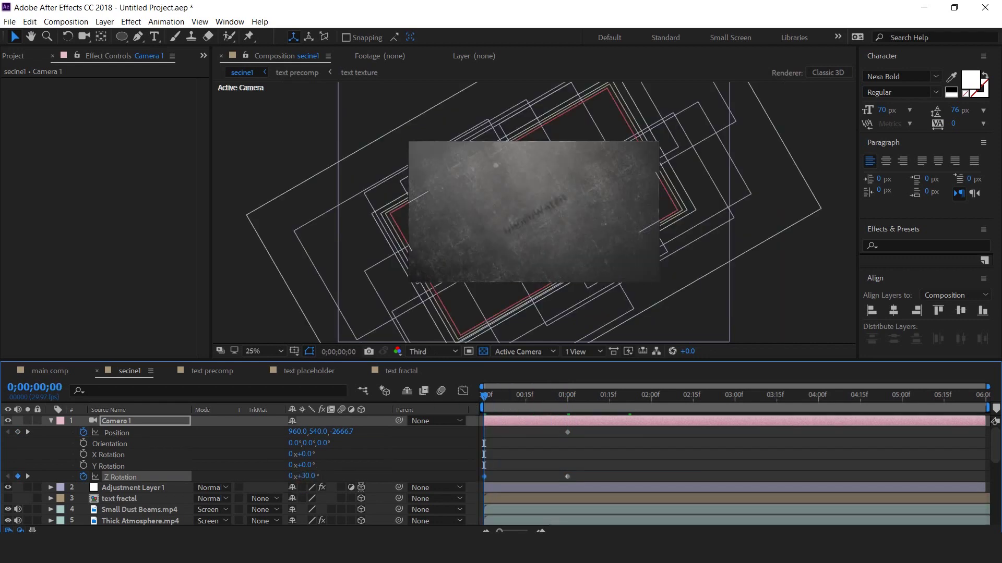
drag(350, 438, 766, 437)
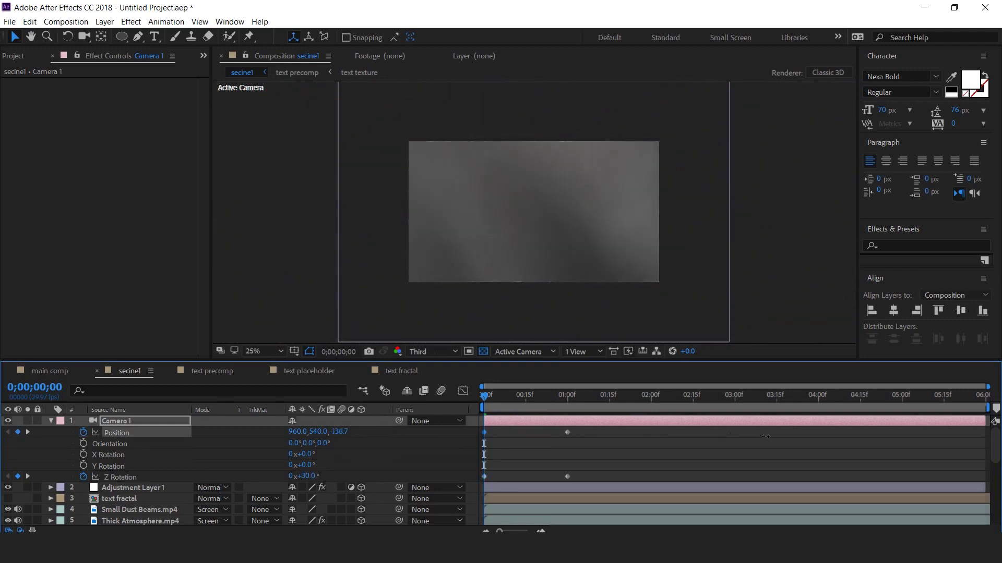
key(shift+Page_Down)
key(u)
key(u)
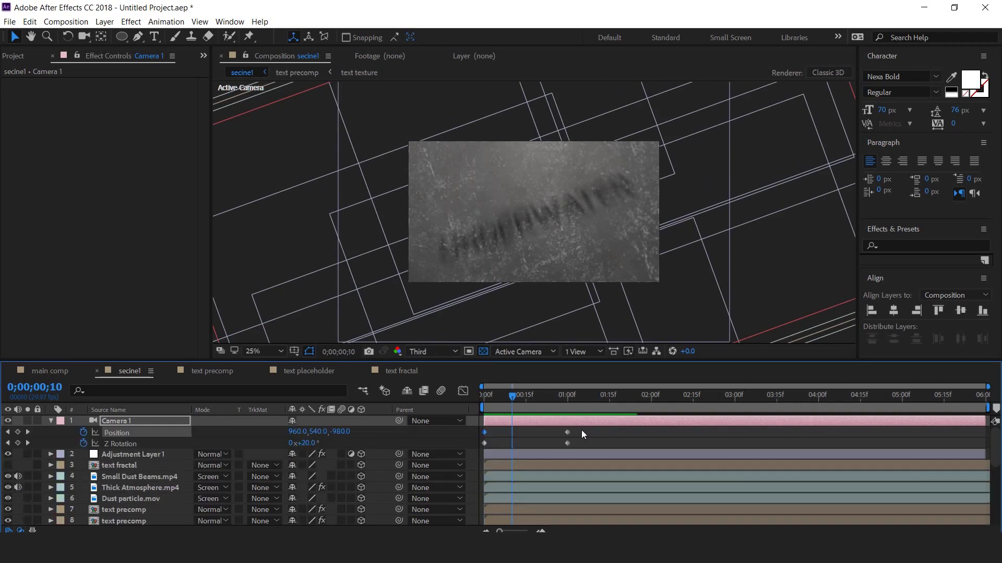
drag(582, 430, 566, 447)
Easy Ease the 1-second camera keyframes and lengthen the ease into the final position.
right_click(568, 432)
mouse_move(634, 424)
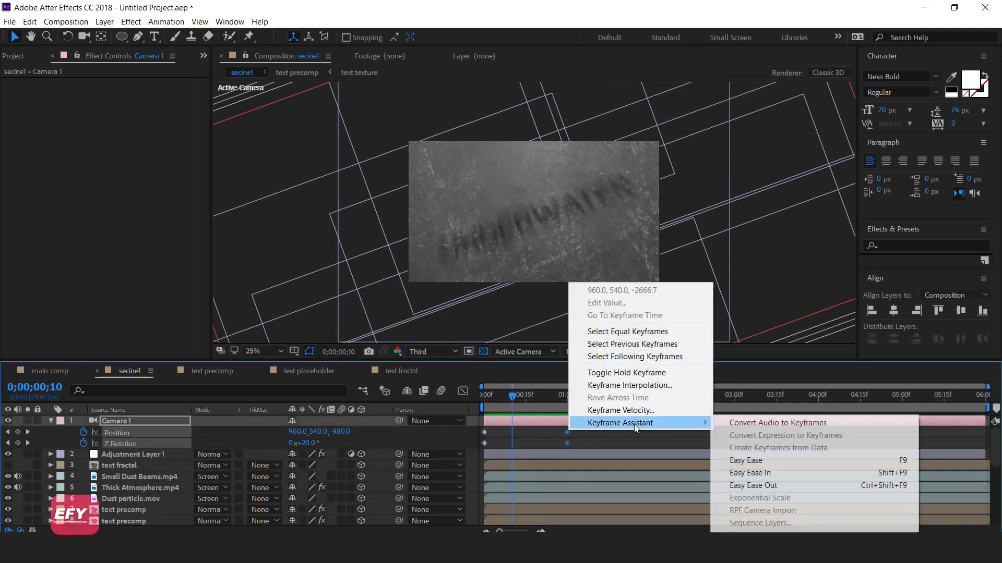
click(821, 460)
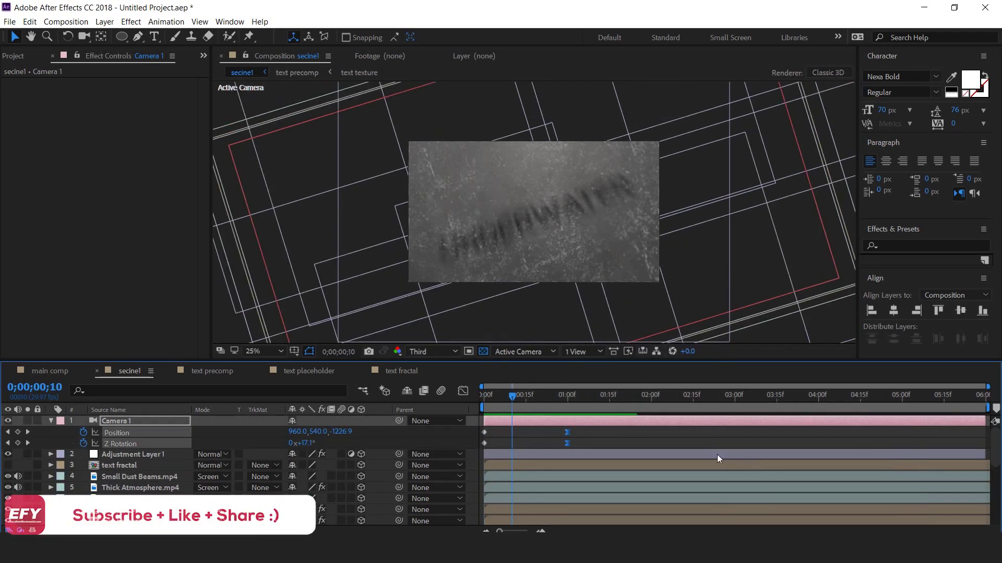
click(462, 392)
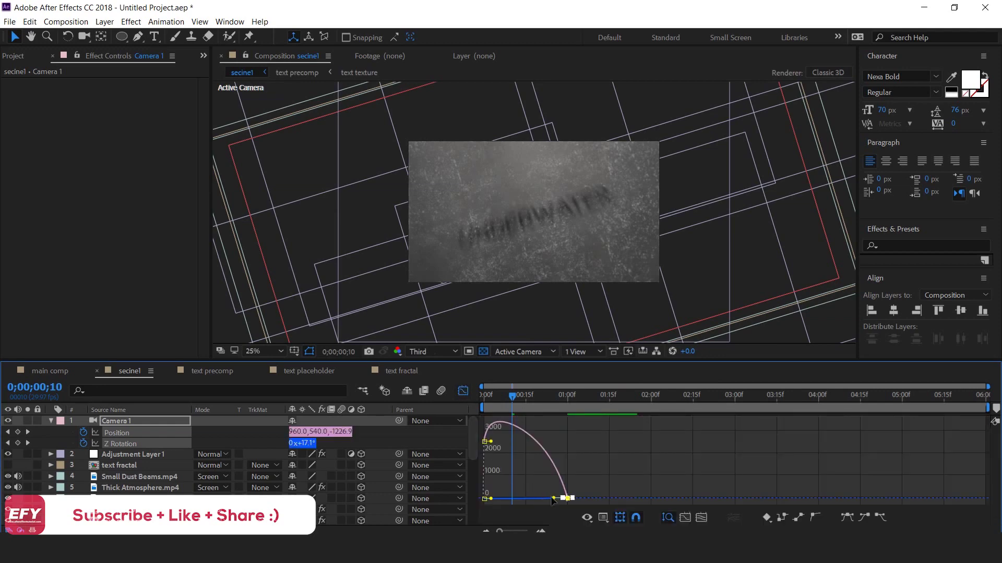
drag(553, 499, 534, 498)
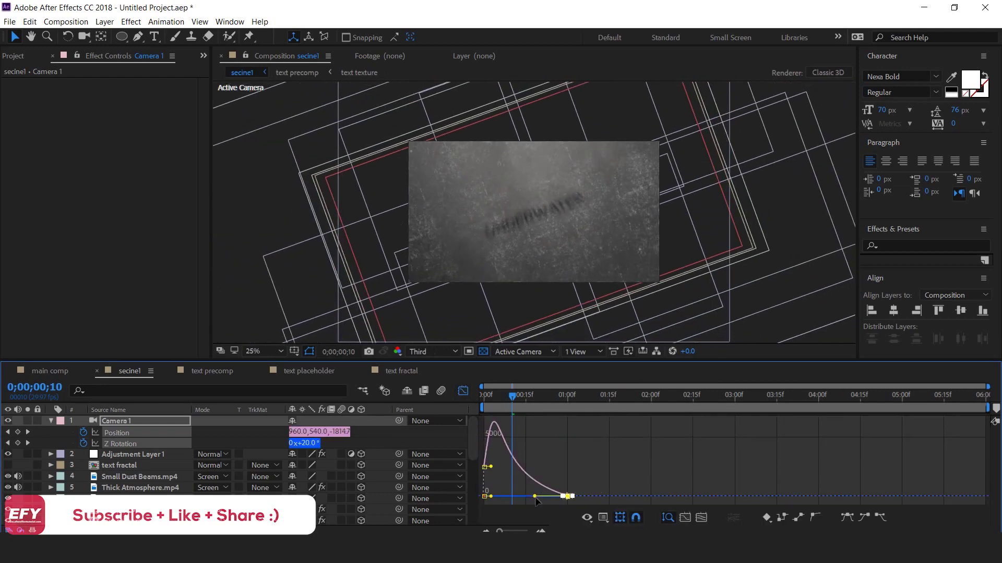
click(462, 392)
key(Home)
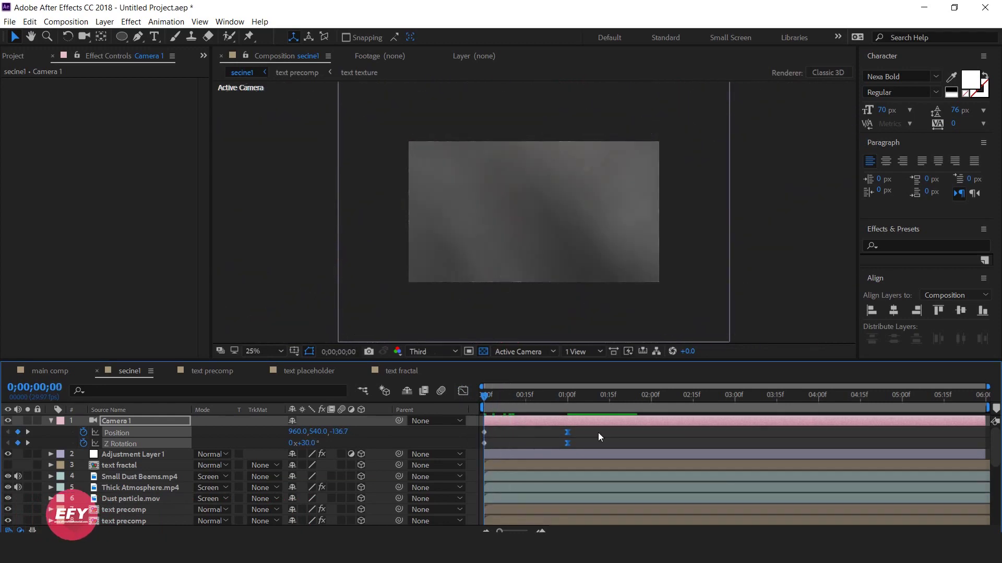
key(space)
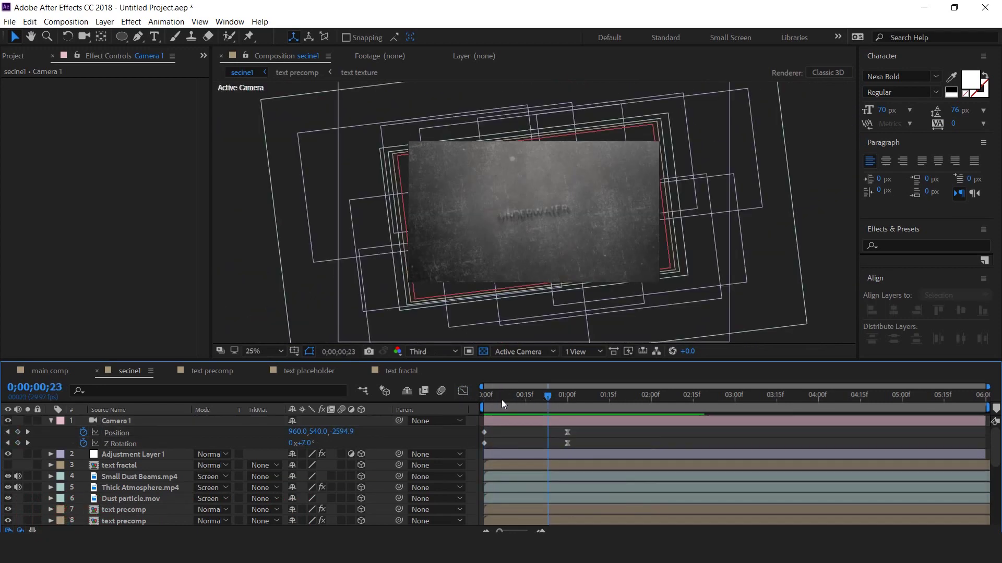
click(567, 395)
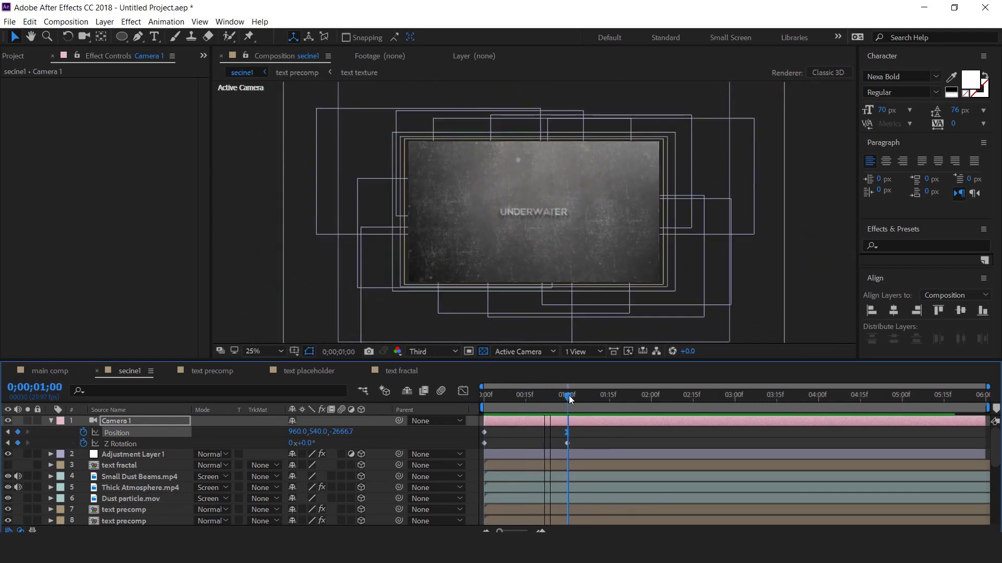
Easy Ease the Z Rotation keyframe, lengthen its influence, and preview the eased move.
click(568, 444)
right_click(569, 444)
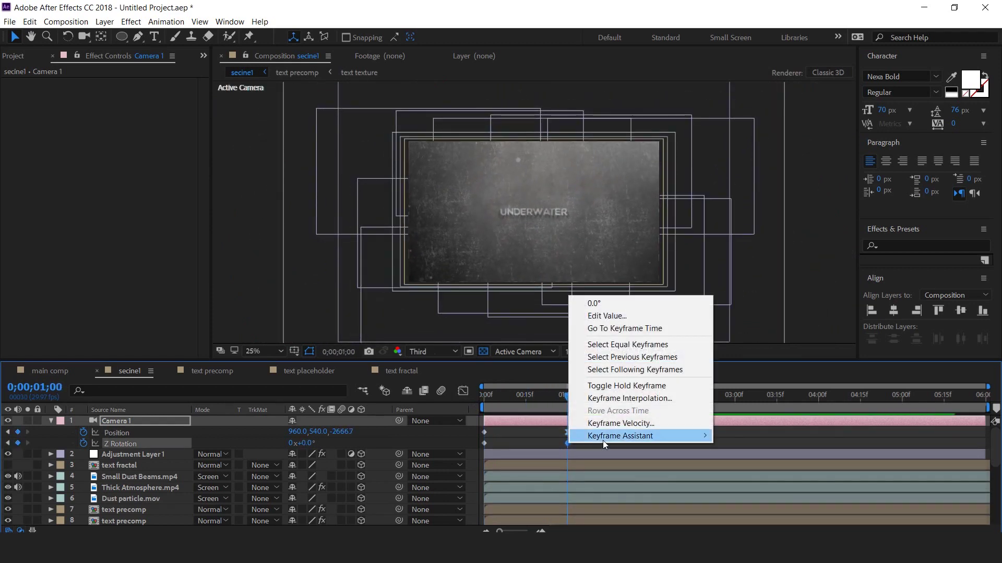
mouse_move(605, 437)
click(752, 473)
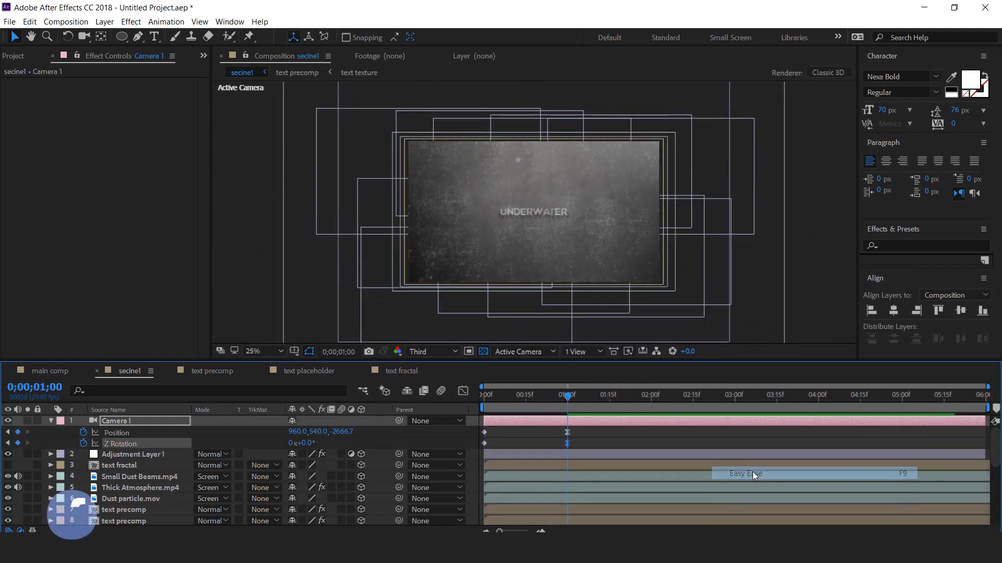
click(463, 391)
drag(552, 422, 545, 423)
click(462, 391)
key(Home)
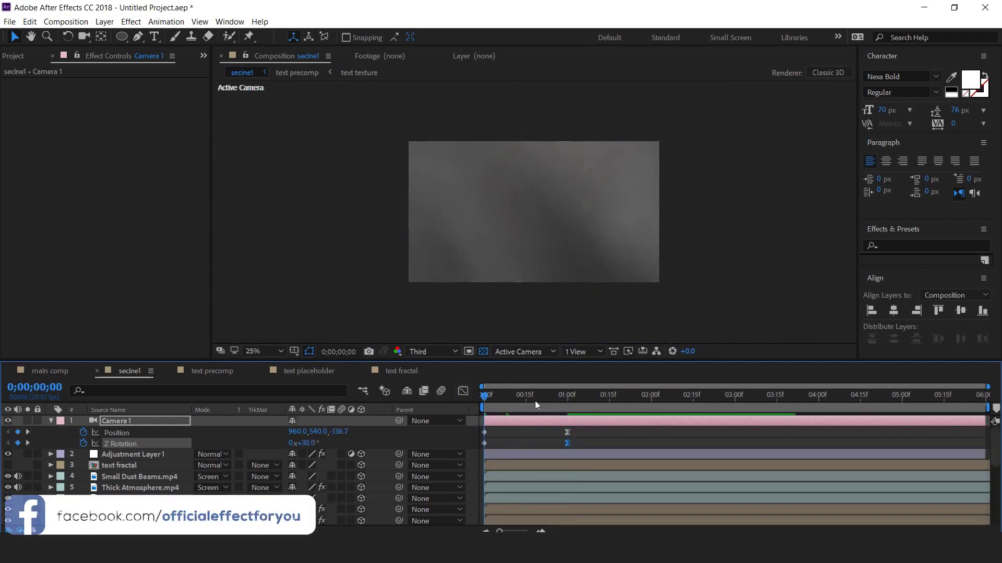
key(space)
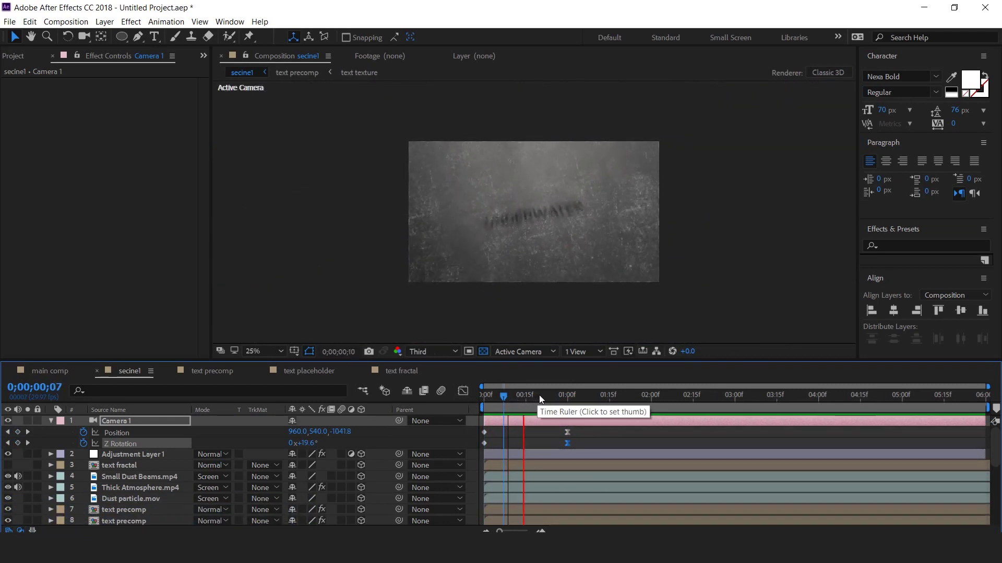
drag(540, 395, 571, 399)
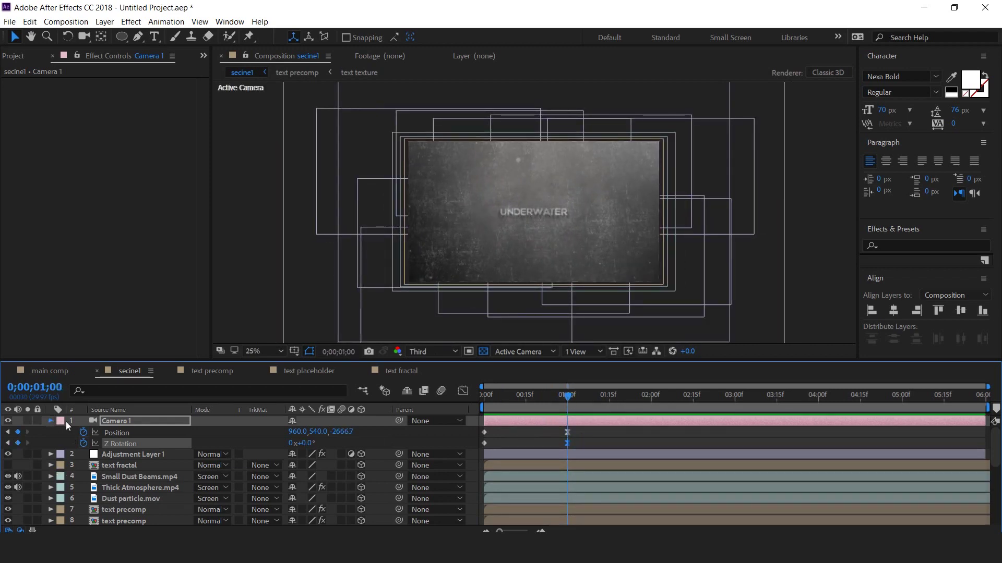
key(u)
right_click(254, 275)
Add Null 1, parent Camera 1 to it, and make the null 3D.
mouse_move(313, 282)
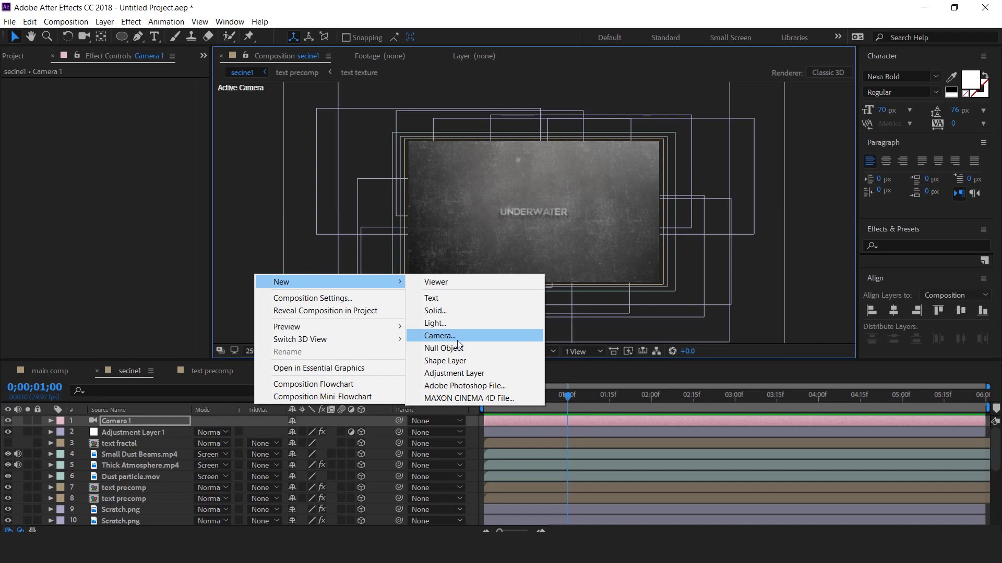
click(461, 347)
click(214, 432)
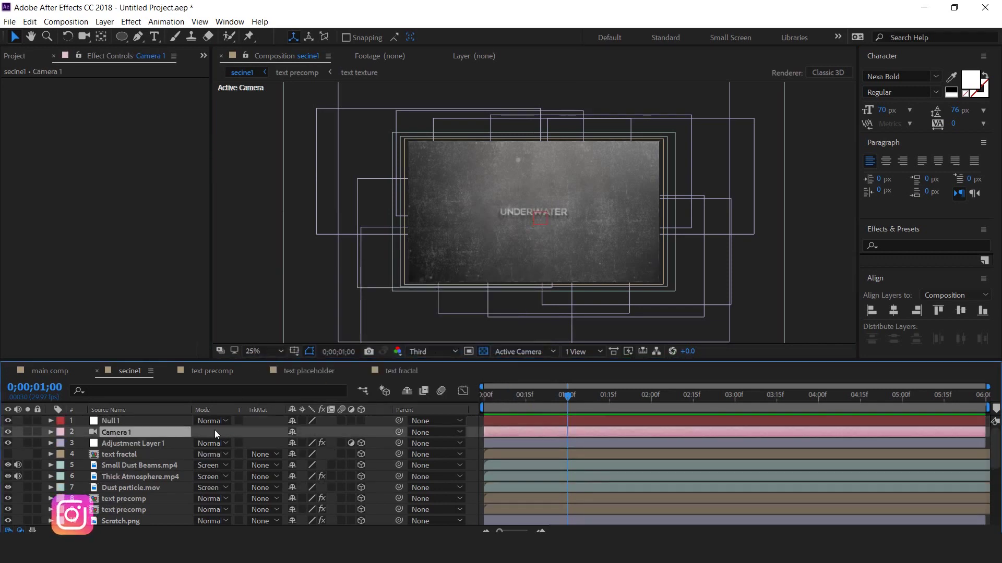
drag(399, 432, 91, 421)
click(115, 421)
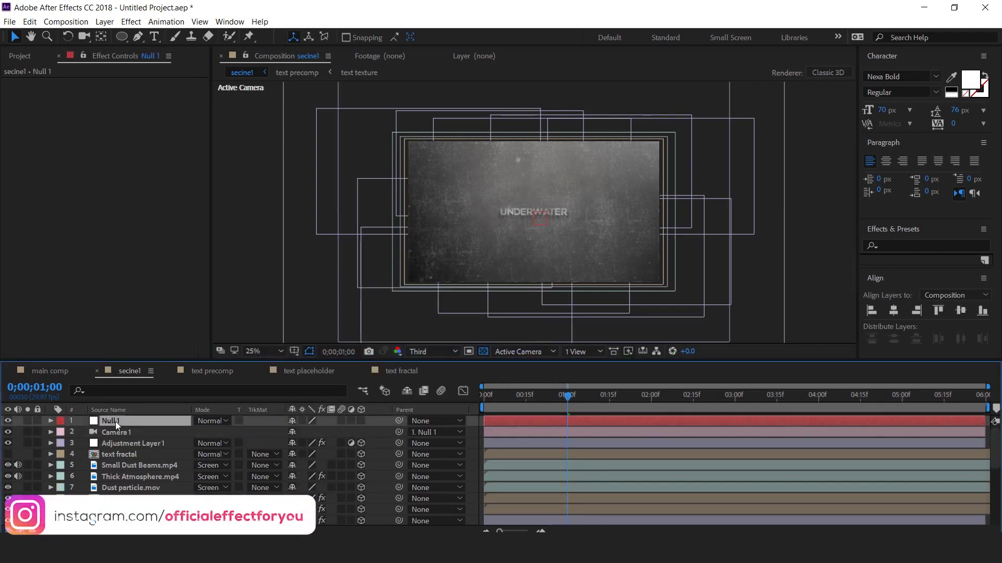
click(360, 420)
Keyframe Null 1's Position at the start and push it forward in depth at the last frame.
key(p)
drag(530, 396, 420, 408)
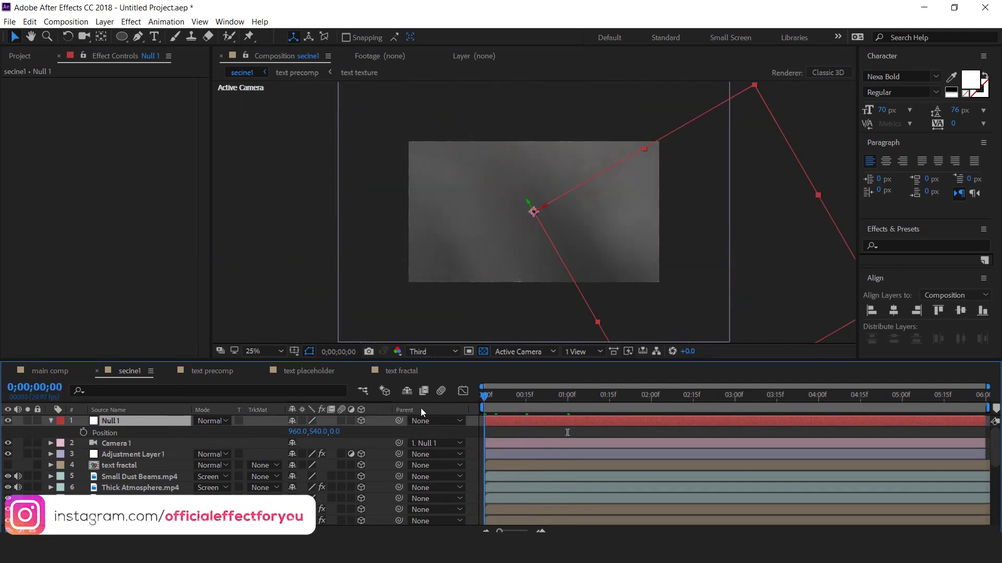
click(83, 433)
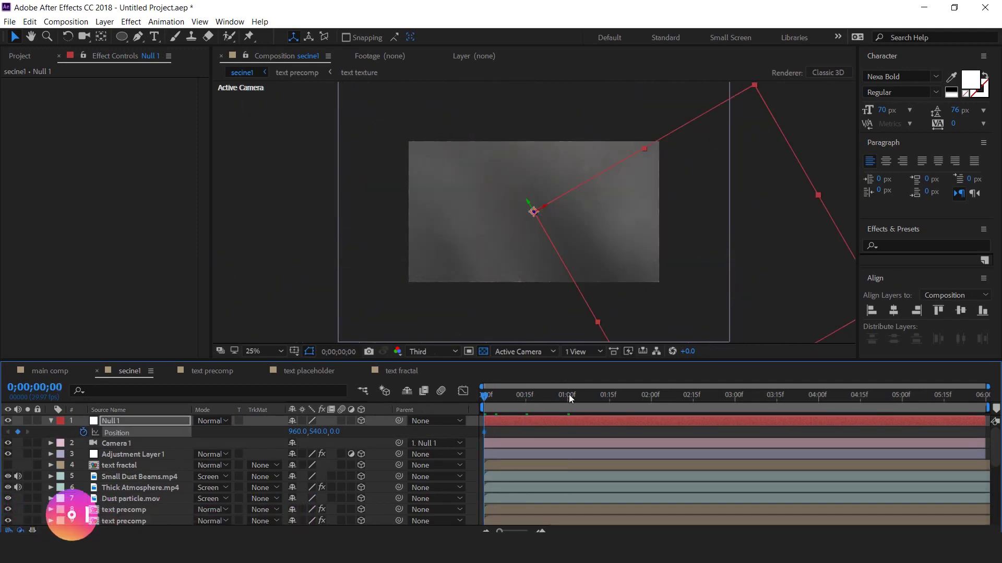
drag(498, 398, 795, 413)
key(End)
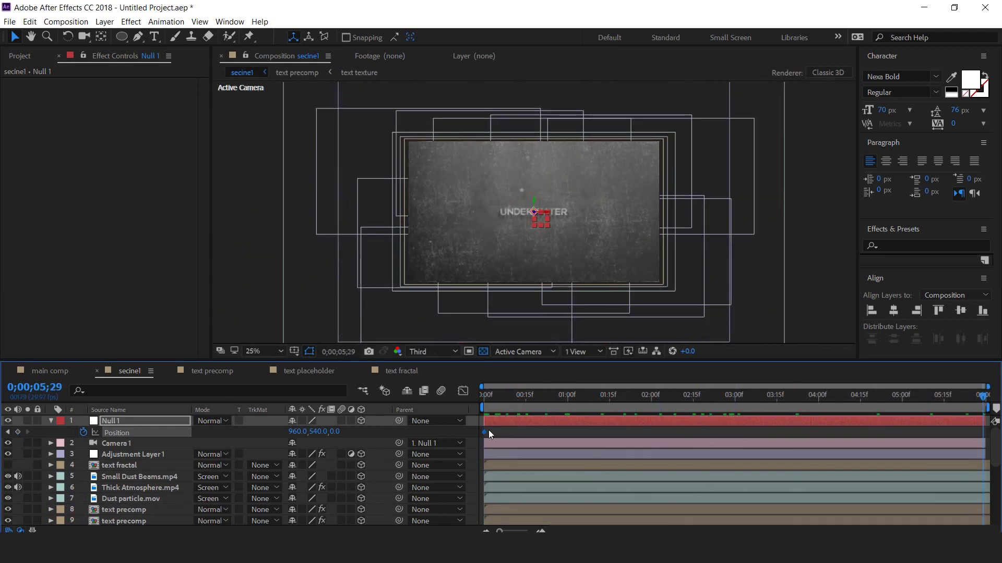
drag(335, 434, 175, 433)
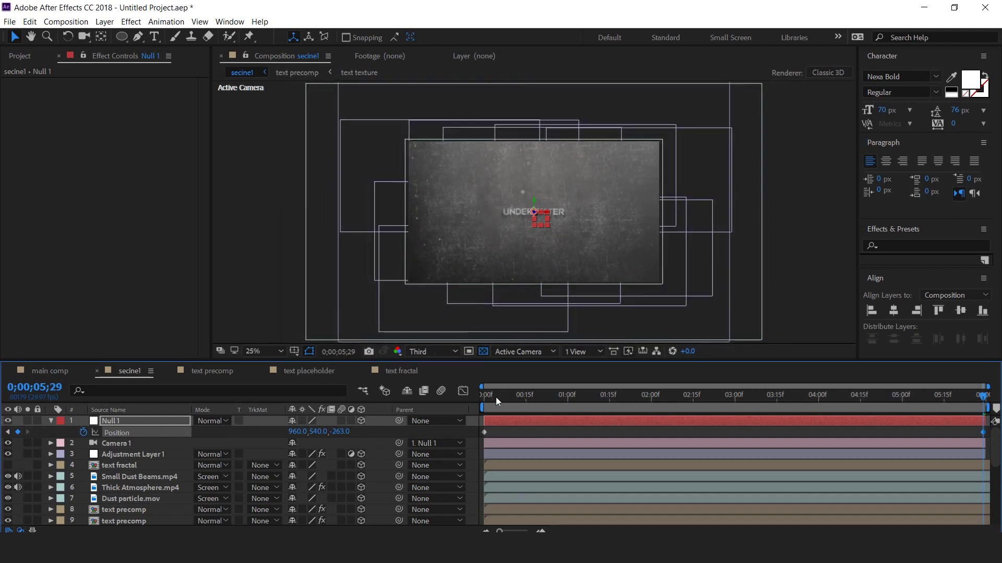
key(Home)
key(space)
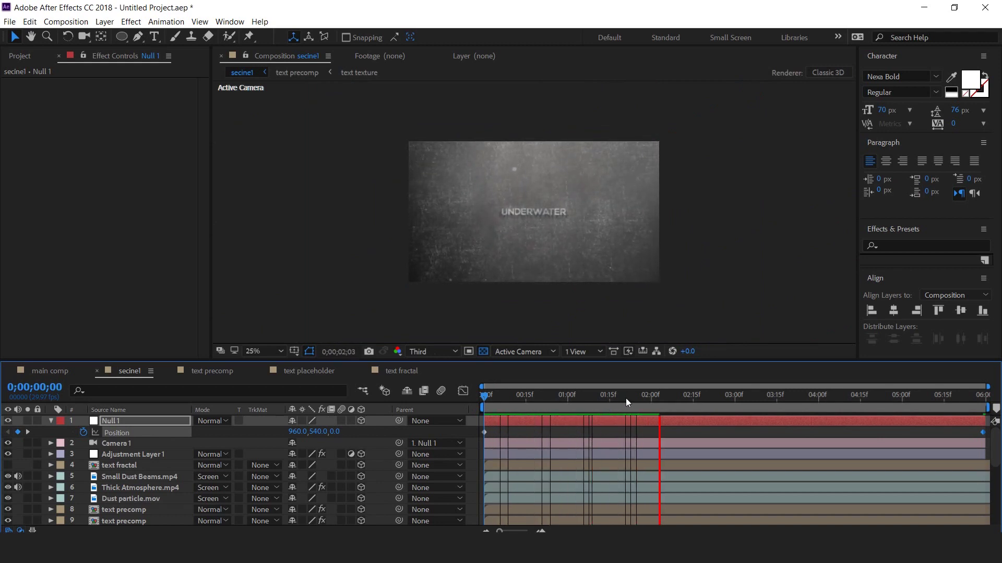
click(645, 399)
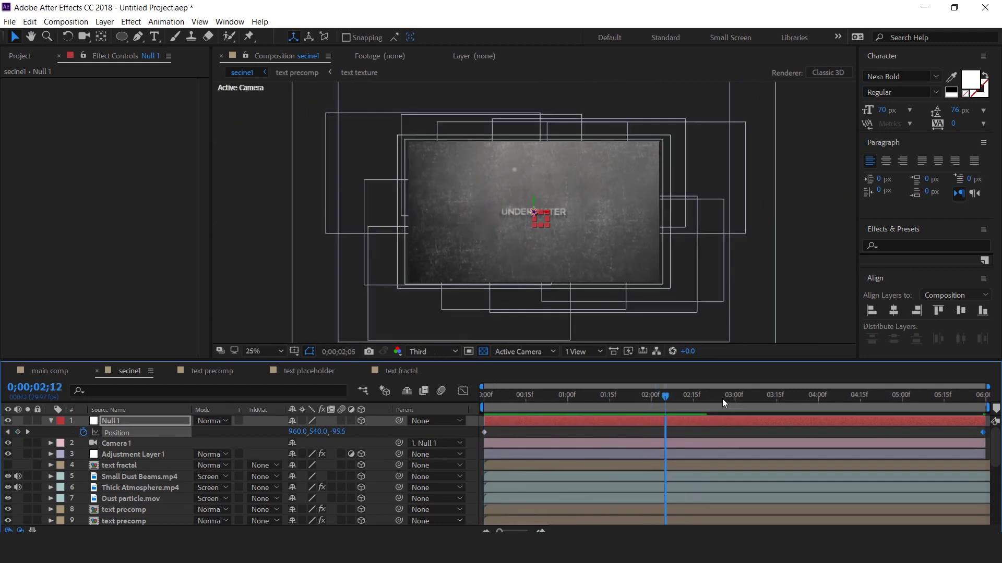
click(51, 422)
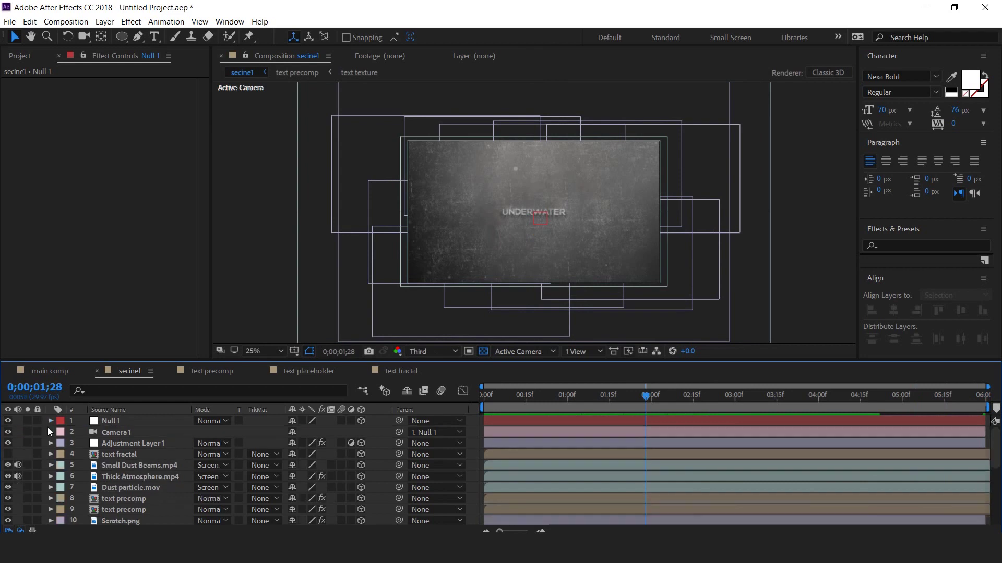
Add the secine1 composition to main comp as a layer.
click(48, 369)
click(20, 57)
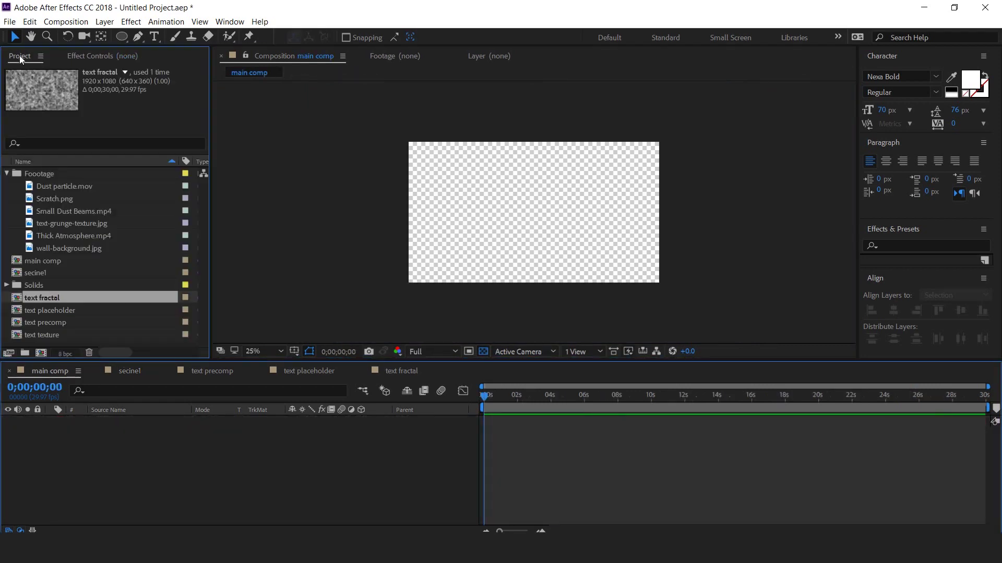
click(120, 436)
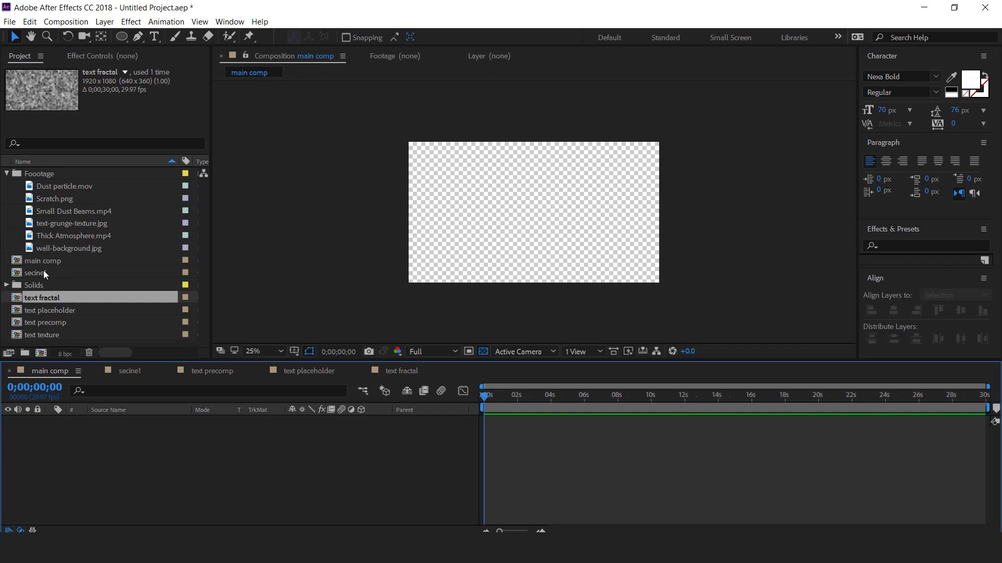
click(20, 275)
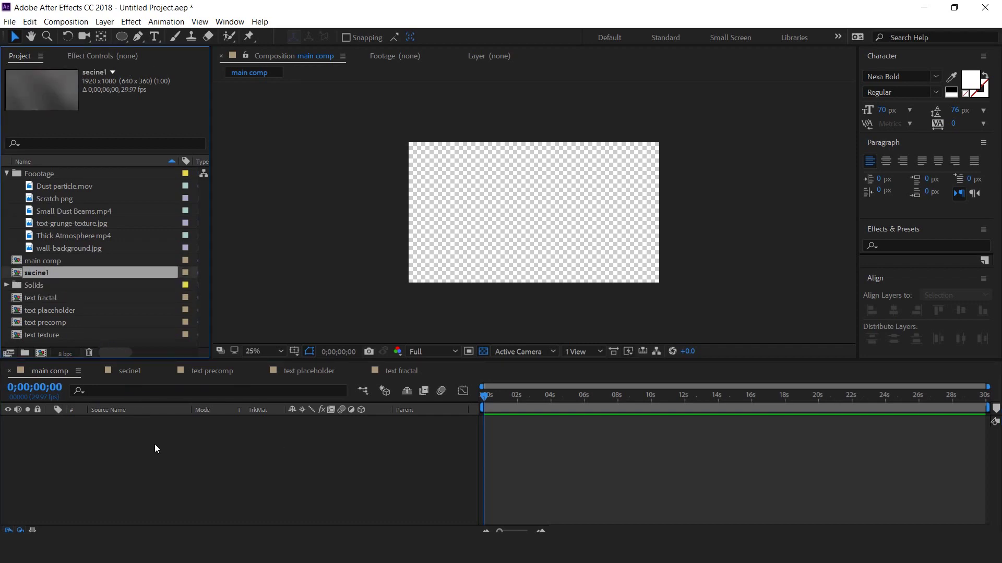
key(ctrl+slash)
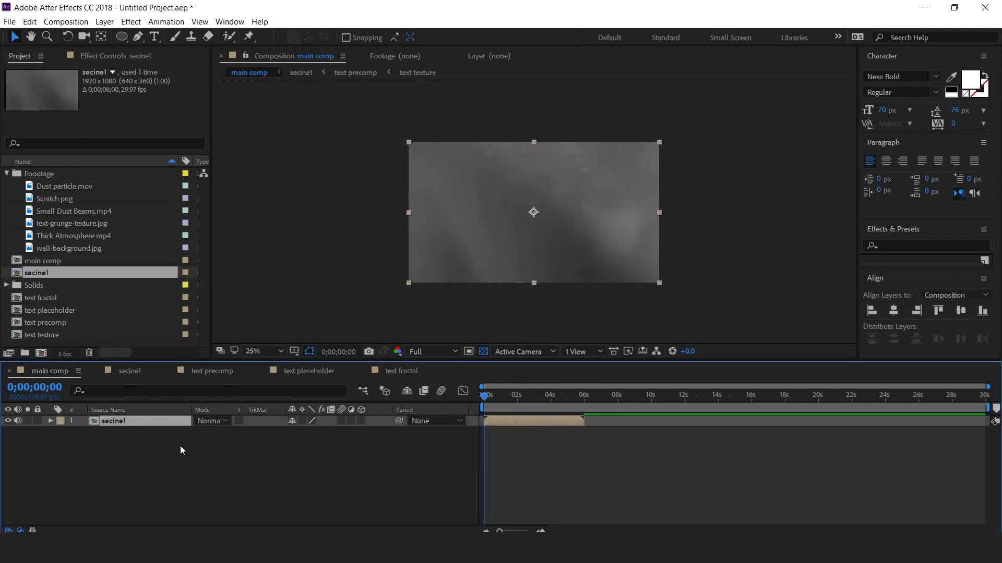
Add an adjustment layer above it and rename it cc.
right_click(328, 437)
mouse_move(365, 314)
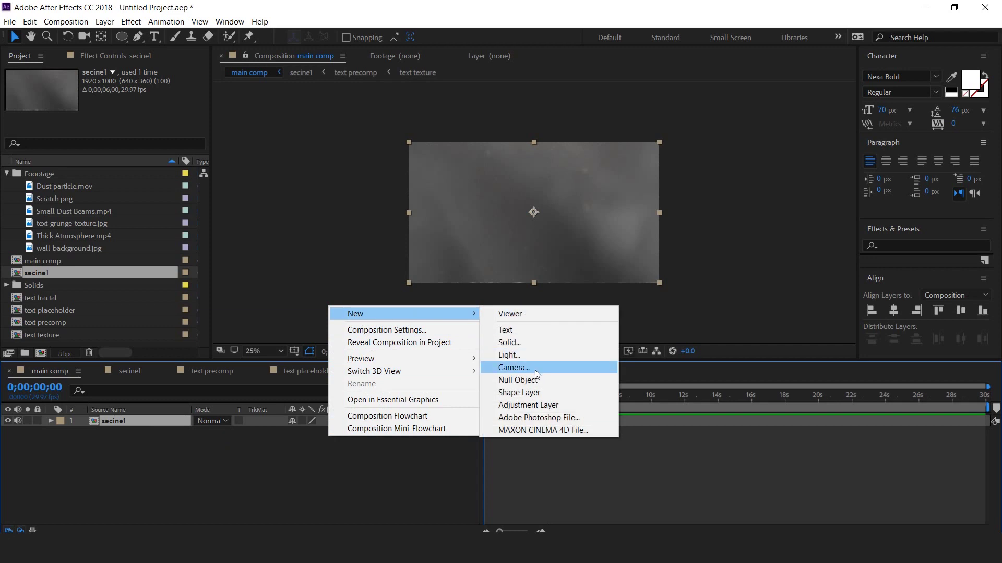
click(534, 405)
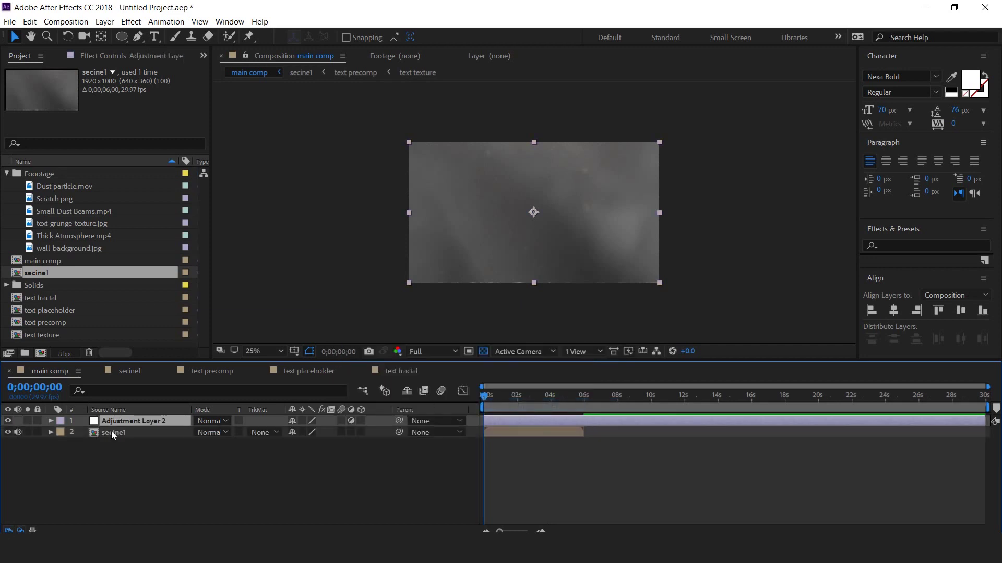
key(Return)
text(cc)
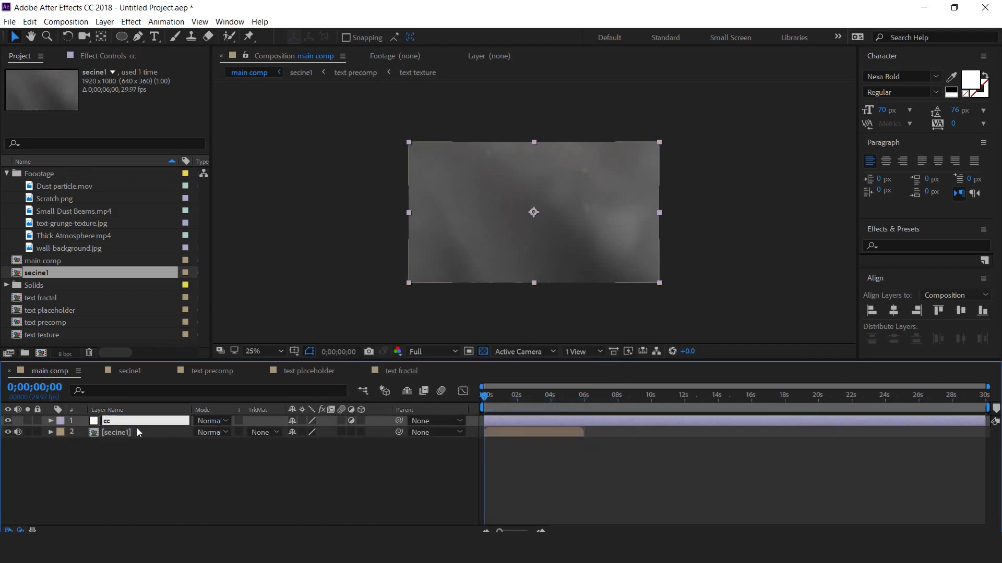
key(Return)
key(ctrl+space)
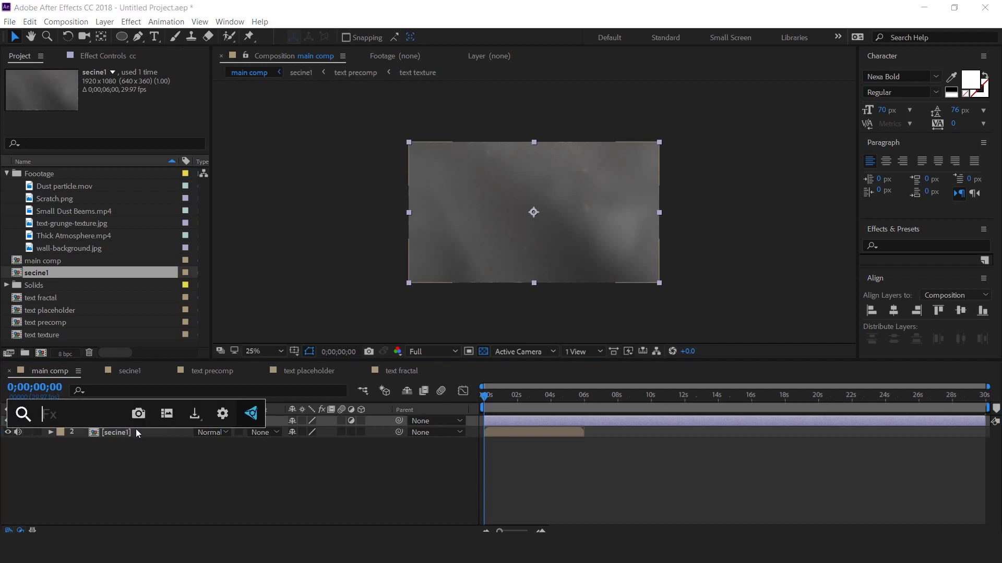
Apply Curves to cc and give the RGB curve a contrast S-curve.
text(cur)
key(Return)
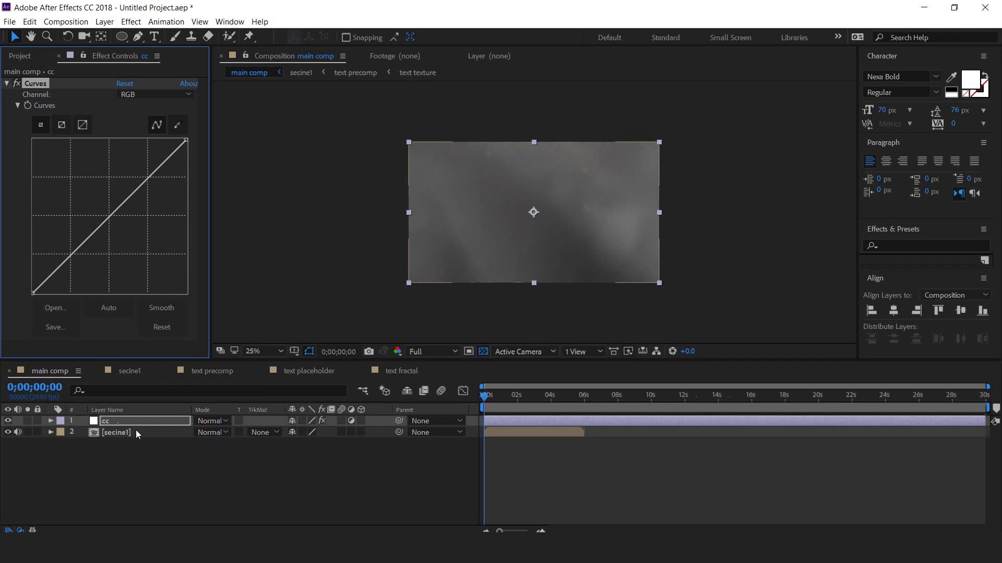
click(533, 395)
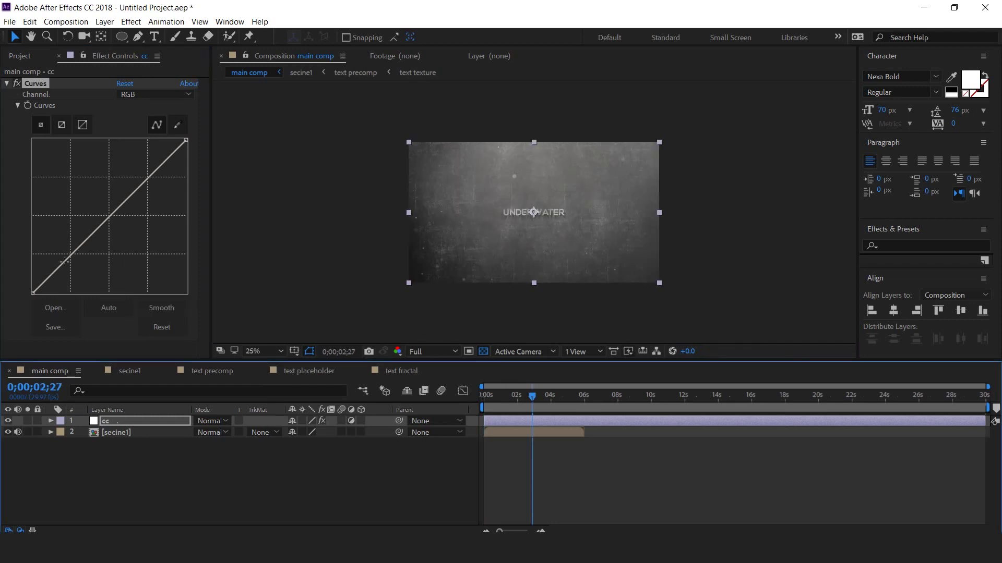
drag(66, 260, 71, 264)
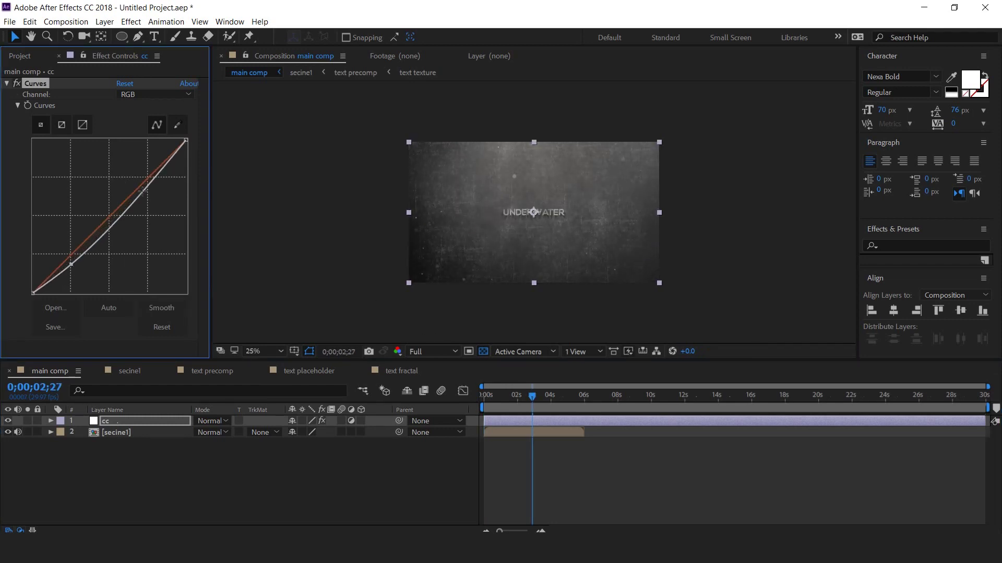
drag(142, 190, 134, 190)
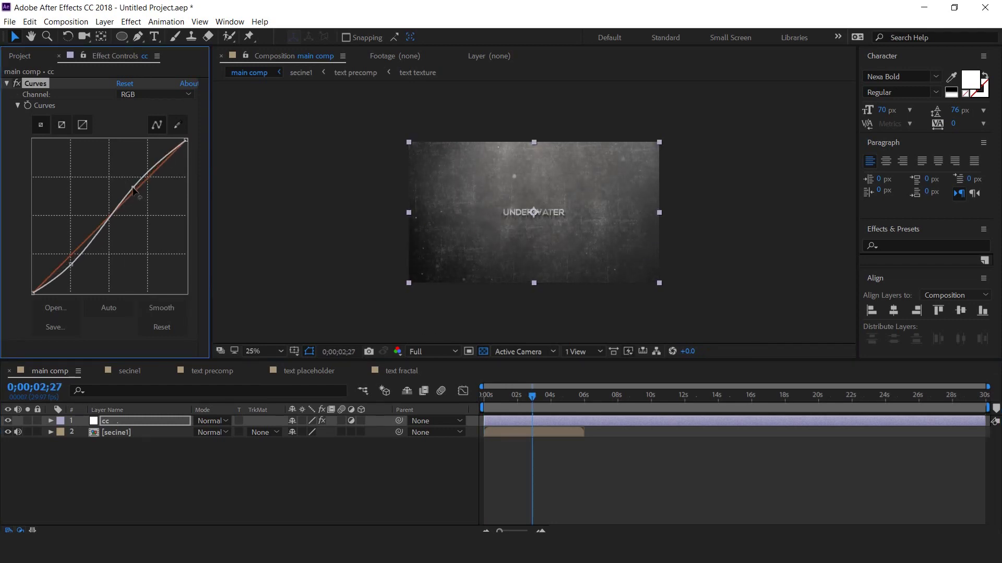
Raise the Blue and Green curves, cut red, and lift the RGB highlights slightly.
click(134, 95)
click(137, 143)
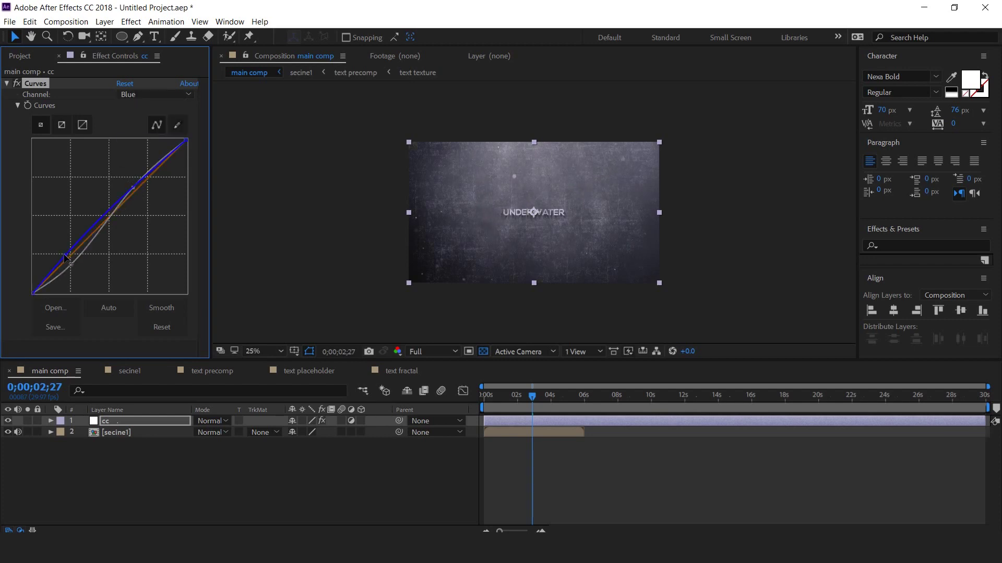
click(134, 94)
click(137, 131)
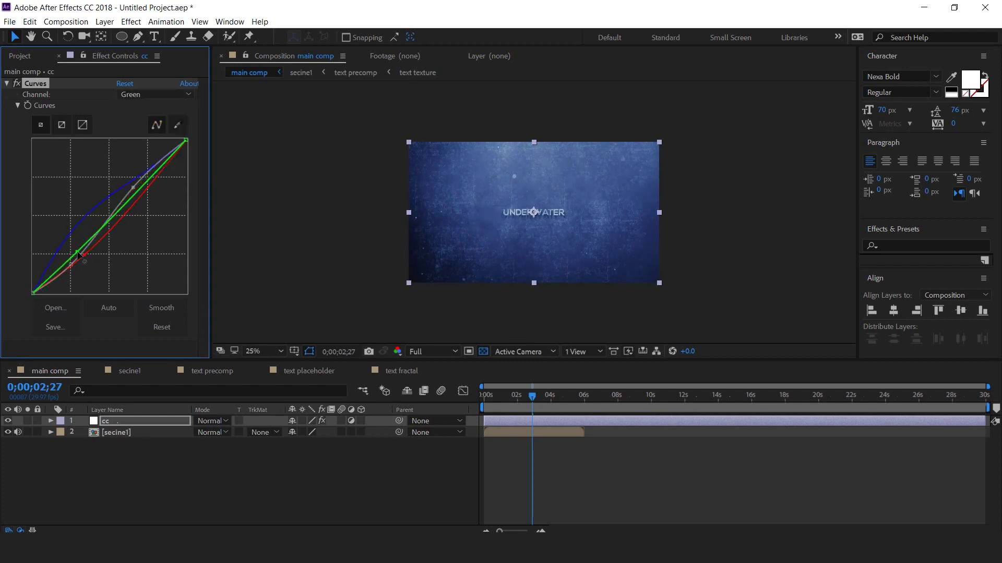
drag(142, 191, 137, 182)
mouse_move(73, 246)
mouse_down()
mouse_move(69, 239)
mouse_move(85, 255)
mouse_up()
click(135, 94)
click(134, 121)
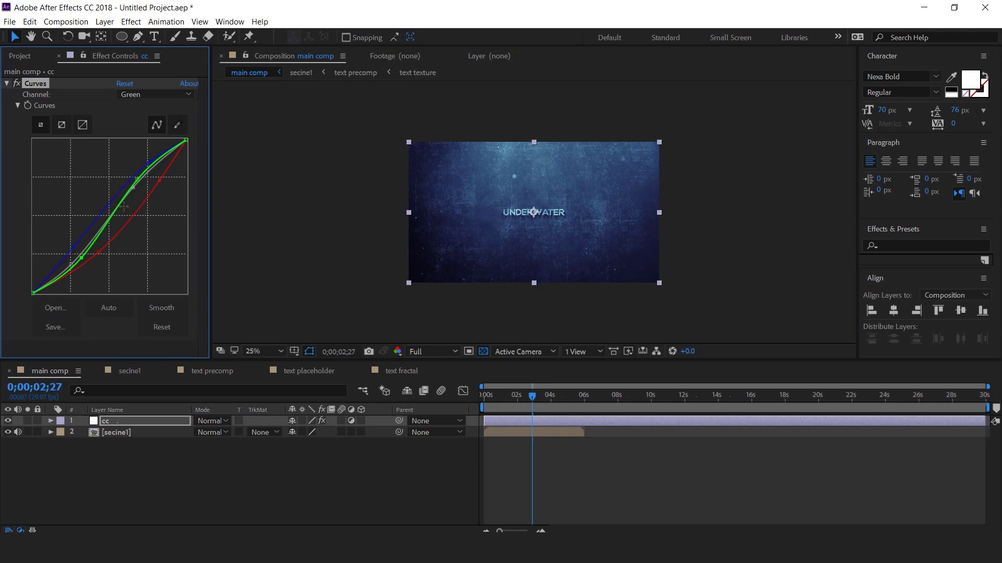
click(134, 94)
click(157, 104)
drag(135, 184, 154, 177)
Review the blue-teal grade on a title frame and zoom in to inspect it.
click(784, 331)
key(Home)
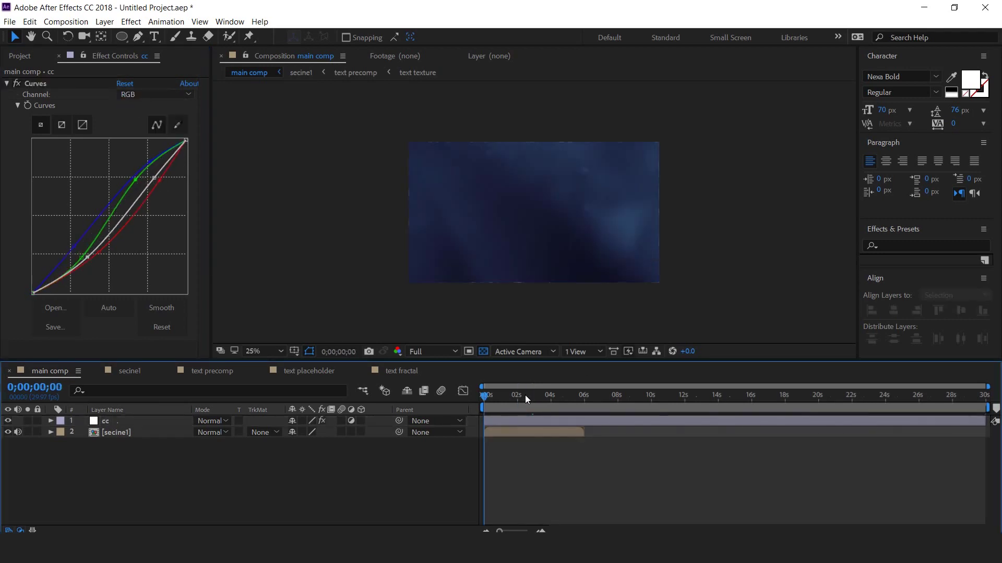
click(521, 395)
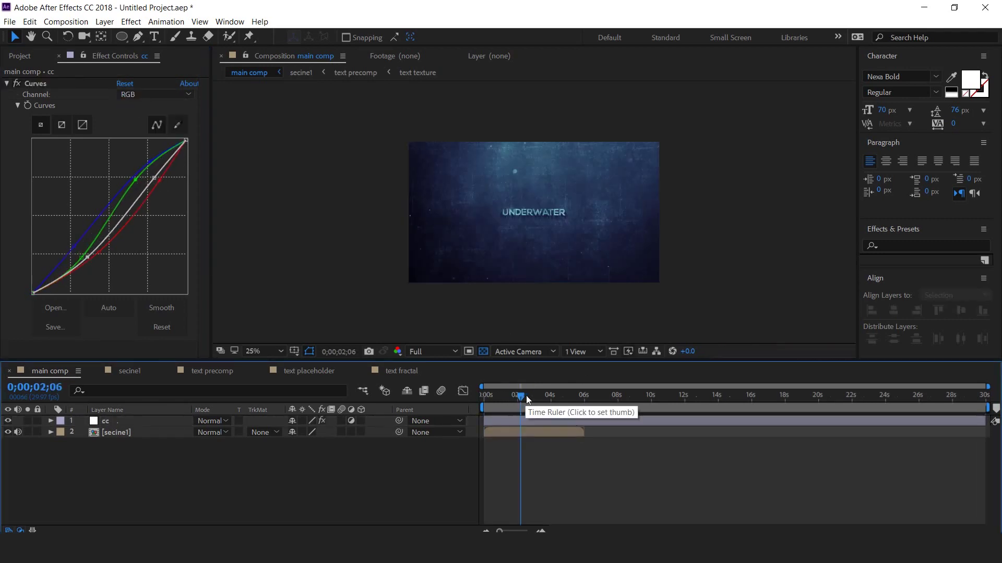
click(135, 94)
click(135, 130)
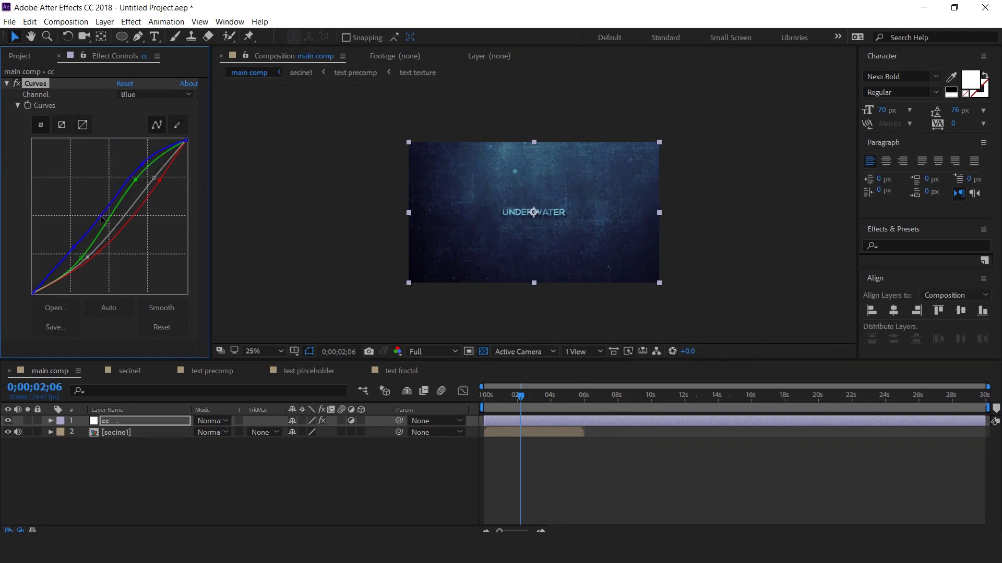
click(355, 465)
key(period)
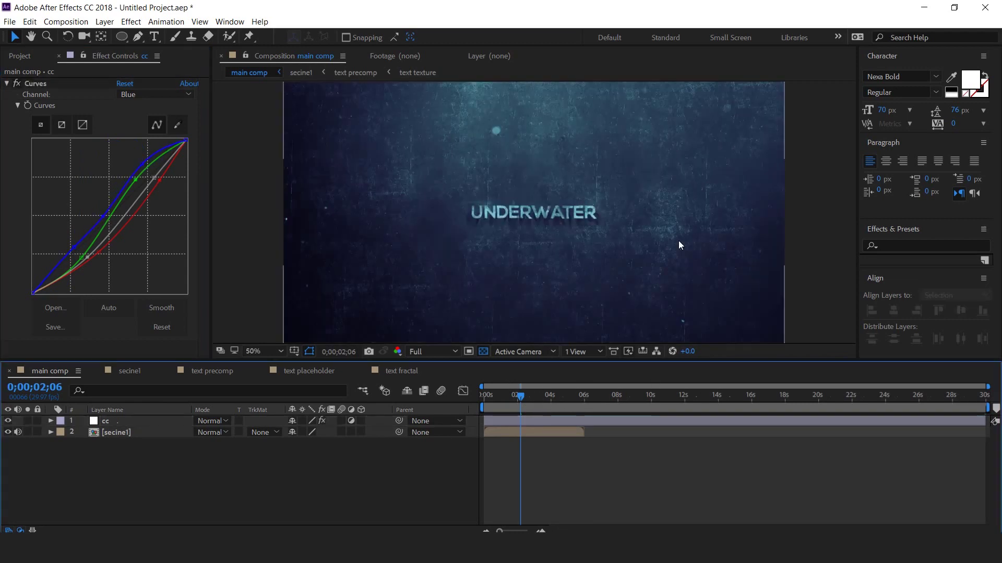
Draw a black-filled, no-stroke rectangle bar across the top of the comp.
key(comma)
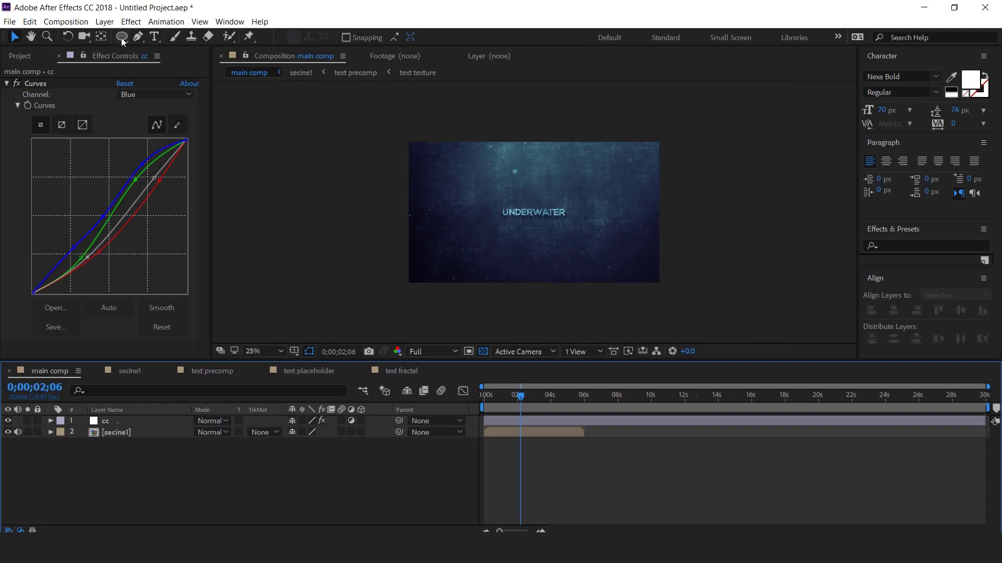
drag(121, 38, 157, 38)
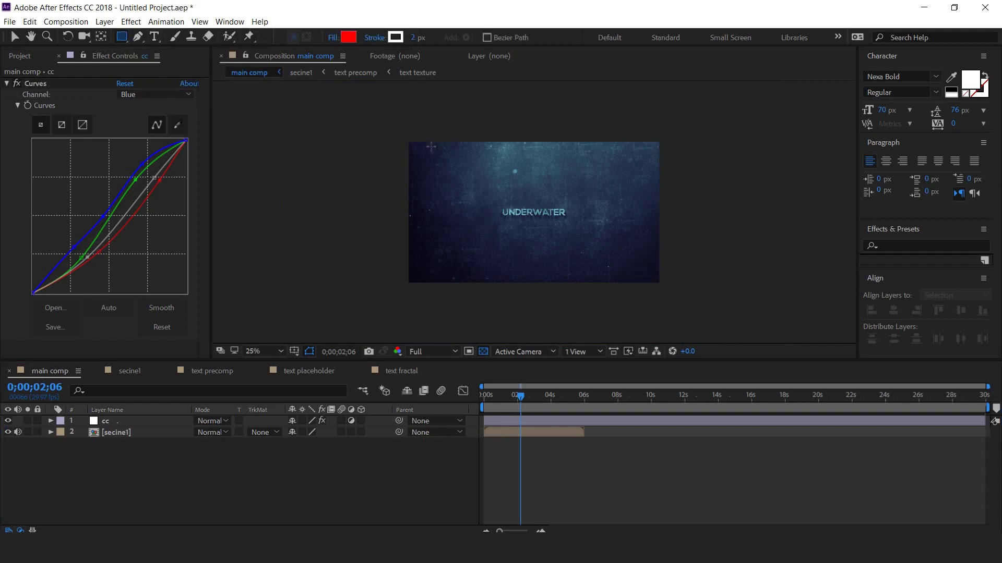
click(373, 38)
click(437, 237)
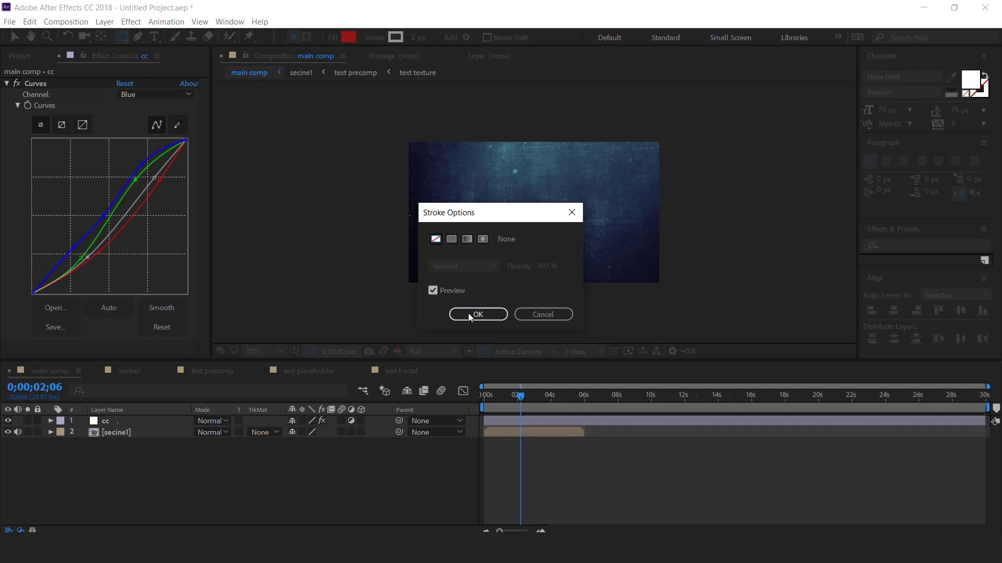
click(475, 313)
click(346, 37)
drag(705, 349, 681, 362)
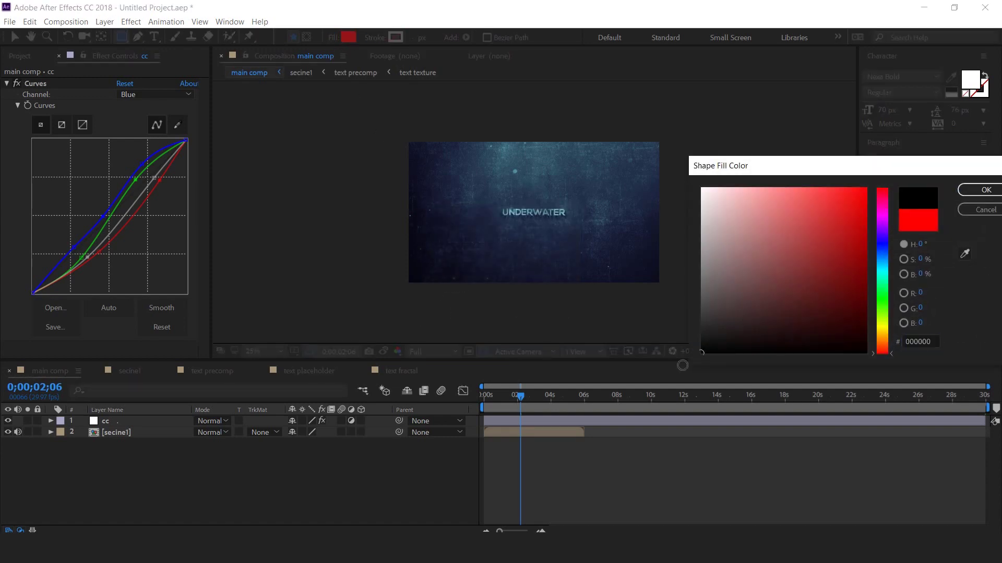
click(983, 191)
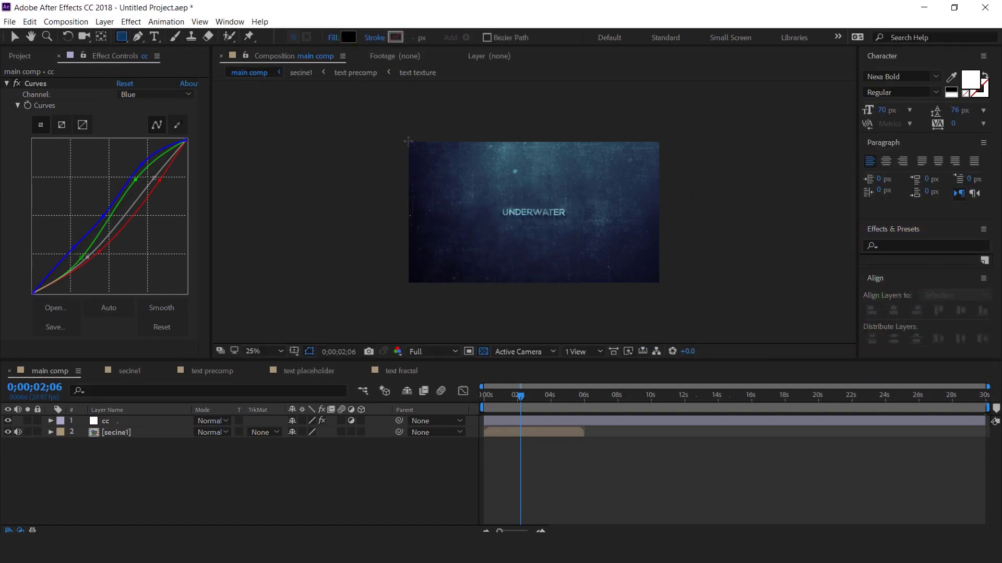
drag(407, 142, 662, 160)
Duplicate the top bar with Ctrl+D and align the copy to the comp's bottom edge.
key(v)
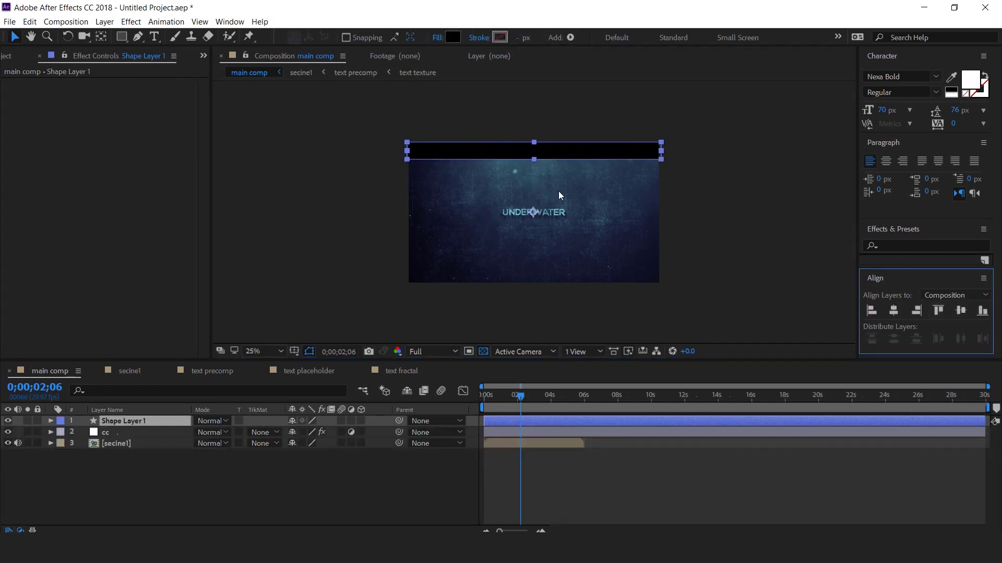
click(120, 427)
key(ctrl+d)
click(552, 148)
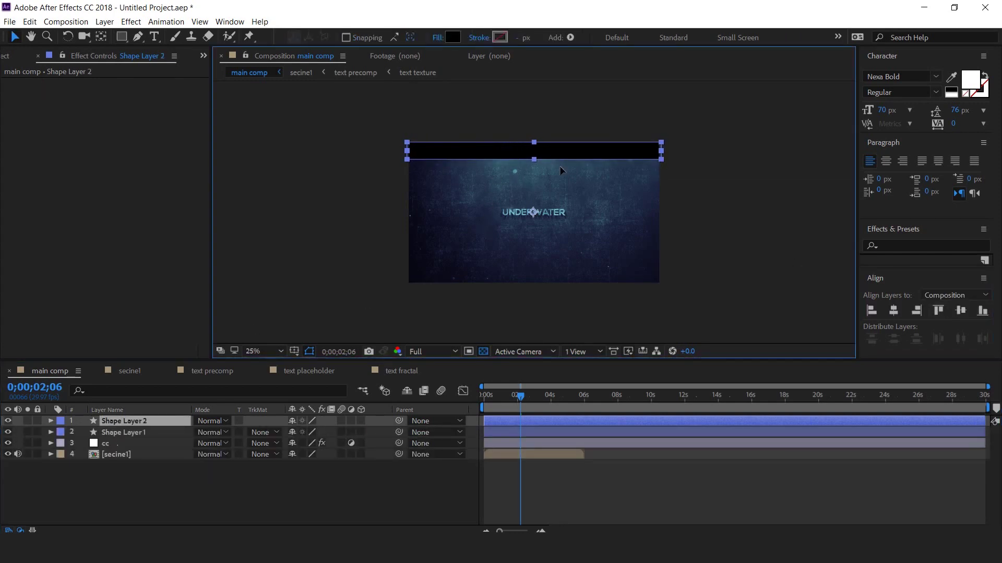
drag(561, 170, 560, 284)
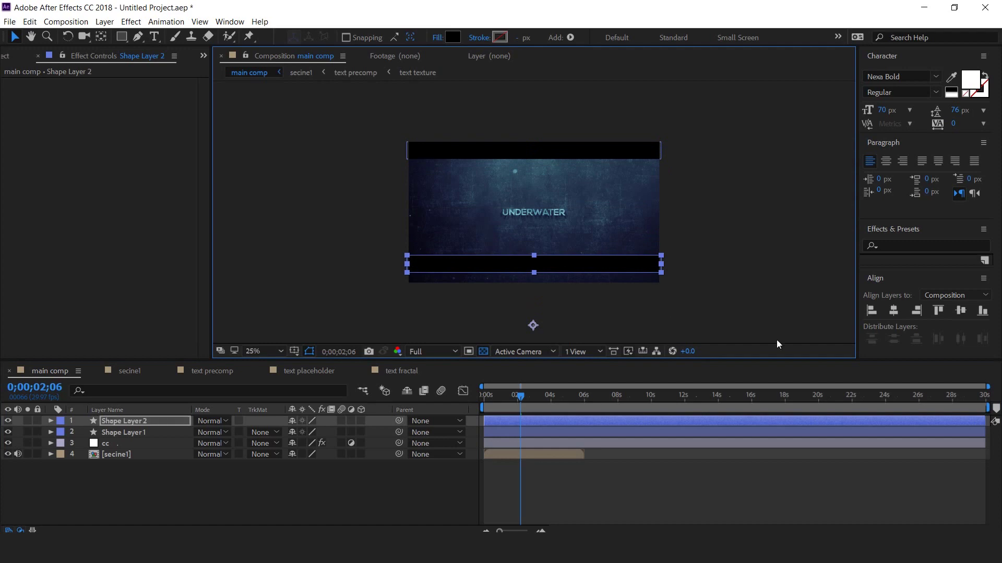
click(982, 311)
click(658, 491)
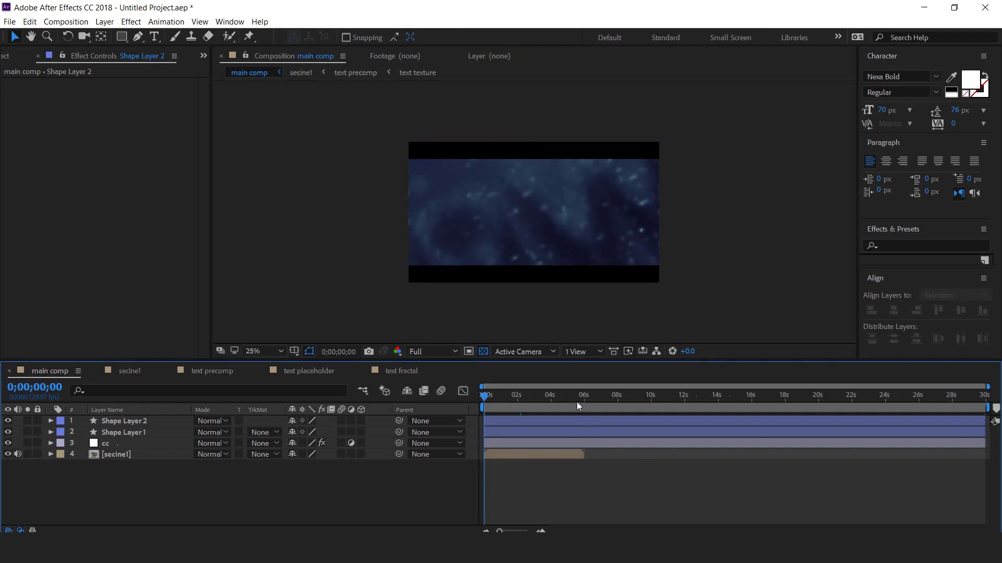
Maximize the Composition panel and play the letterboxed UNDERWATER title preview.
key(grave)
key(space)
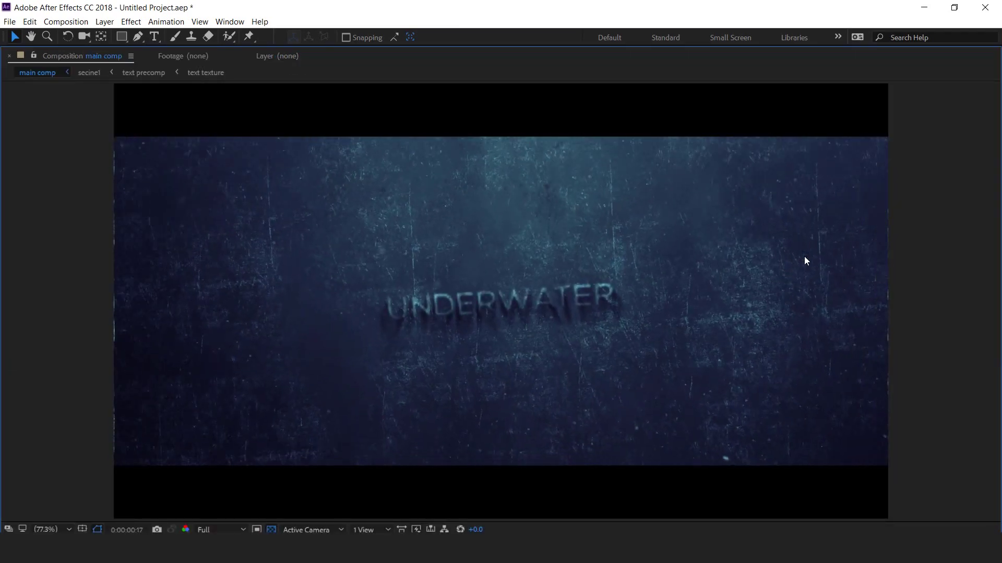